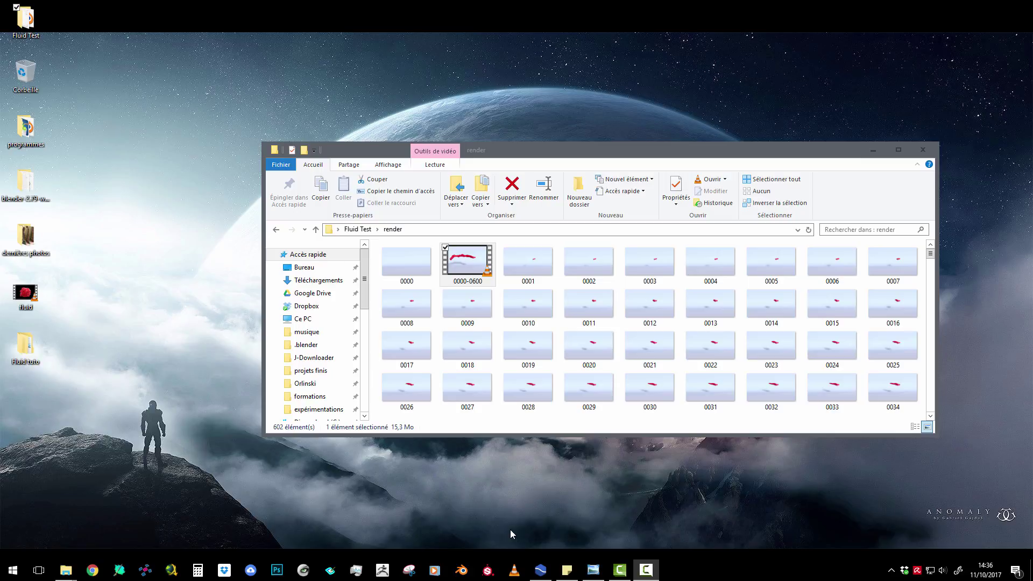
Open Blender and apply the Quick Fluid effect to the default cube.
left_click(462, 574)
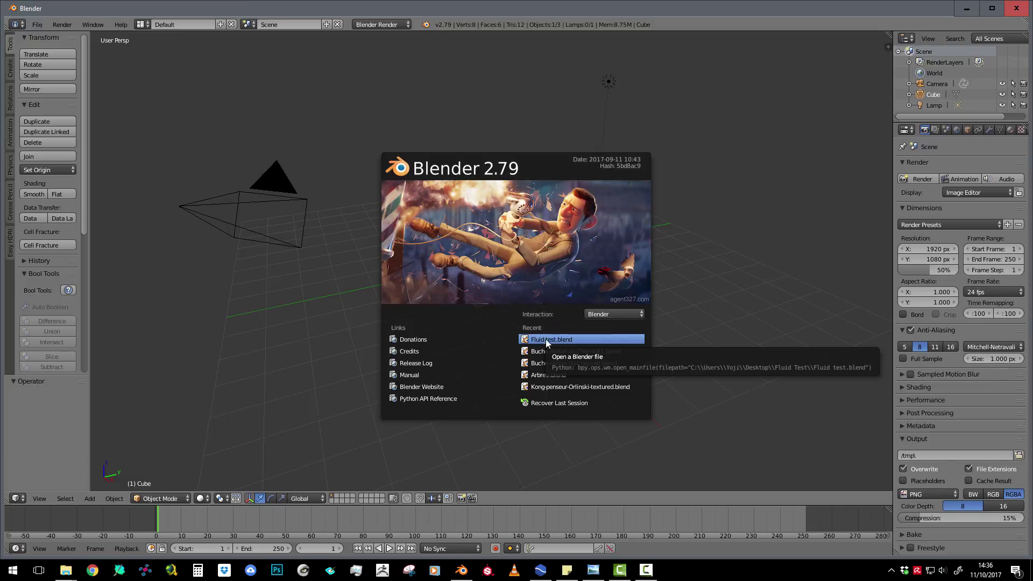
left_click(666, 88)
middle_click_drag(475, 266, 506, 213)
scroll(488, 247, "down", 2)
scroll(506, 204, "up", 3)
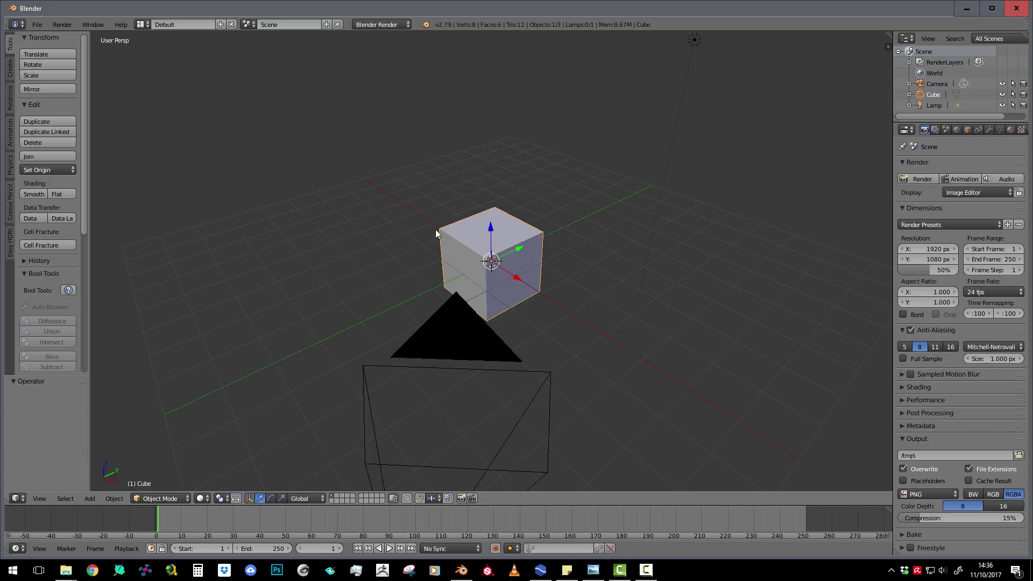
left_click(117, 499)
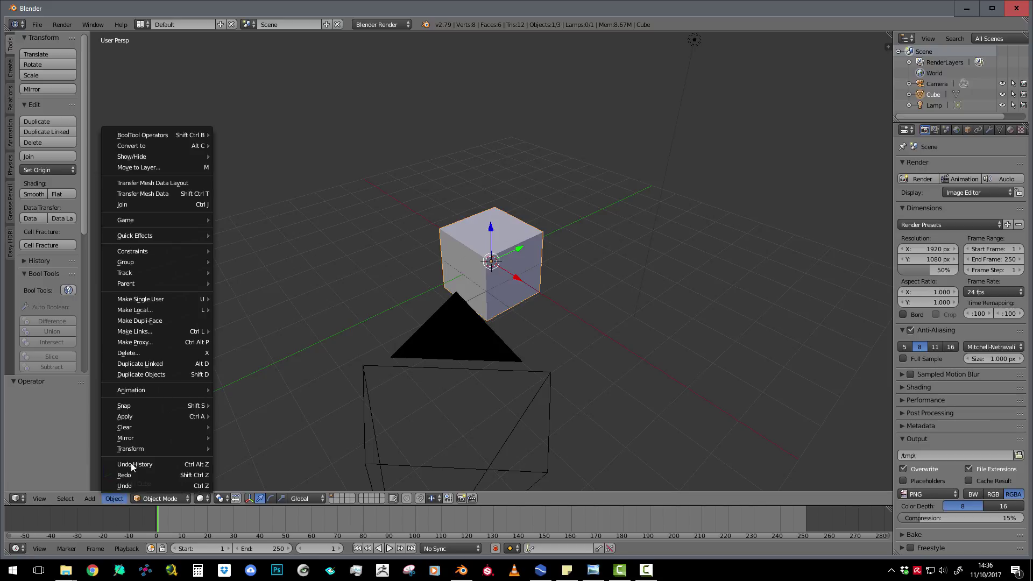
mouse_move(178, 236)
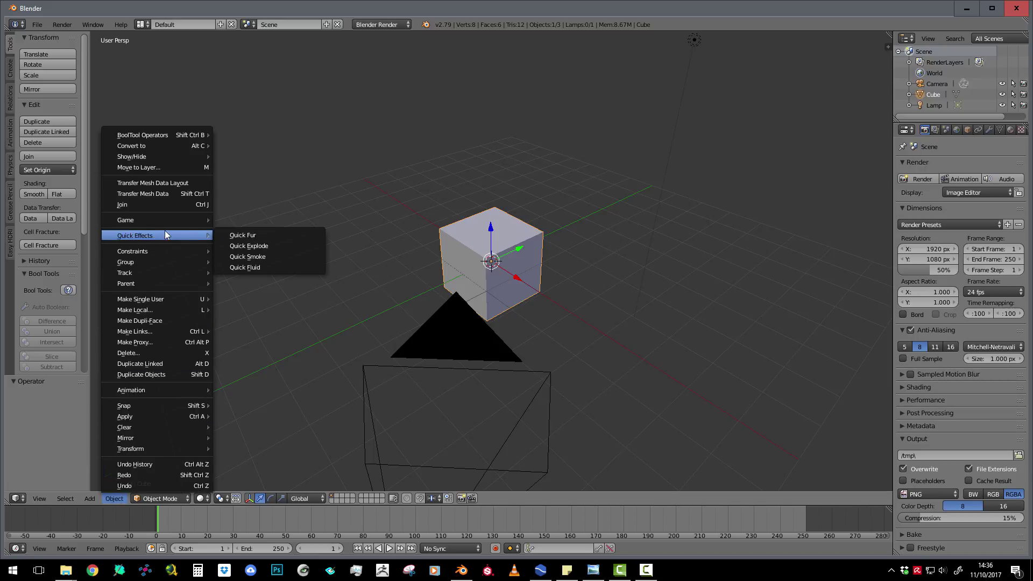
left_click(250, 269)
Widen the properties area and show the physics settings of the fluid domain.
middle_click_drag(266, 277, 501, 282)
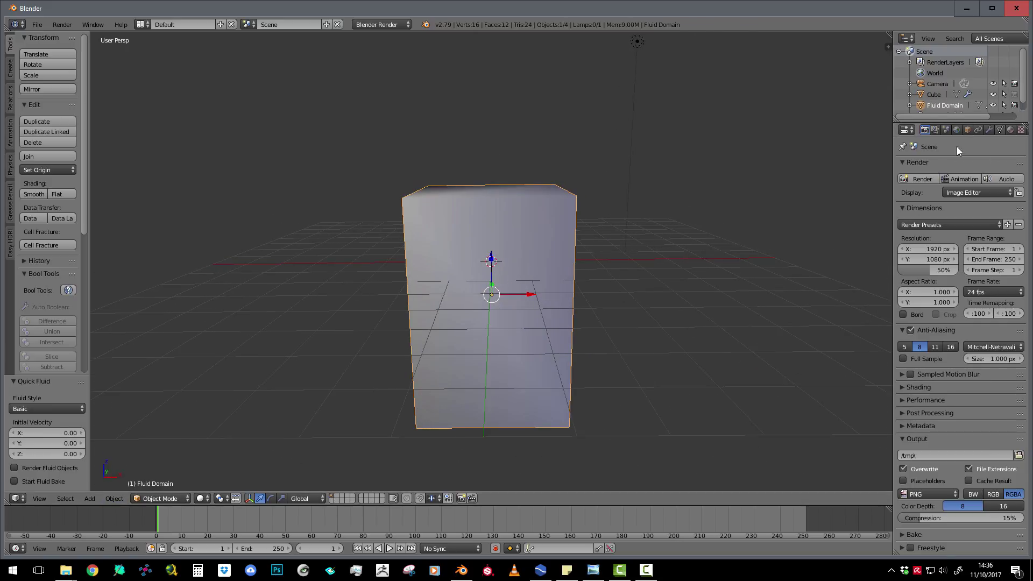
left_click_drag(893, 146, 846, 145)
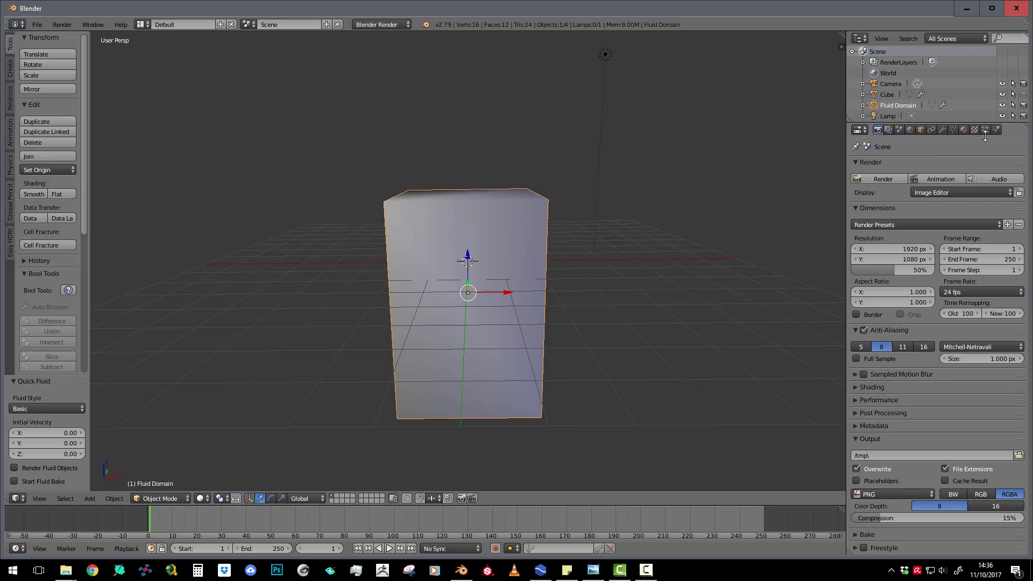
left_click(996, 130)
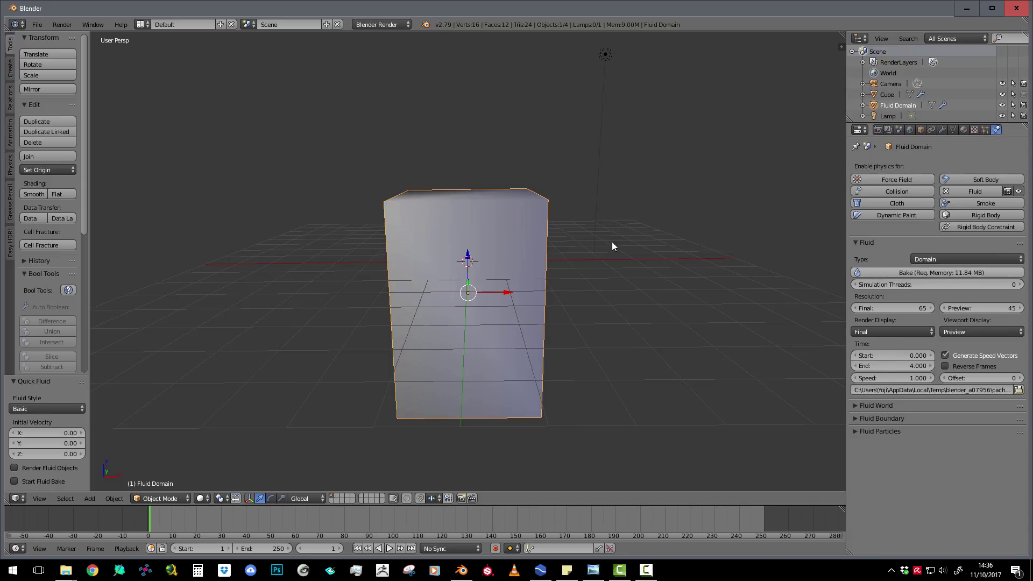
Add a Vortex force field and move it down about 2.18 units along the Z axis.
scroll(424, 268, "down", 3)
scroll(430, 269, "up", 1)
middle_click_drag(444, 271, 427, 280)
key("shift+a")
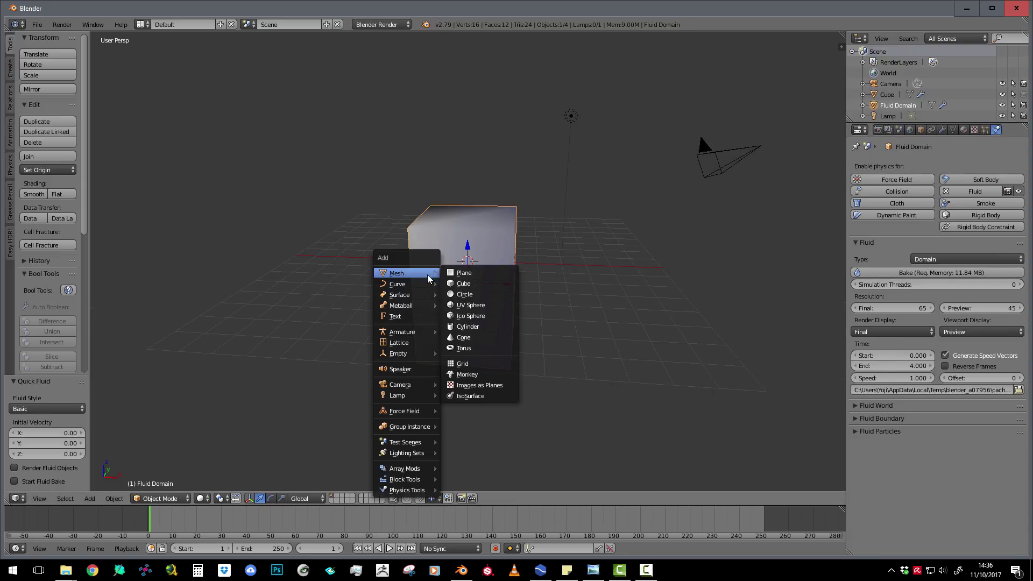
mouse_move(406, 412)
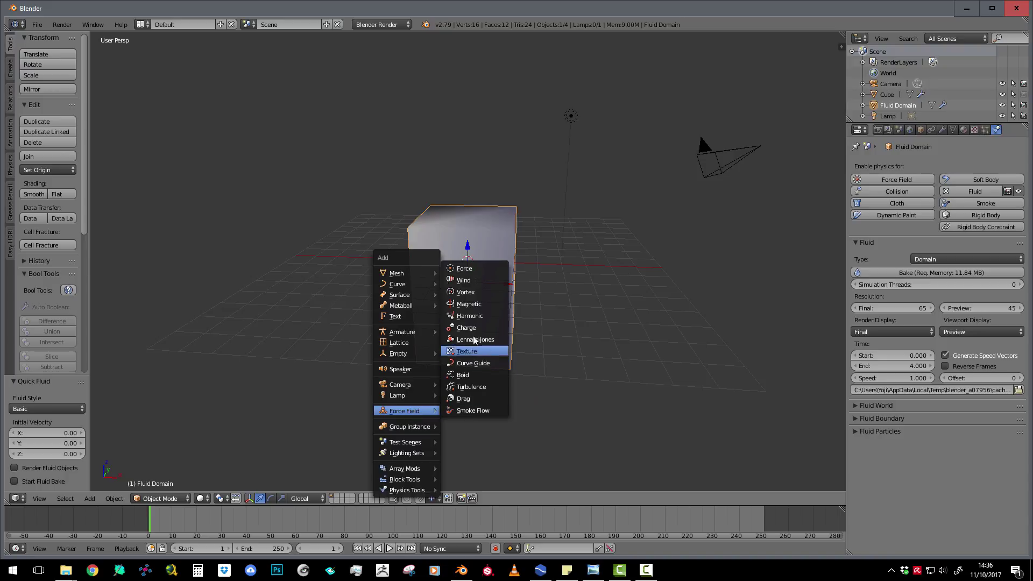
left_click(466, 291)
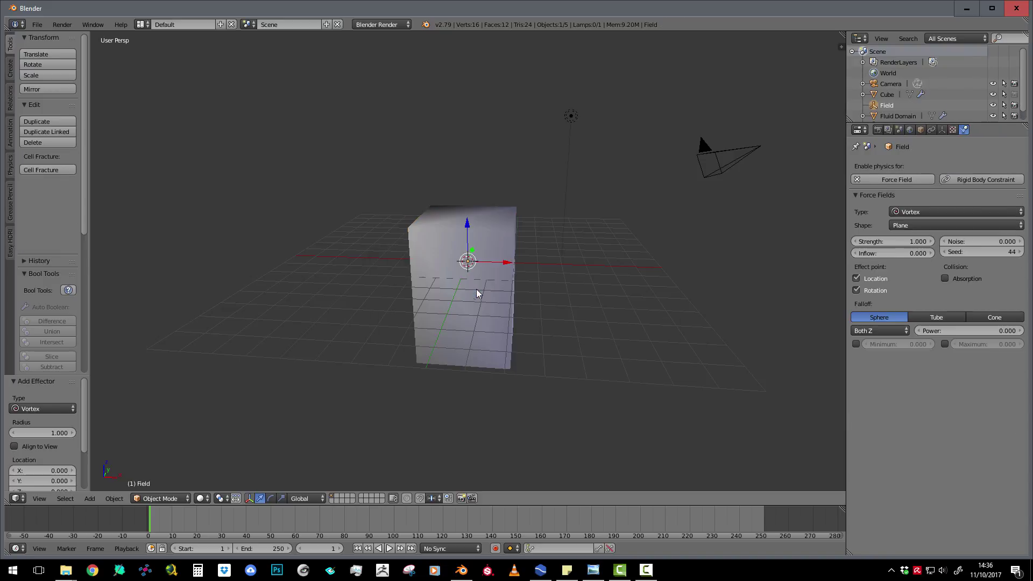
key("g")
key("z")
left_click(467, 235)
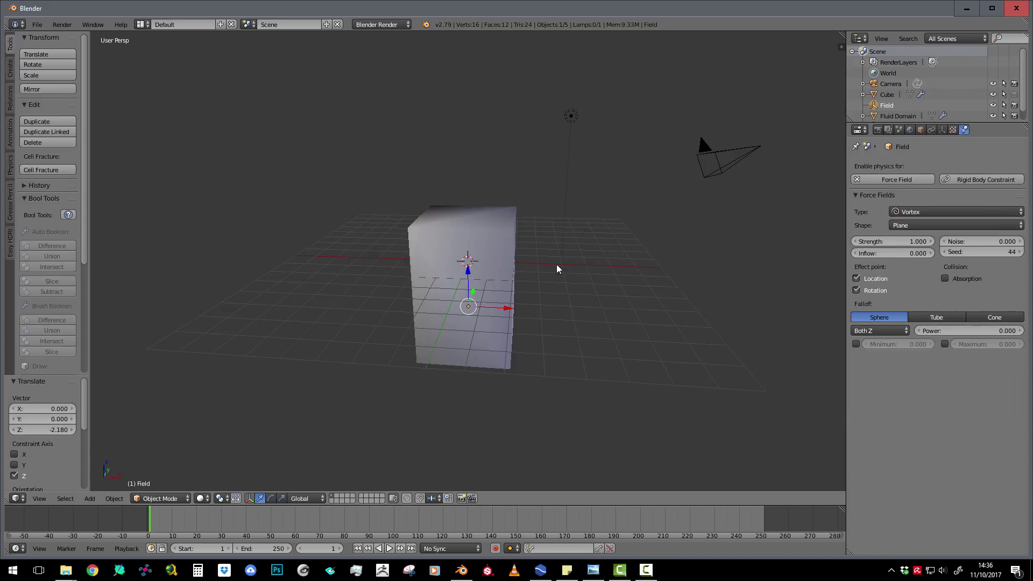
Display the scene in wireframe and set the vortex field's strength to 5 and noise to 4.
middle_click_drag(558, 267, 497, 275)
key("a")
key("z")
scroll(504, 306, "up", 2)
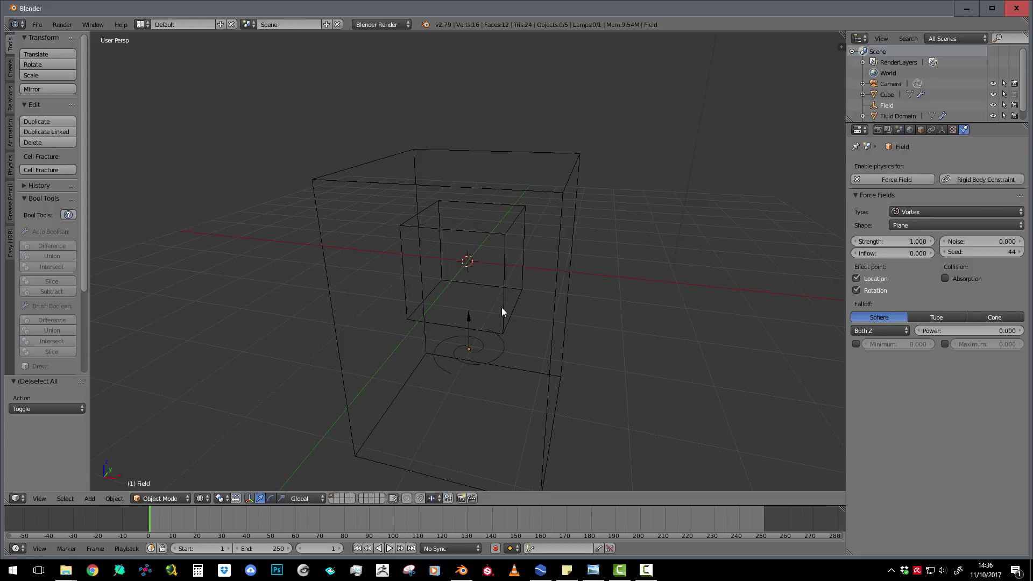
right_click(489, 361)
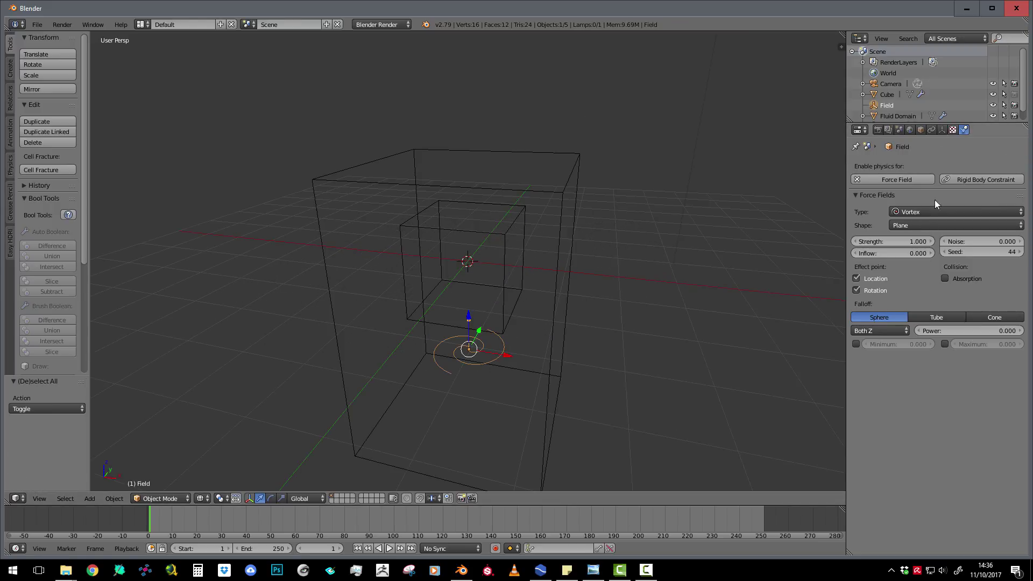
left_click(909, 243)
type("5")
key("Return")
left_click(982, 241)
type("4")
key("Return")
Select the large fluid domain box and bake its fluid simulation.
middle_click_drag(532, 264, 521, 295)
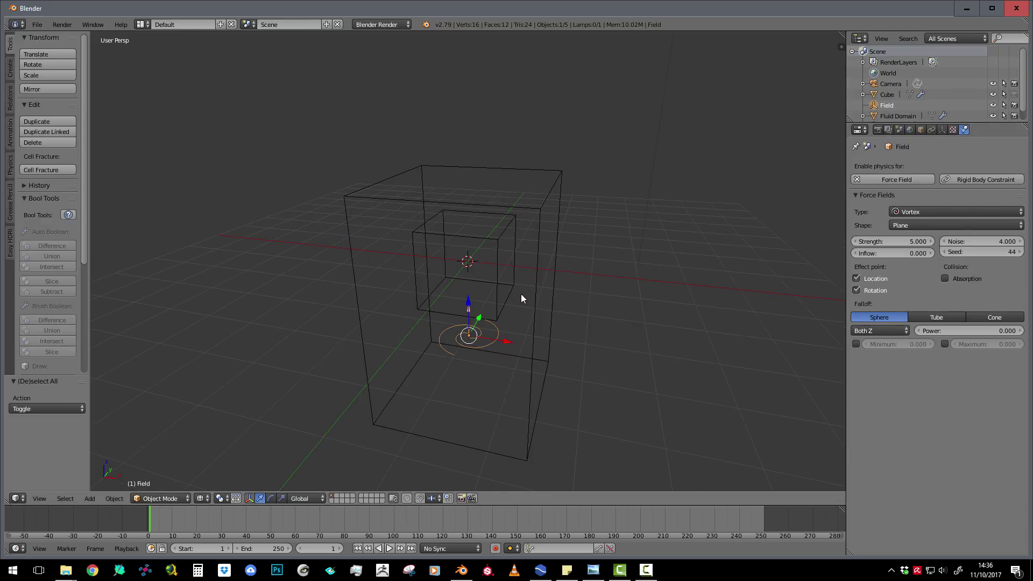
right_click(494, 221)
right_click(514, 206)
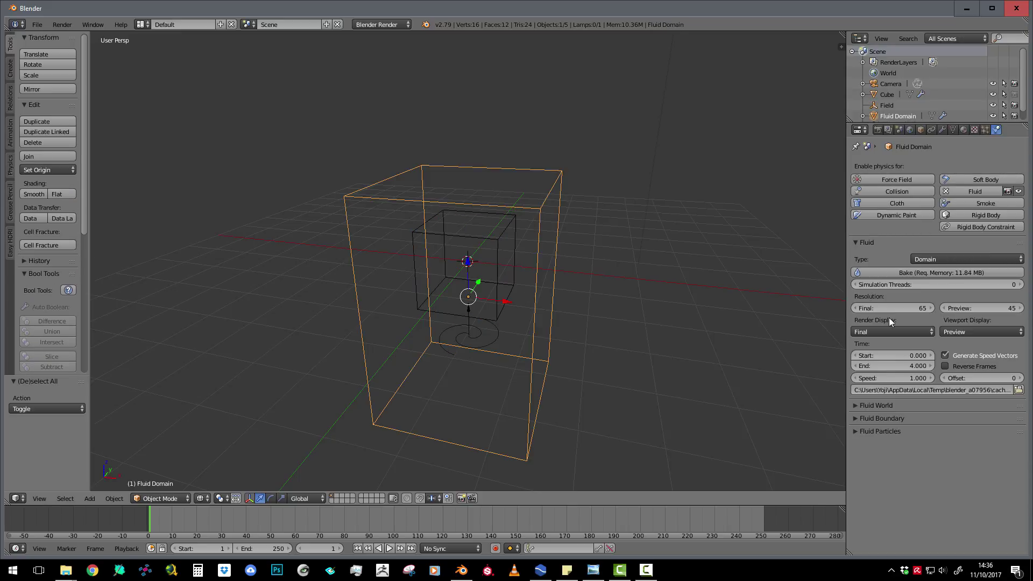
left_click(953, 273)
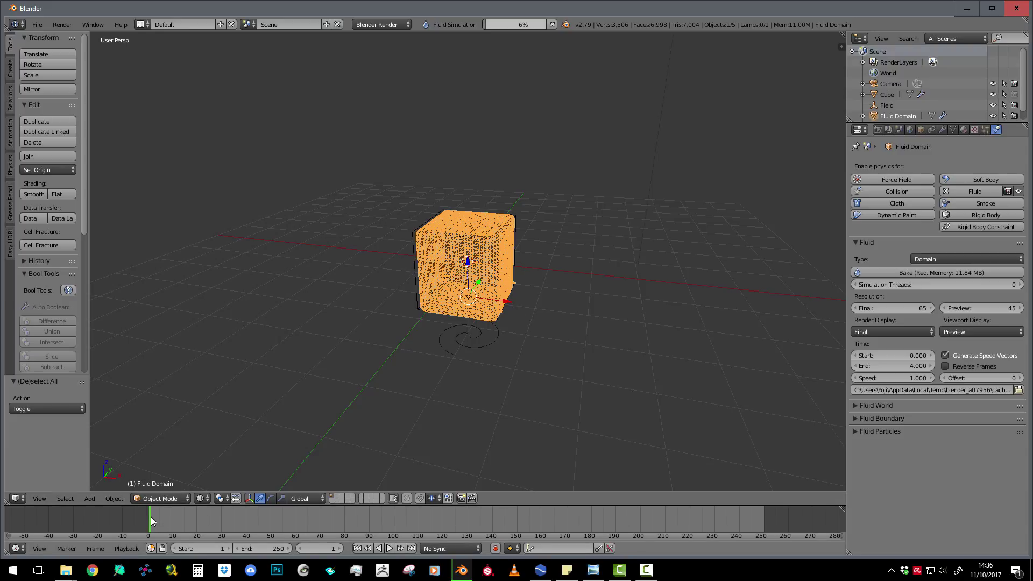
Play back the baked fluid and scrub to frame 12 to examine how it falls.
key("alt+a")
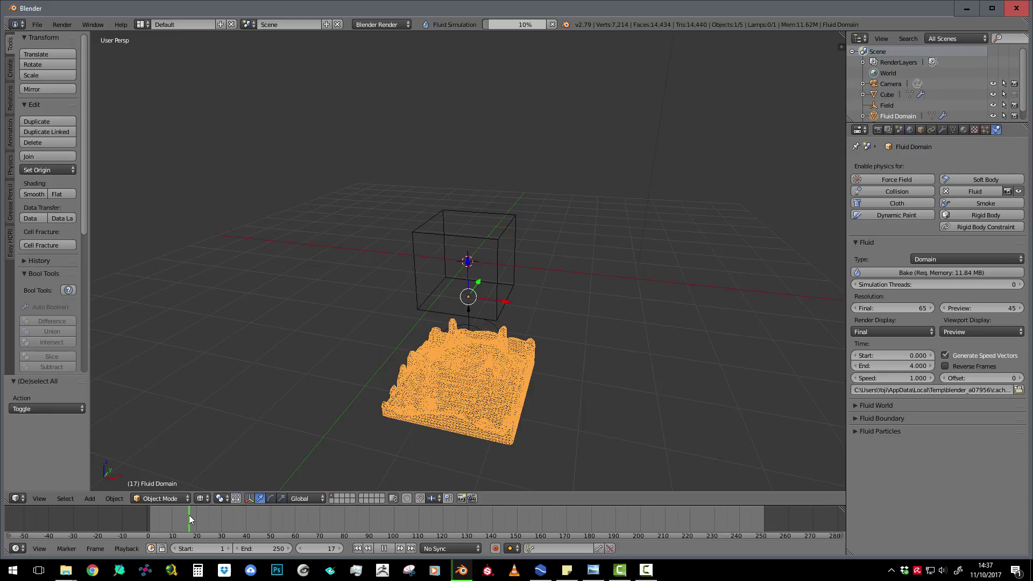
left_click_drag(190, 515, 176, 514)
key("alt+a")
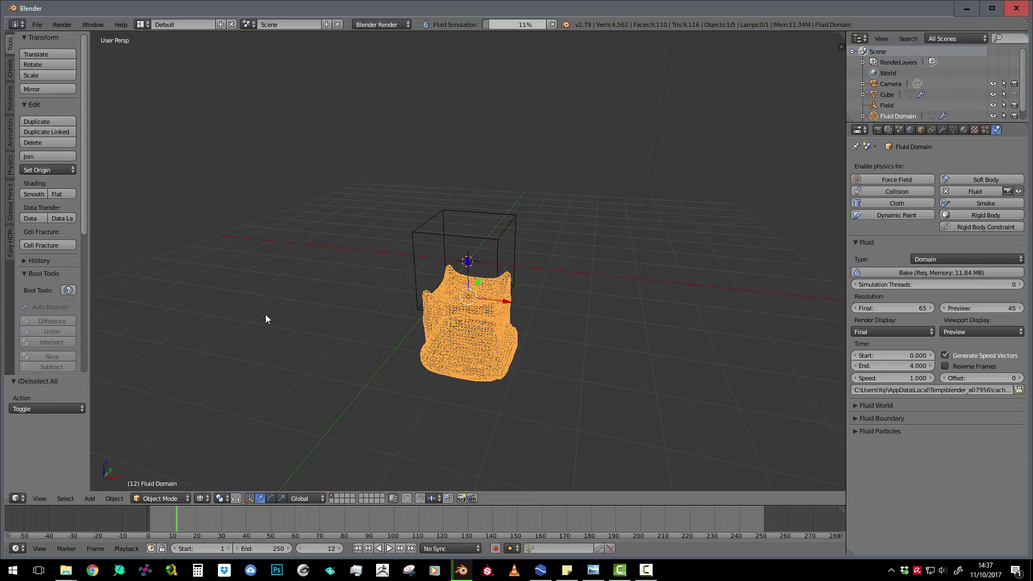
key("shift+a")
mouse_move(269, 300)
Close Blender and the render folder window to return to the desktop.
left_click(1018, 12)
left_click(513, 327)
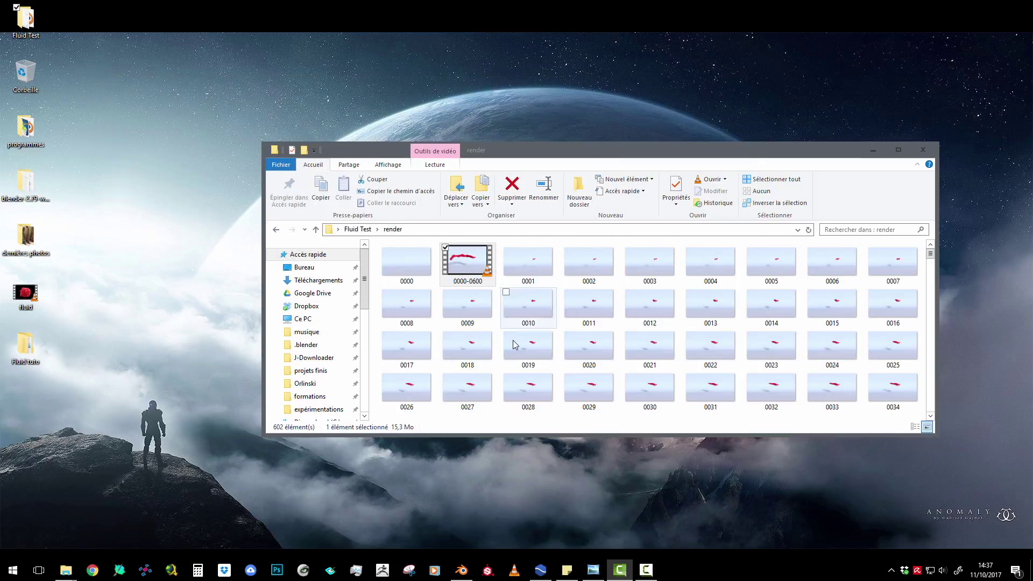
left_click(927, 151)
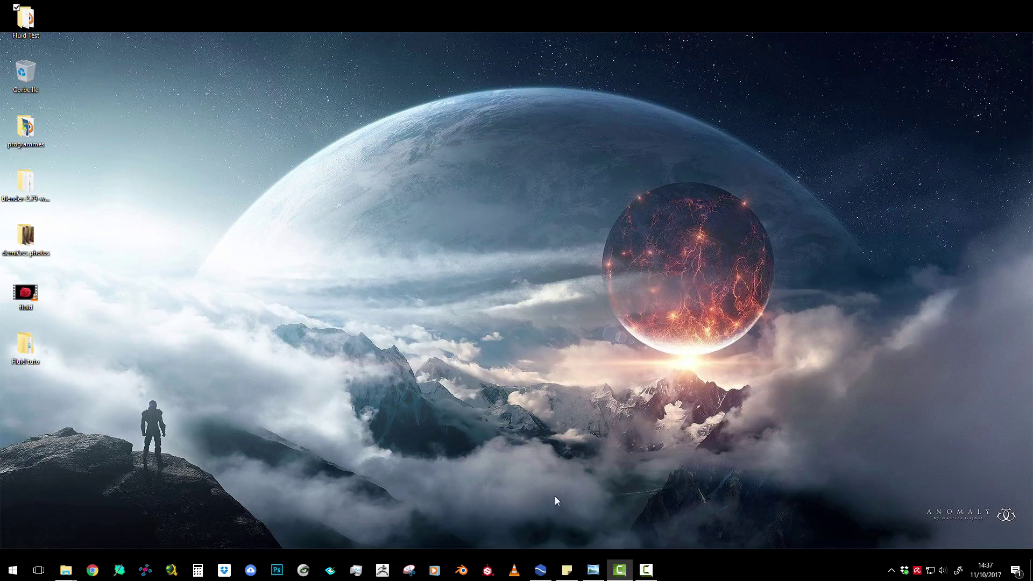
Switch to RealFlow and scrub the fluid spline simulation back to frame 161 to examine the flow.
left_click(540, 570)
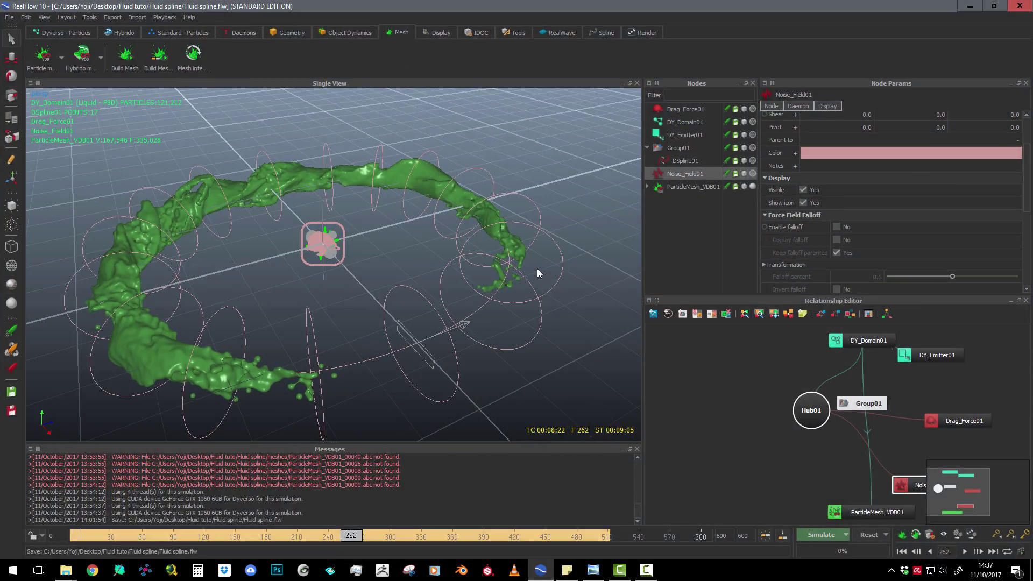
scroll(400, 331, "down", 4)
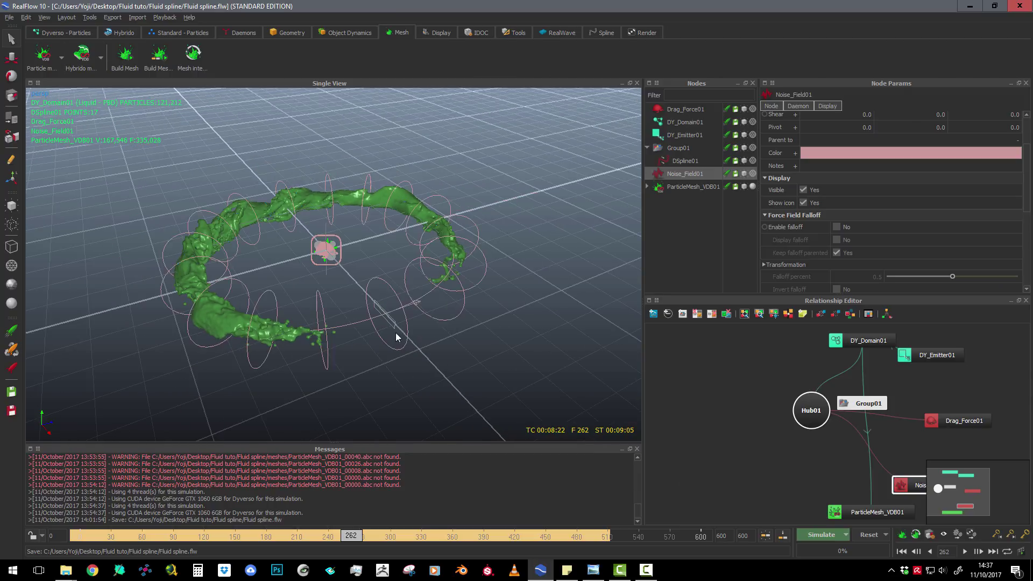
scroll(399, 331, "up", 5)
left_click_drag(370, 535, 246, 535)
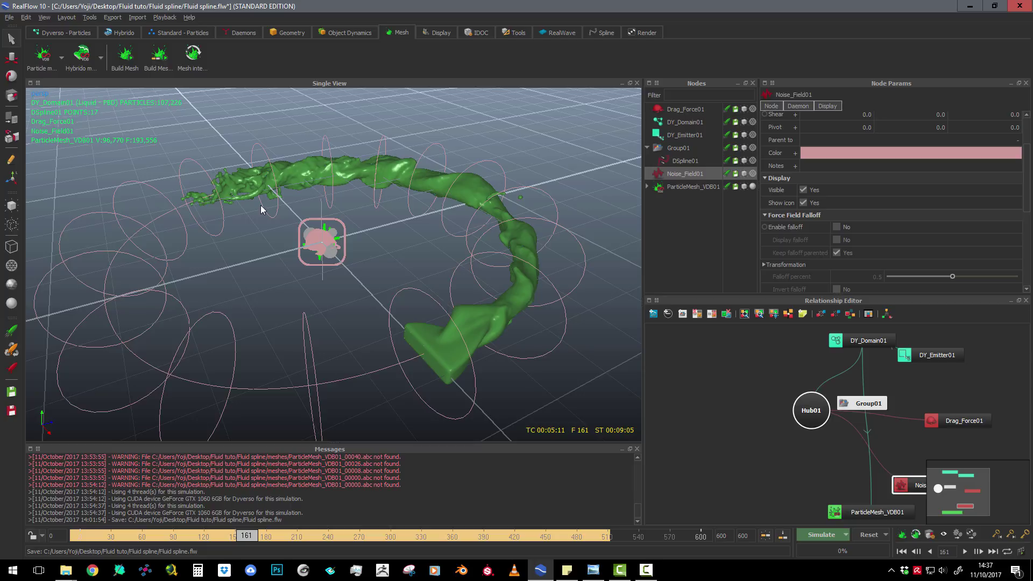
Start a new project, discarding the open scene, and choose the Empty Project template.
left_click(11, 17)
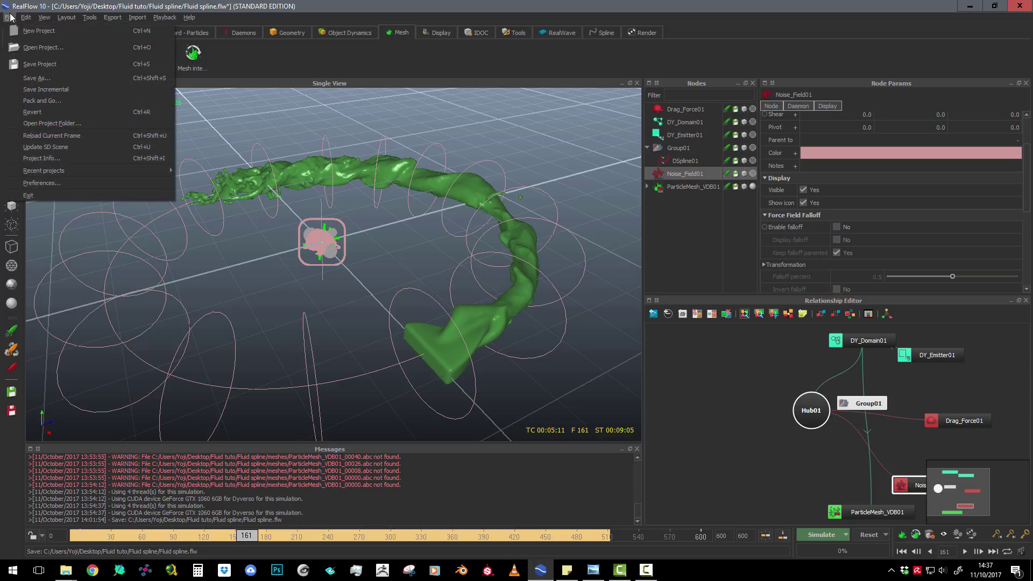
left_click(46, 31)
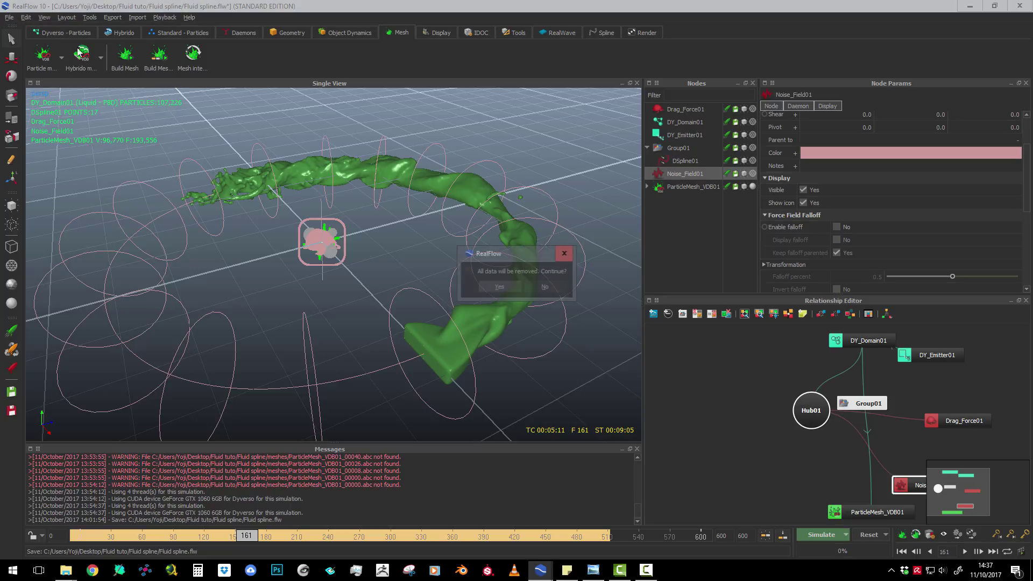
left_click(499, 286)
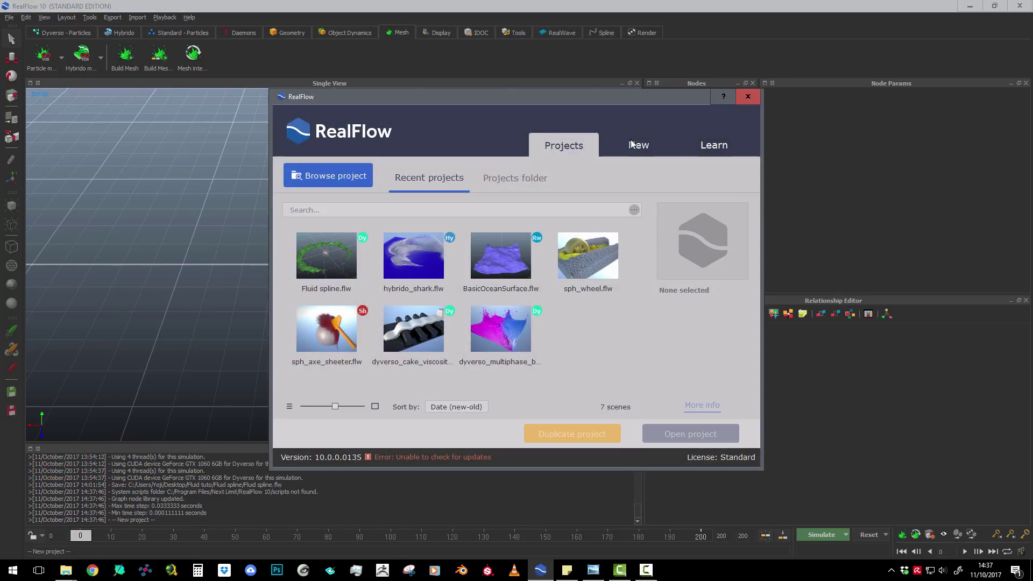
left_click(633, 144)
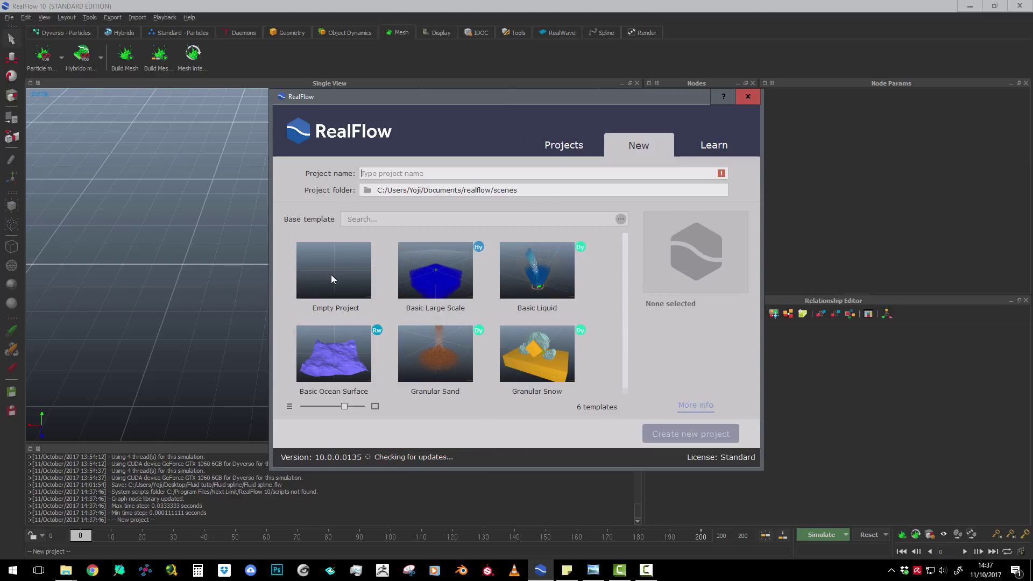
left_click(332, 275)
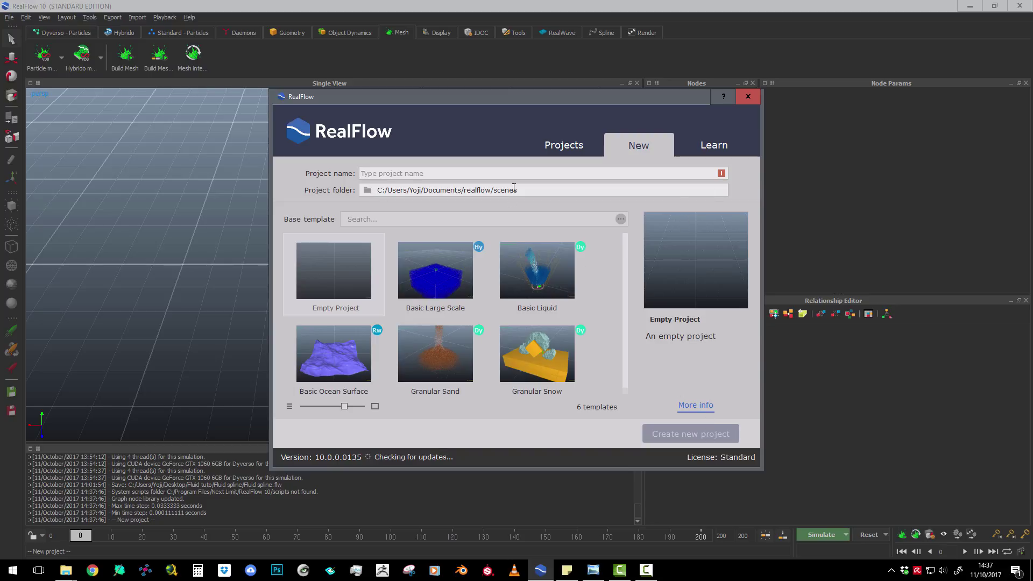
Browse for the project folder and go to the Bureau (desktop) location.
left_click(368, 190)
left_click_drag(359, 275, 358, 175)
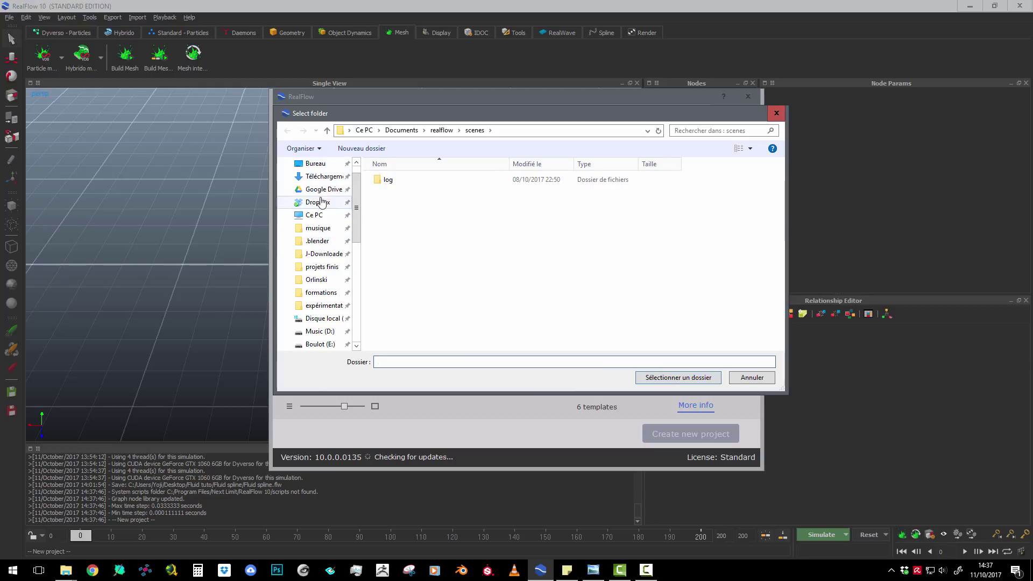
left_click(315, 163)
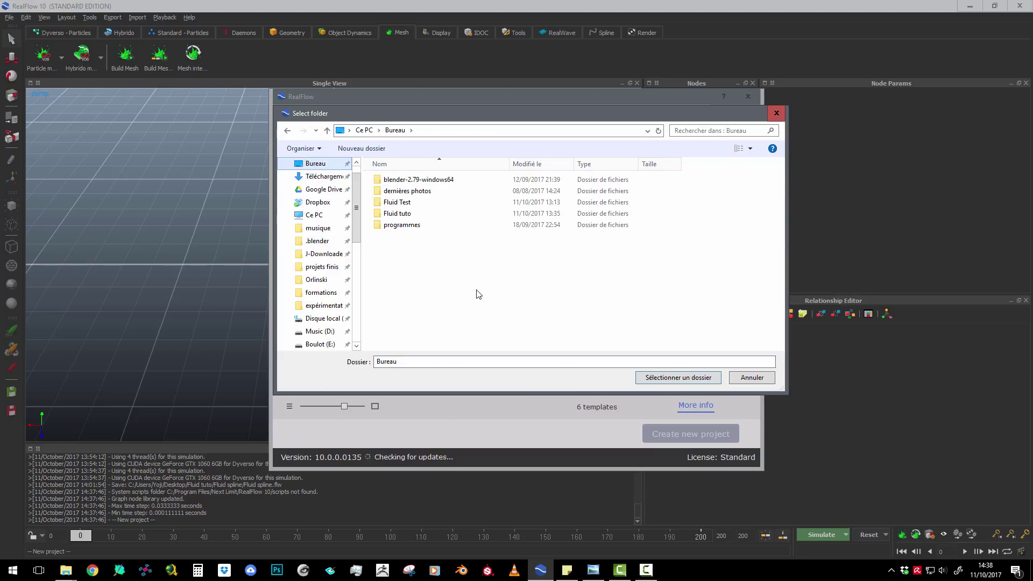
left_click(391, 215)
left_click(410, 362)
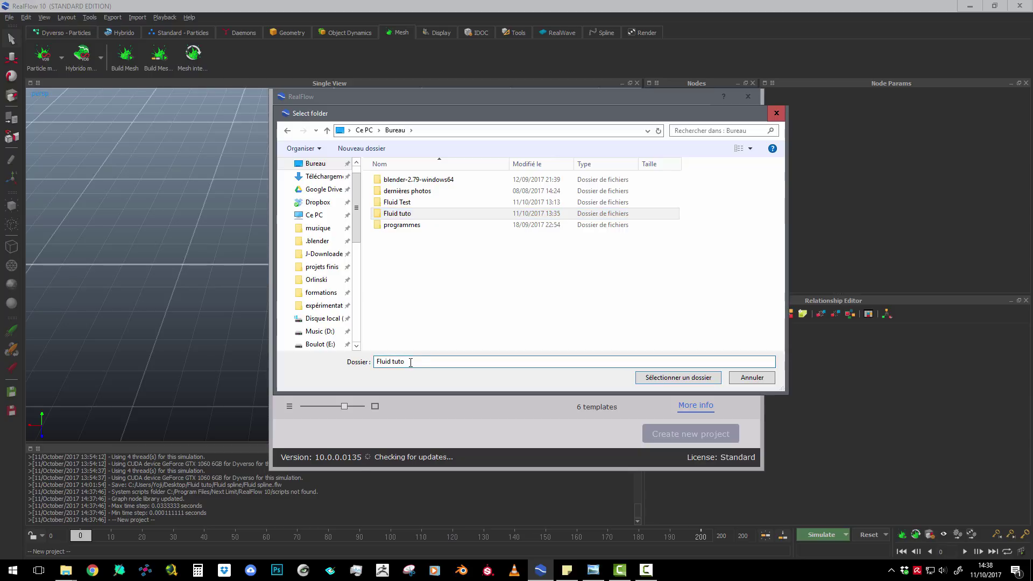
type("2")
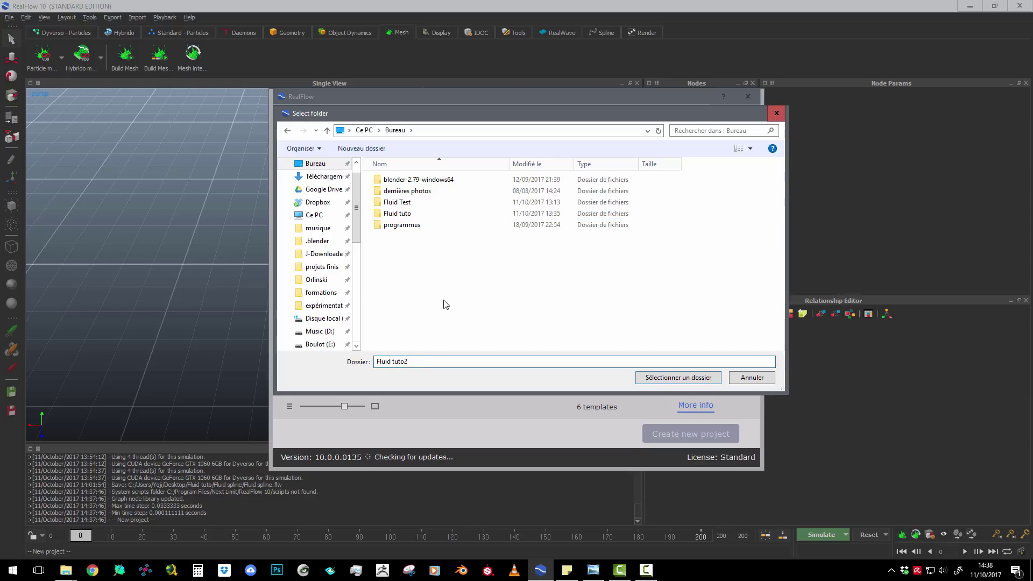
Create a new folder named "Fluid Tuto 2" on the desktop for the project.
left_click(412, 267)
key("ctrl+shift+n")
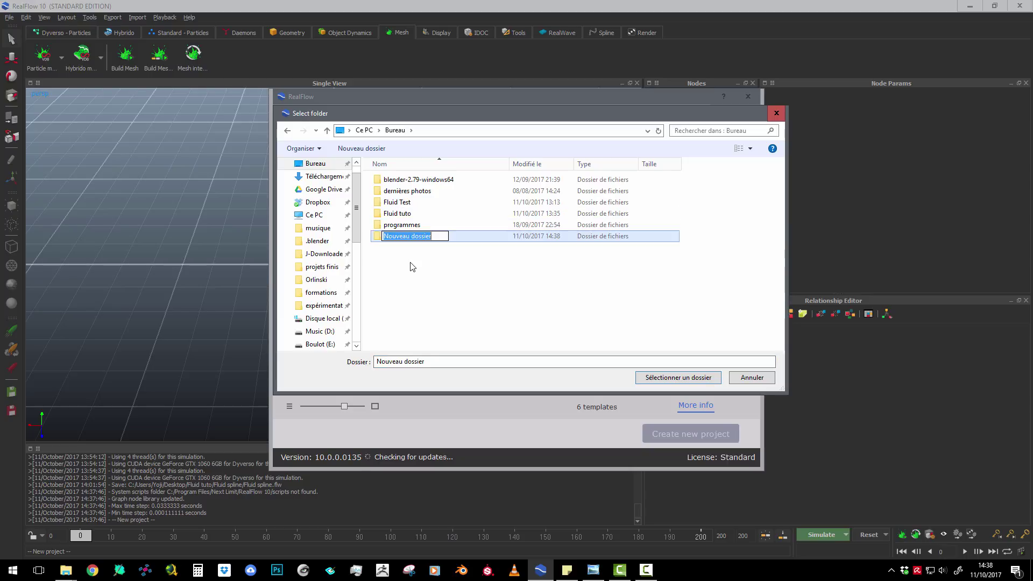
type("Fl")
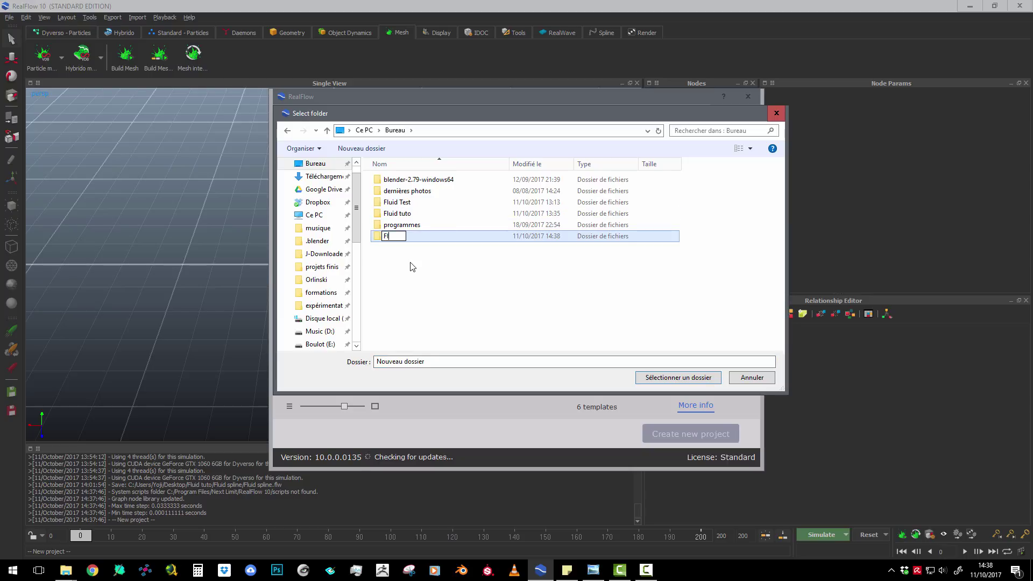
type("uid Tuto 2")
key("Return")
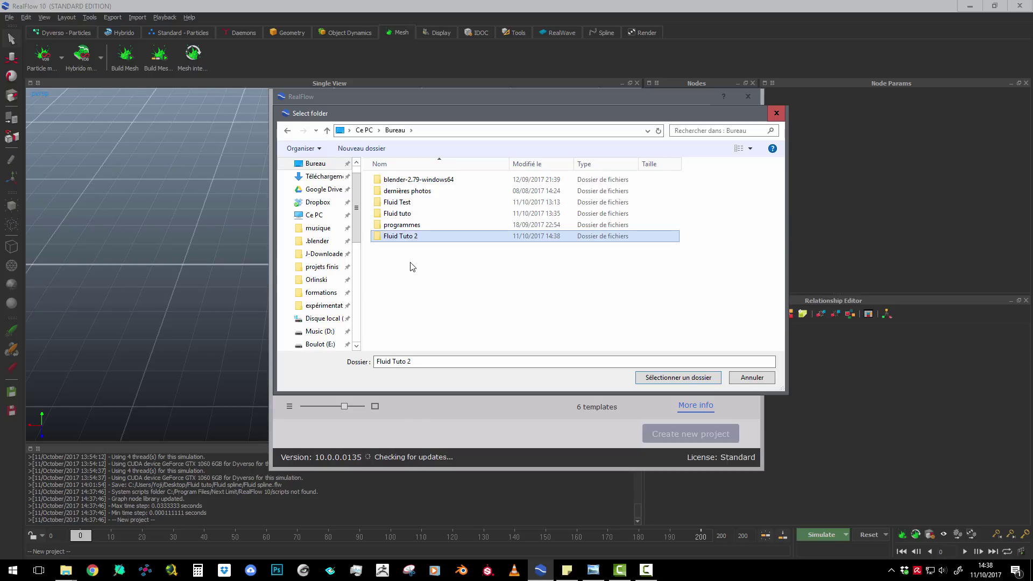
Select the "Fluid Tuto 2" folder as the project location, name the project "Fluid" and create it.
key("Return")
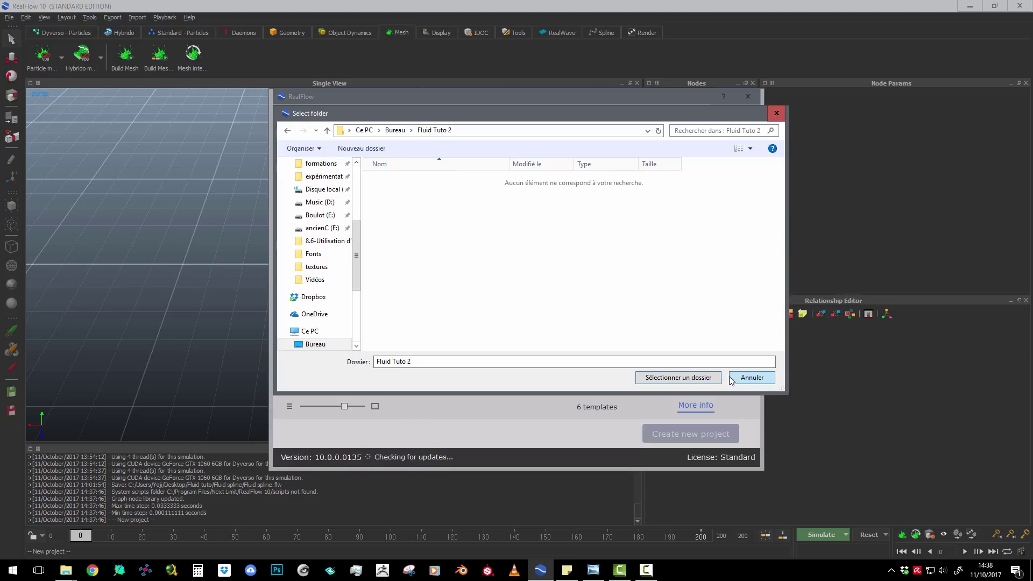
left_click(696, 378)
left_click(450, 171)
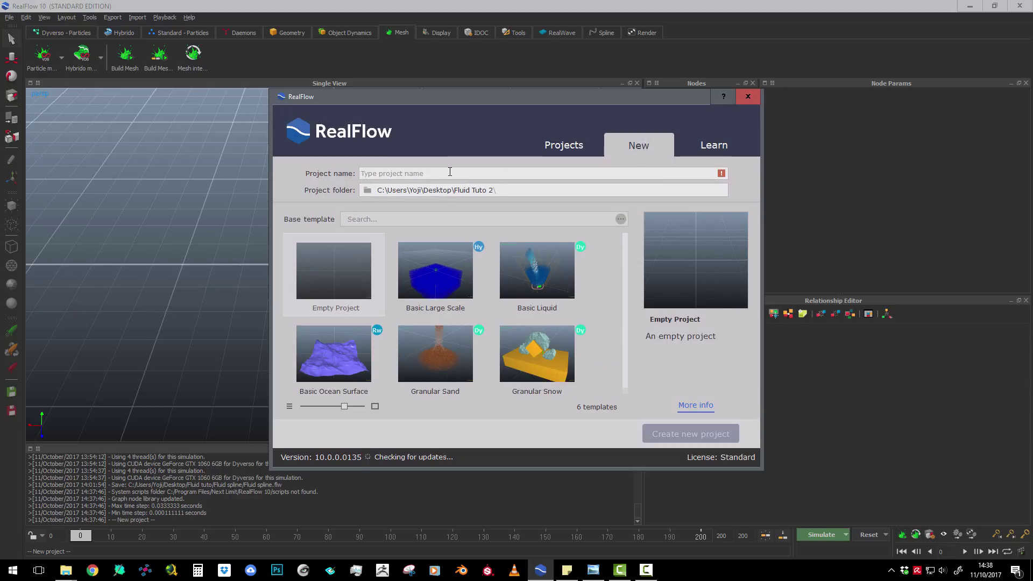
type("Fluid")
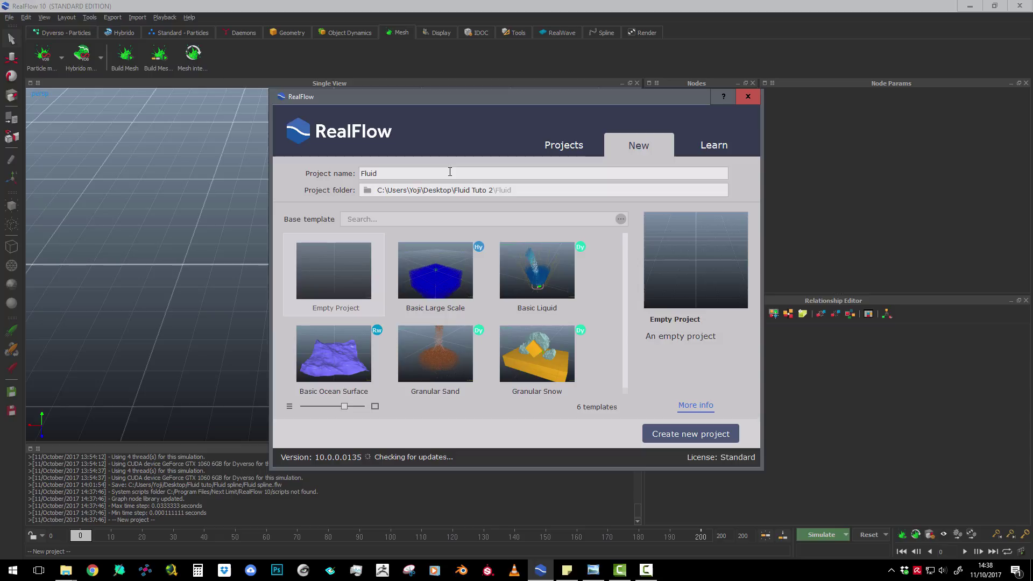
left_click(698, 433)
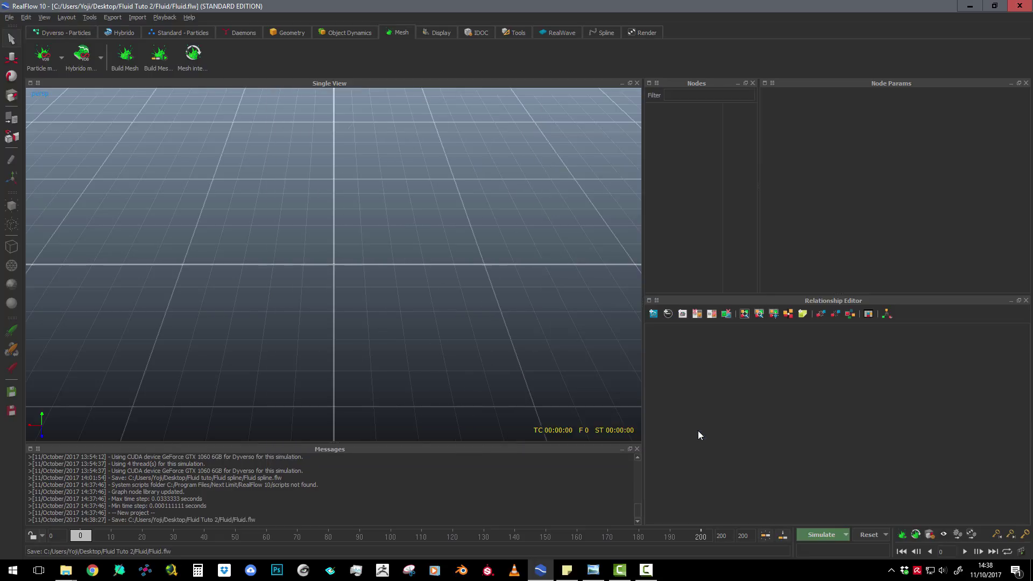
Add a DSpline daemon and move its second-highest control point sideways away from the spline's axis.
right_click_drag(343, 245, 203, 154, "alt")
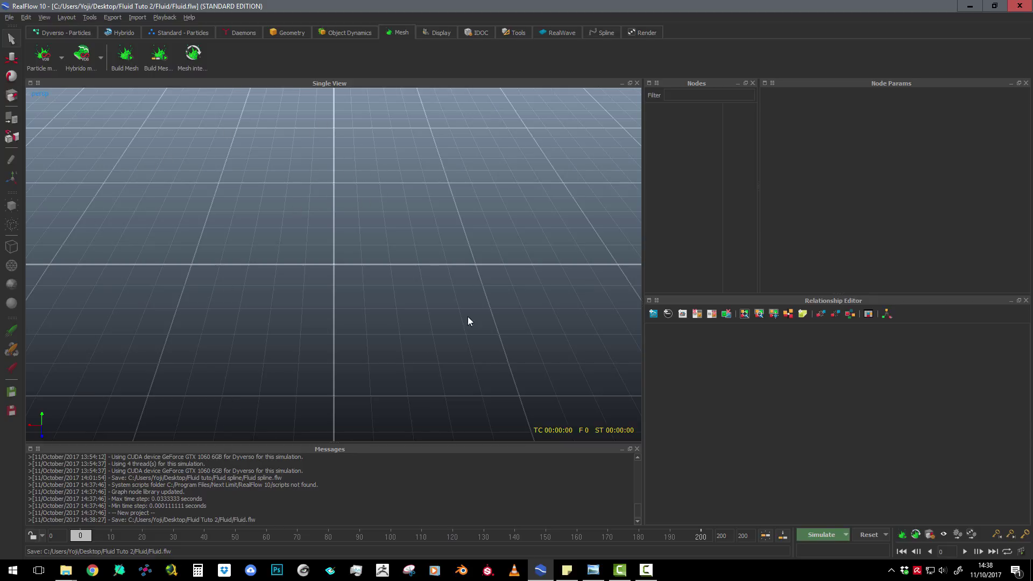
left_click(241, 33)
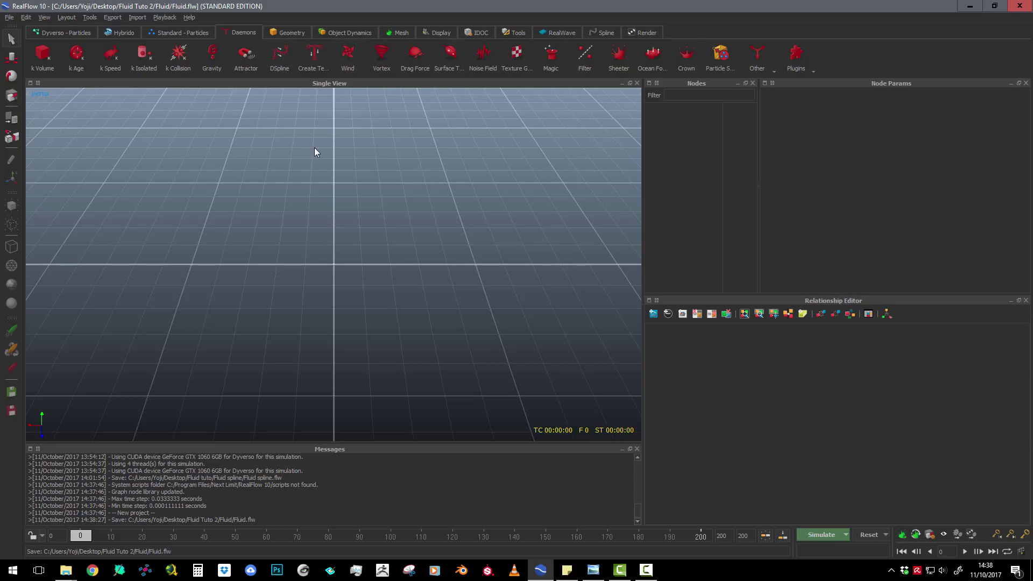
left_click(281, 57)
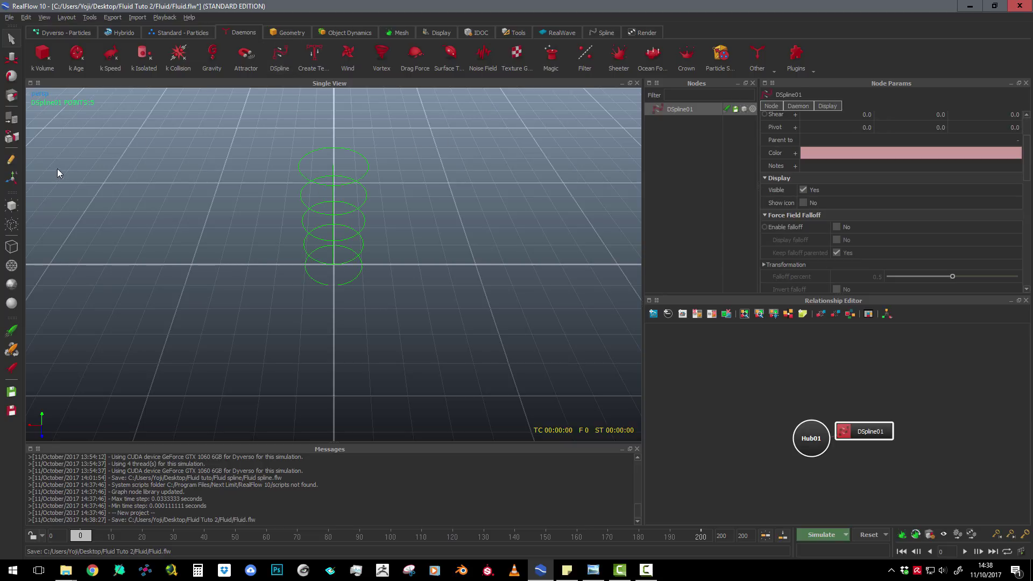
left_click(10, 159)
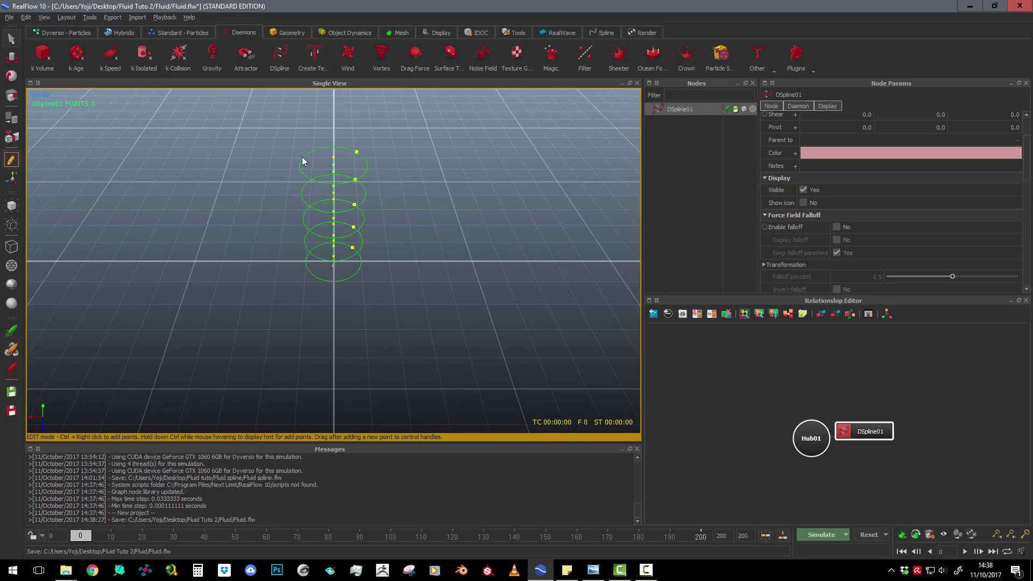
left_click(17, 60)
left_click(334, 192)
left_click_drag(333, 194, 383, 183)
scroll(369, 179, "up", 2)
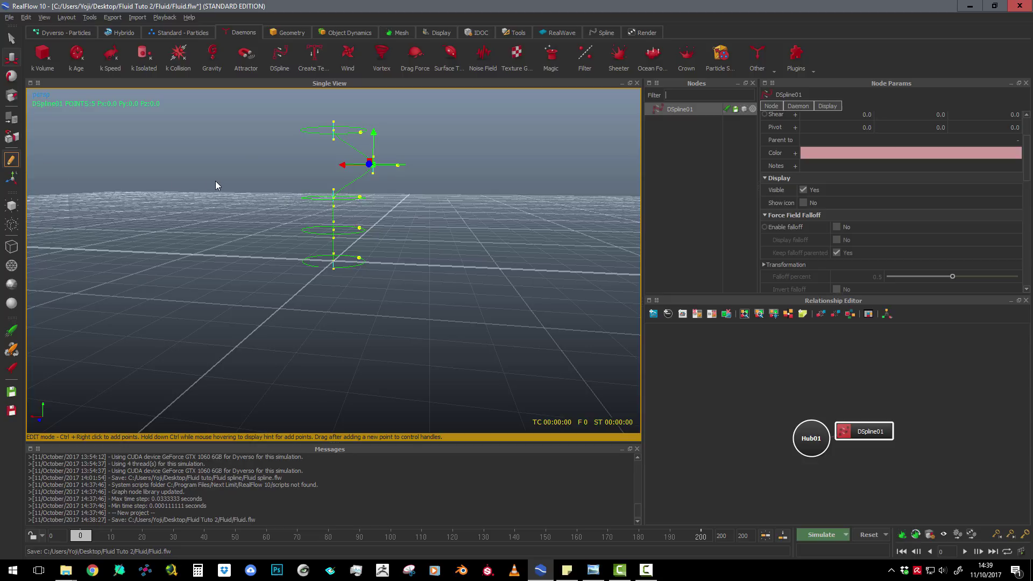
Leave control-point editing and delete the DSpline daemon from the scene.
left_click(11, 163)
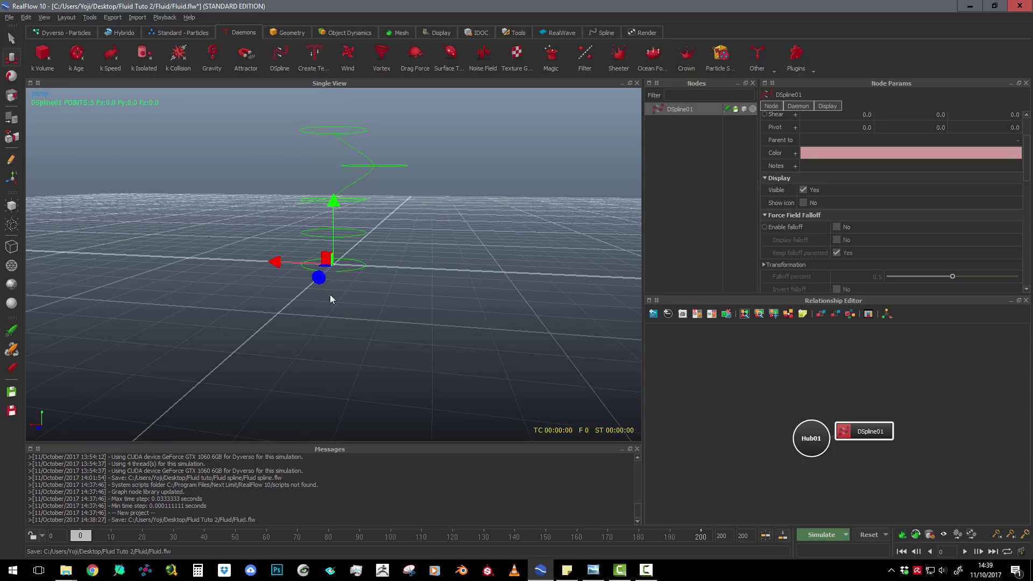
left_click_drag(347, 114, 348, 183, "alt")
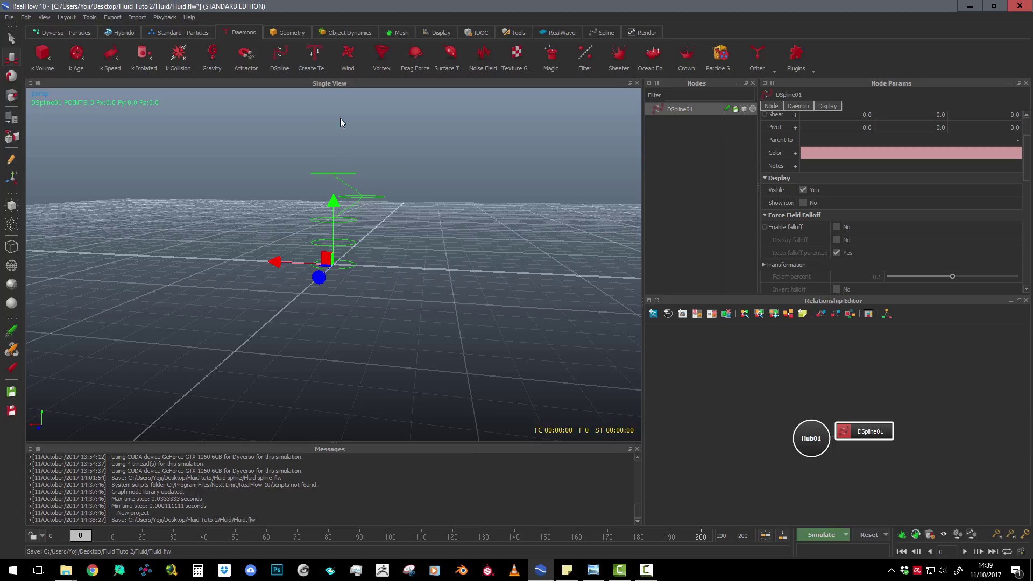
key("Delete")
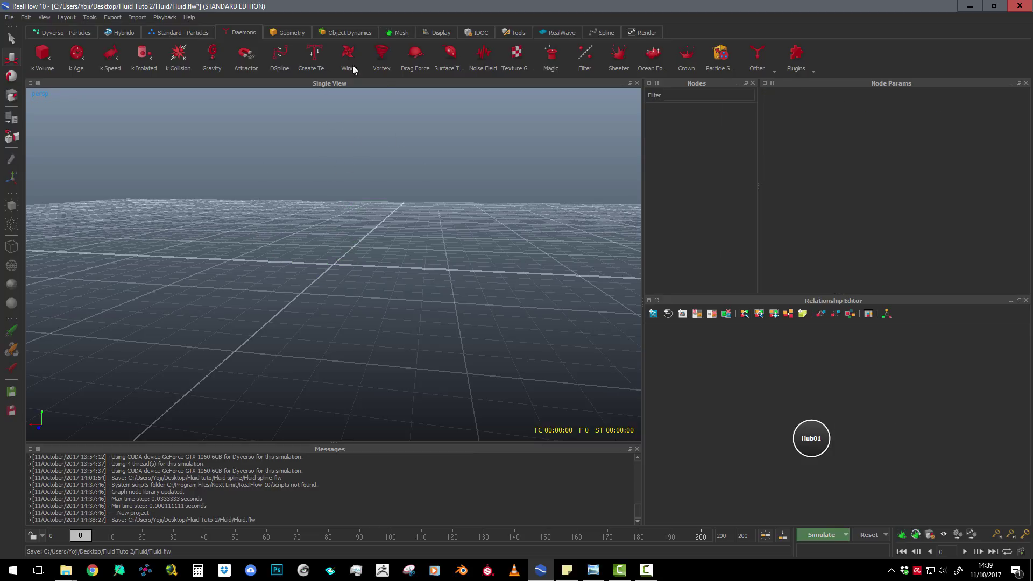
Create a grouped daemon spline from the text "O" in the XY plane and delete its inner ring spline.
left_click(316, 55)
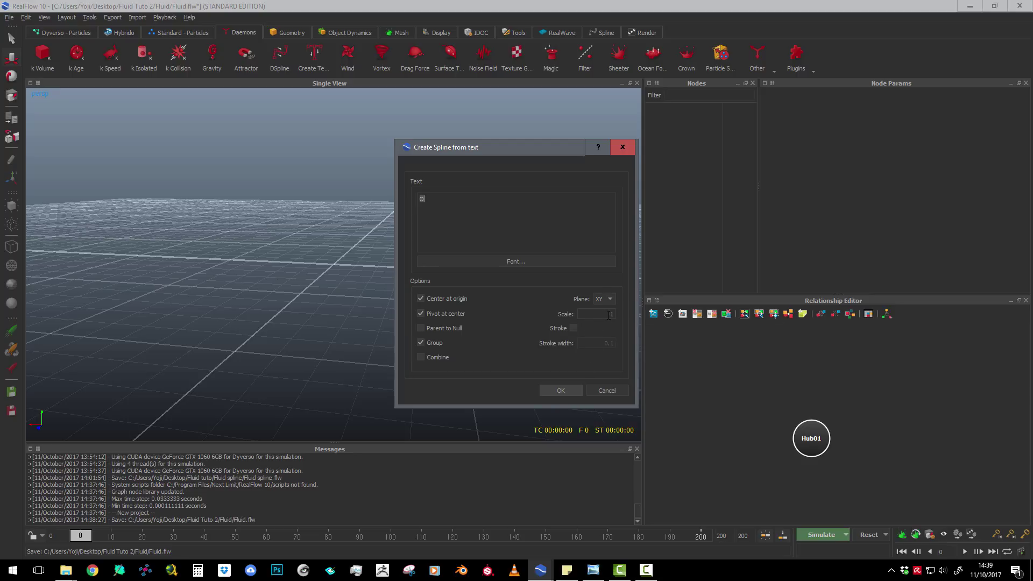
left_click(560, 390)
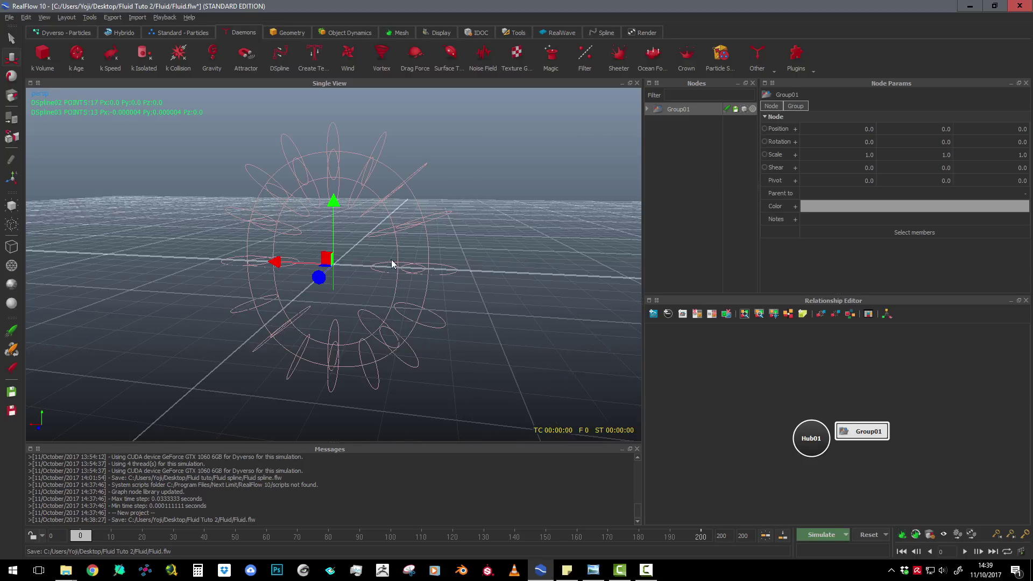
left_click(389, 212)
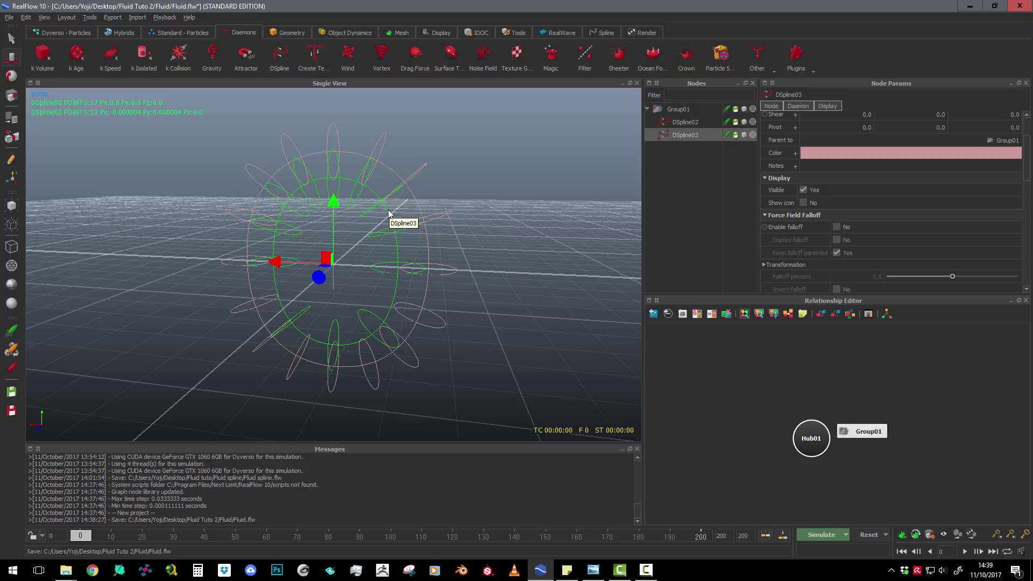
key("Delete")
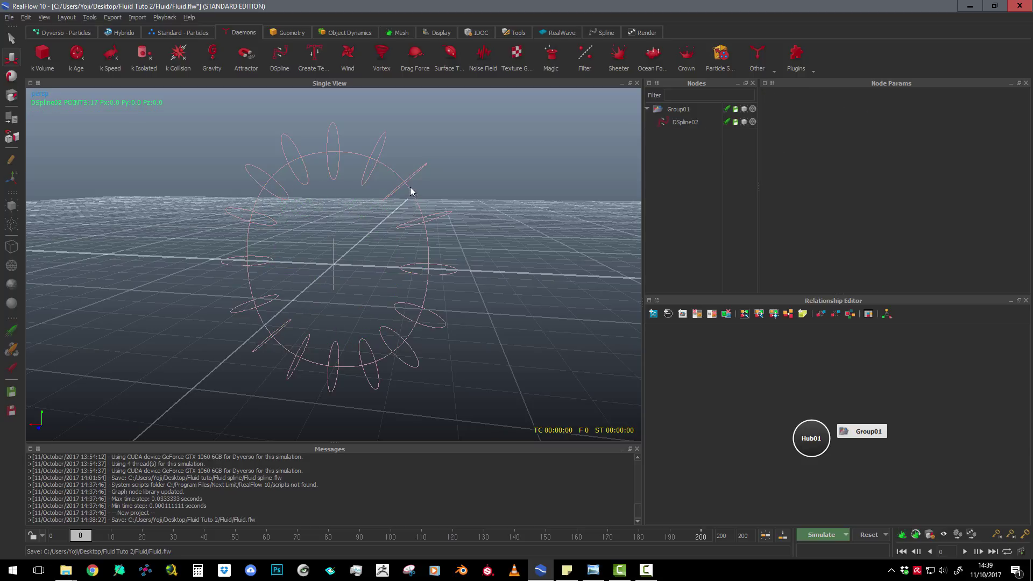
Select the remaining outer ring spline and examine it in the orthographic and perspective views.
left_click(410, 187)
scroll(393, 279, "down", 2)
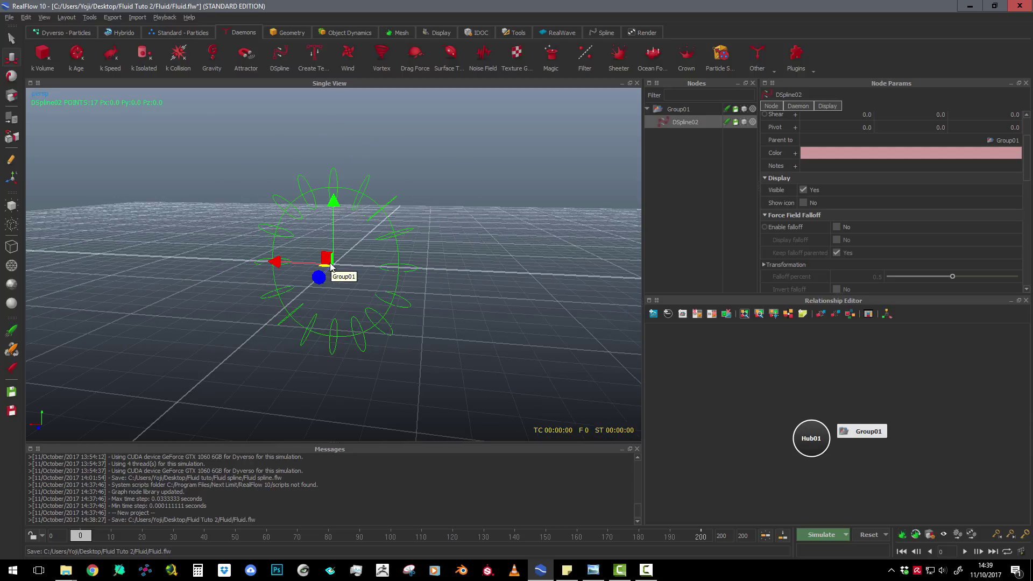
key("1")
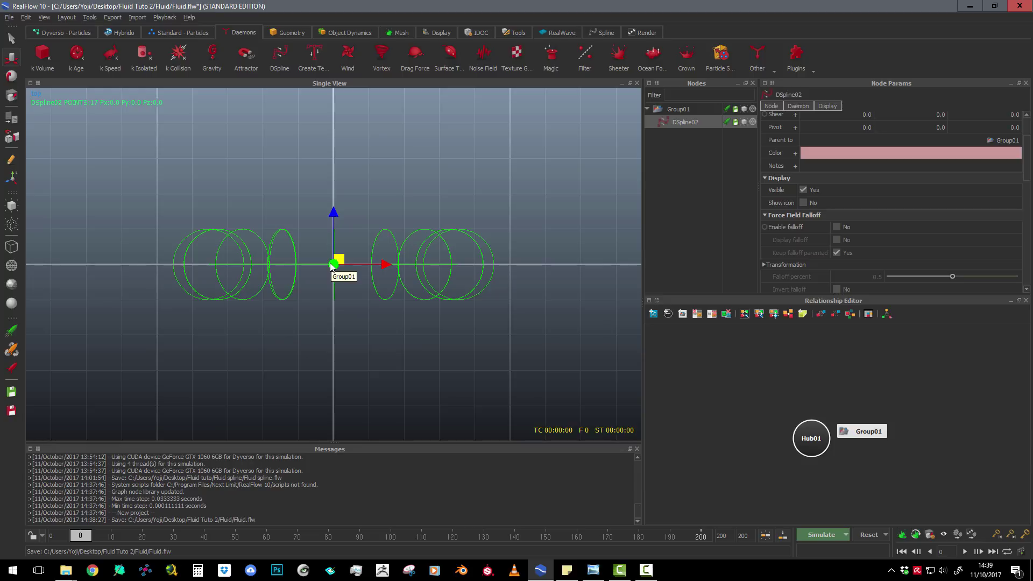
key("2")
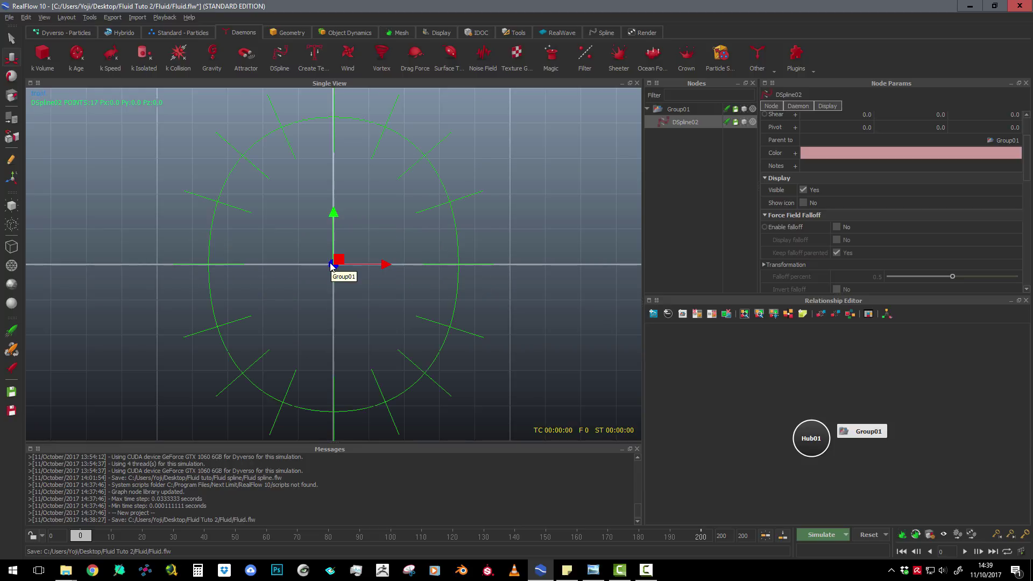
key("3")
key("4")
scroll(370, 286, "down", 2)
scroll(370, 286, "up", 4)
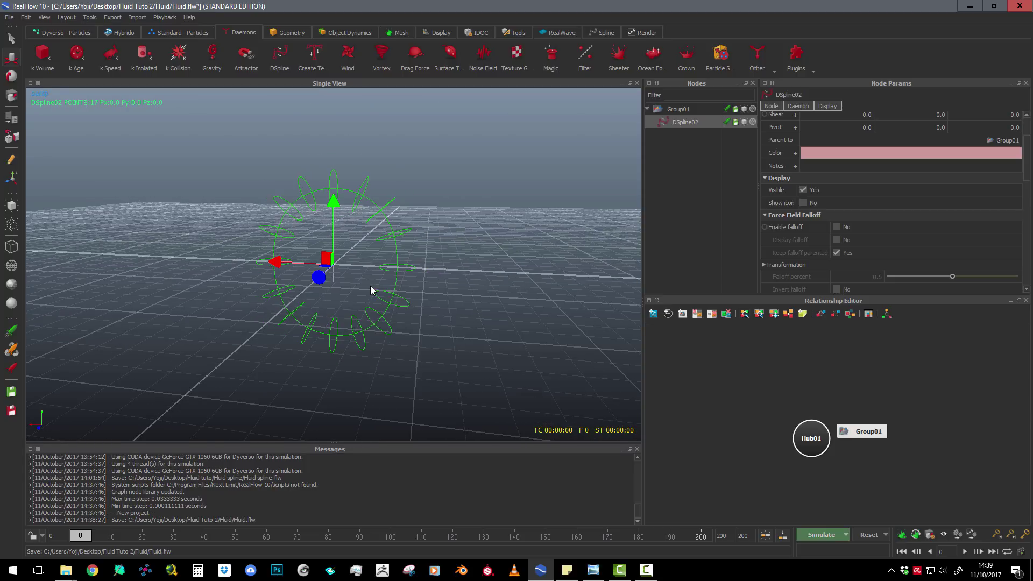
left_click_drag(385, 307, 410, 251, "alt")
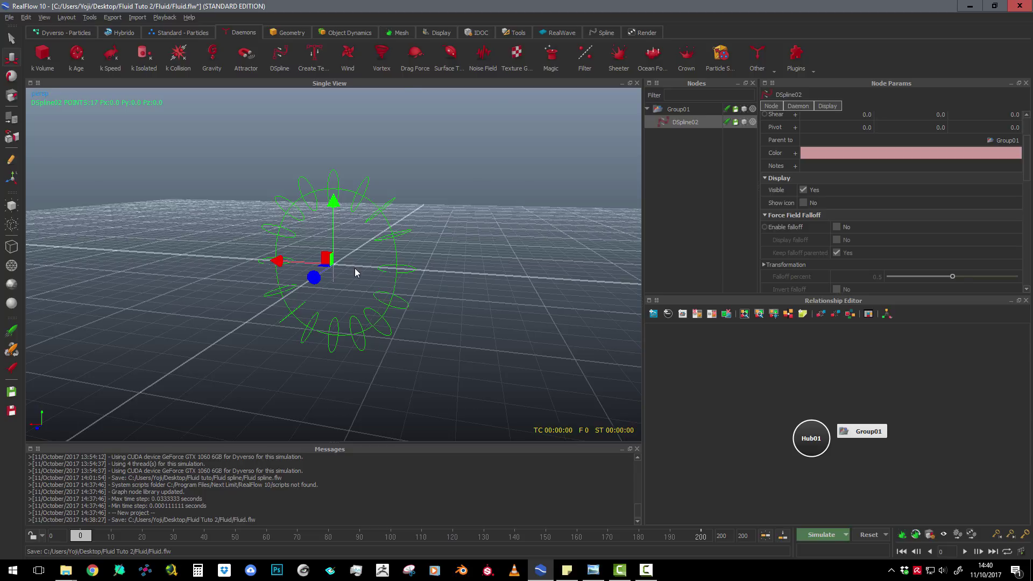
Rotate the ring spline about 90° around the X axis so that it lies flat on the grid.
key("3")
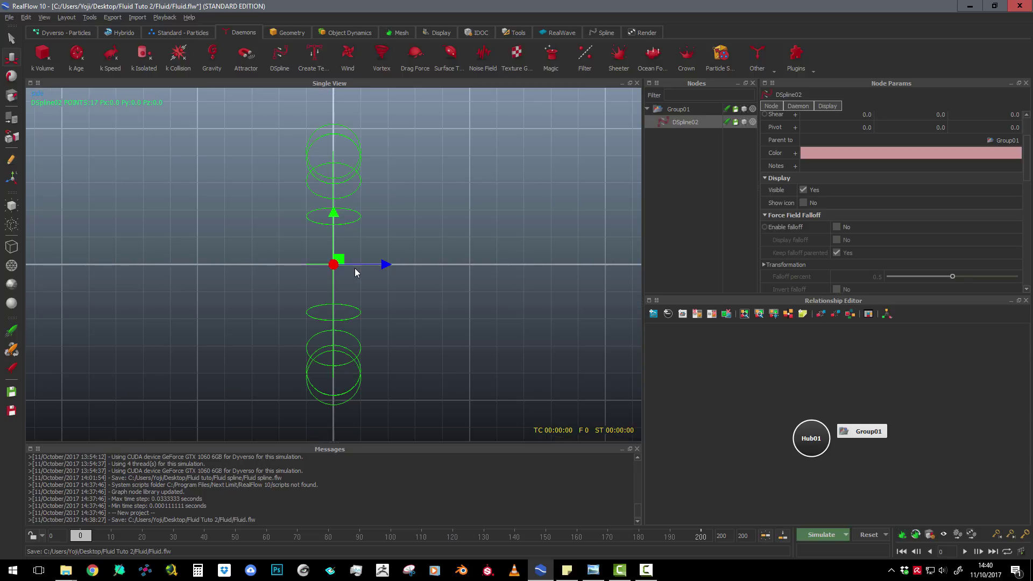
left_click(11, 76)
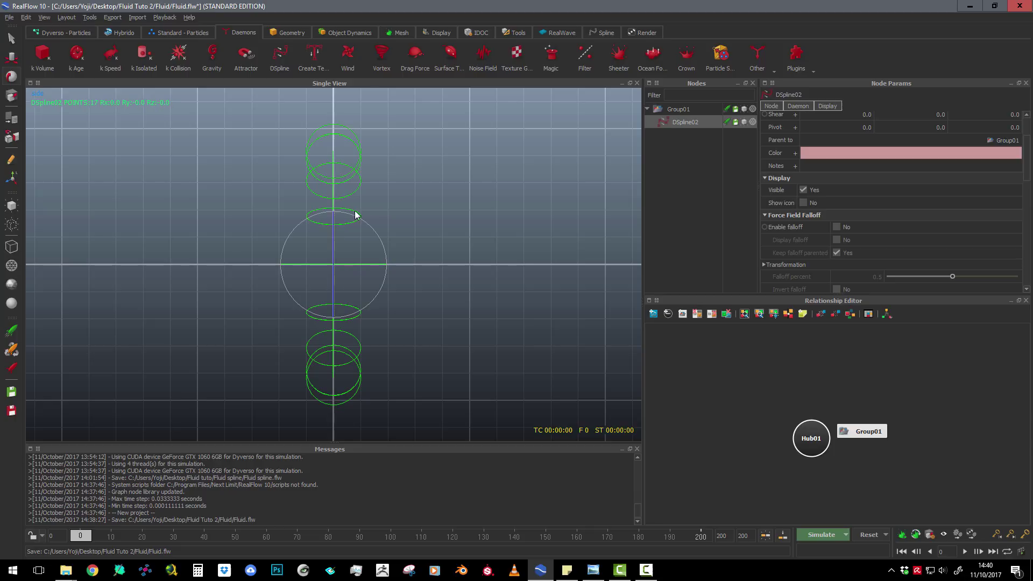
left_click_drag(368, 223, 393, 317)
scroll(325, 295, "down", 5)
scroll(325, 295, "up", 5)
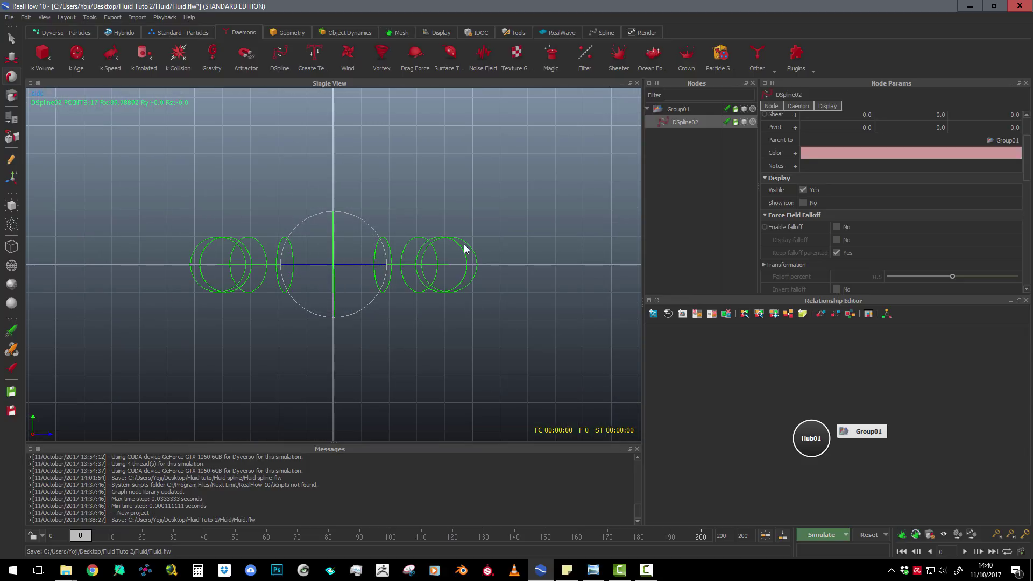
key("4")
scroll(345, 293, "down", 2)
scroll(358, 298, "up", 2)
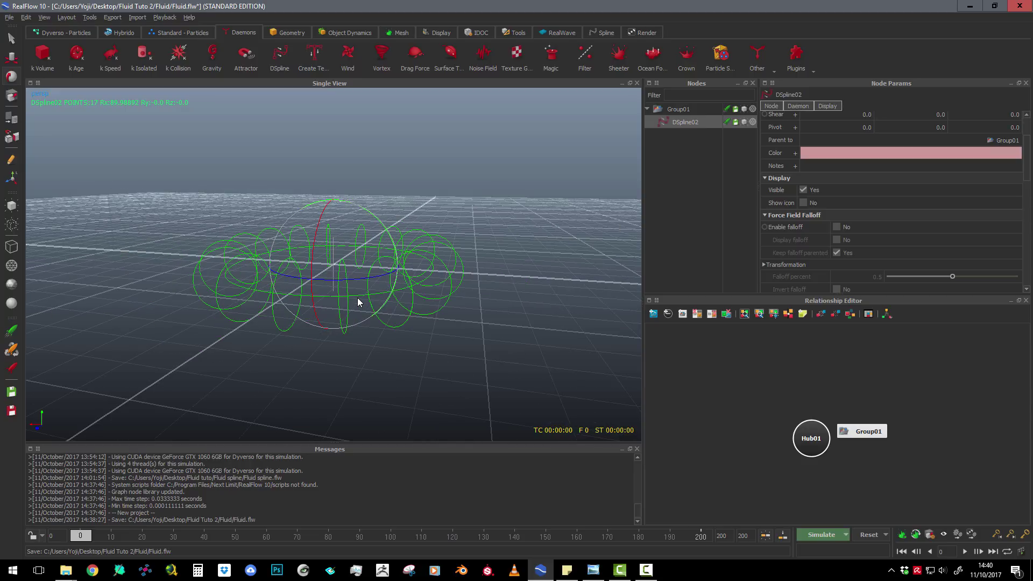
Add a Dyverso square particle emitter to the scene.
left_click(56, 32)
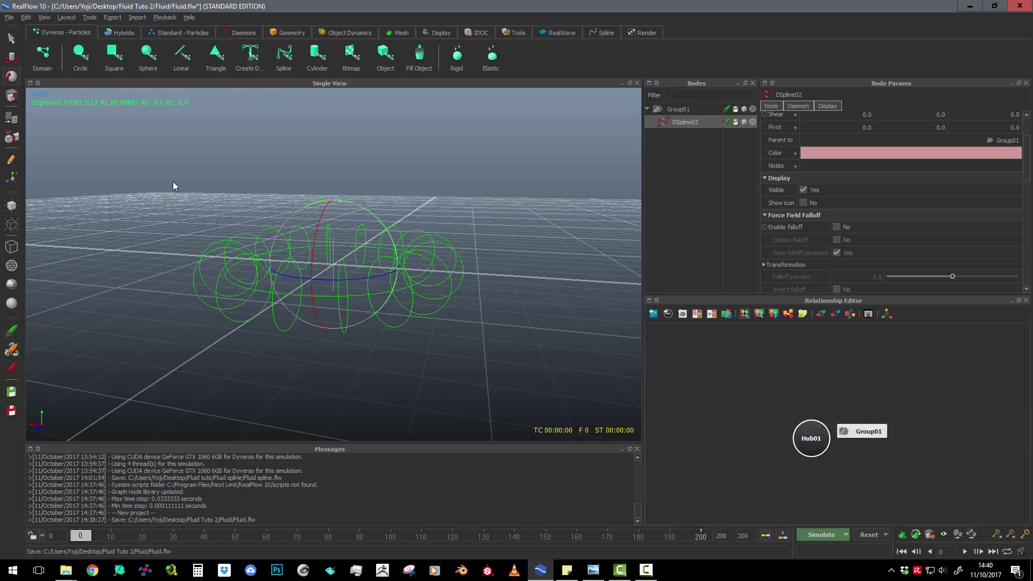
left_click(111, 57)
scroll(282, 257, "up", 5)
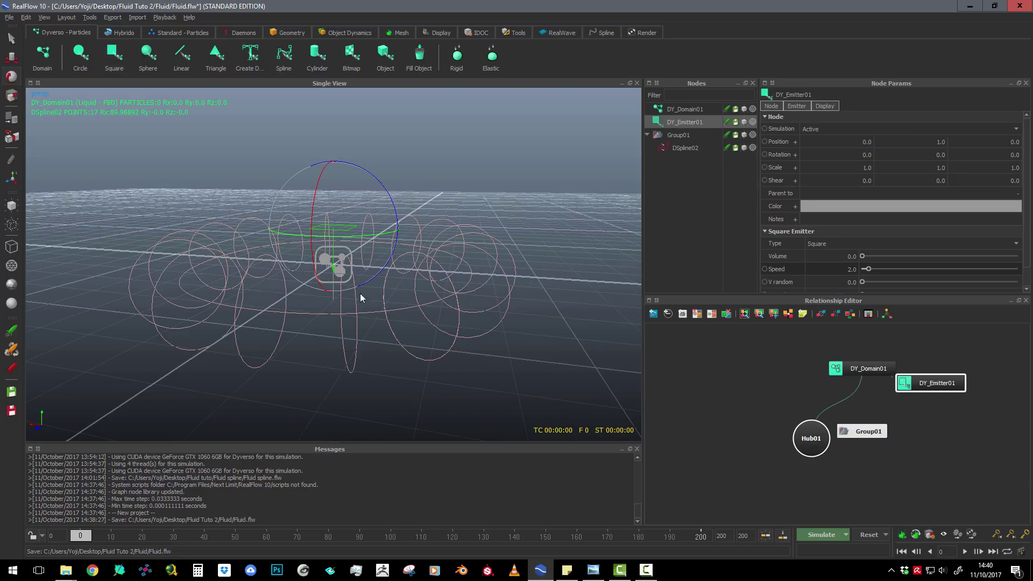
Run a test simulation of the square emitter to about frame 132, then stop it and reset all simulation data.
left_click(817, 535)
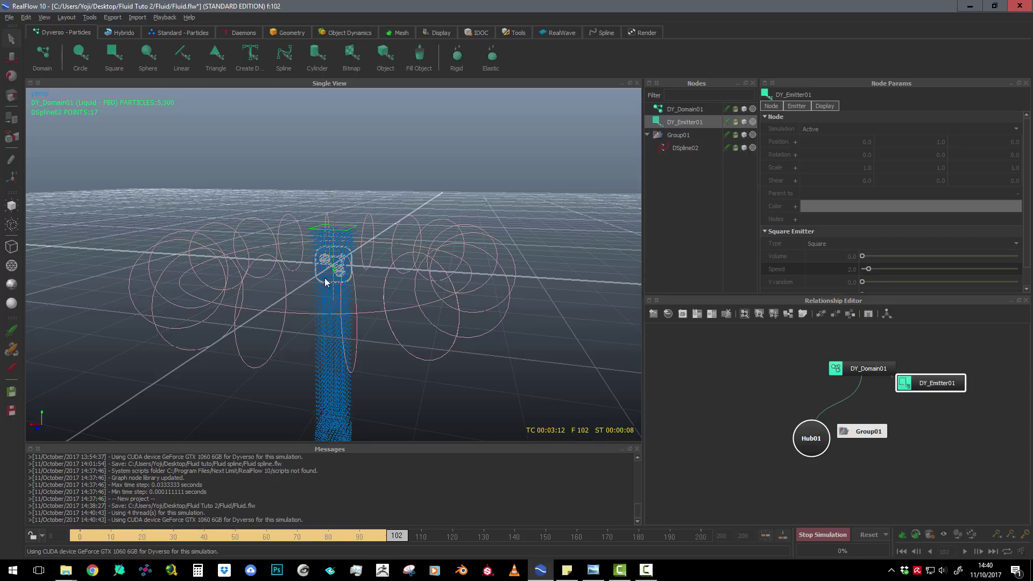
left_click(825, 535)
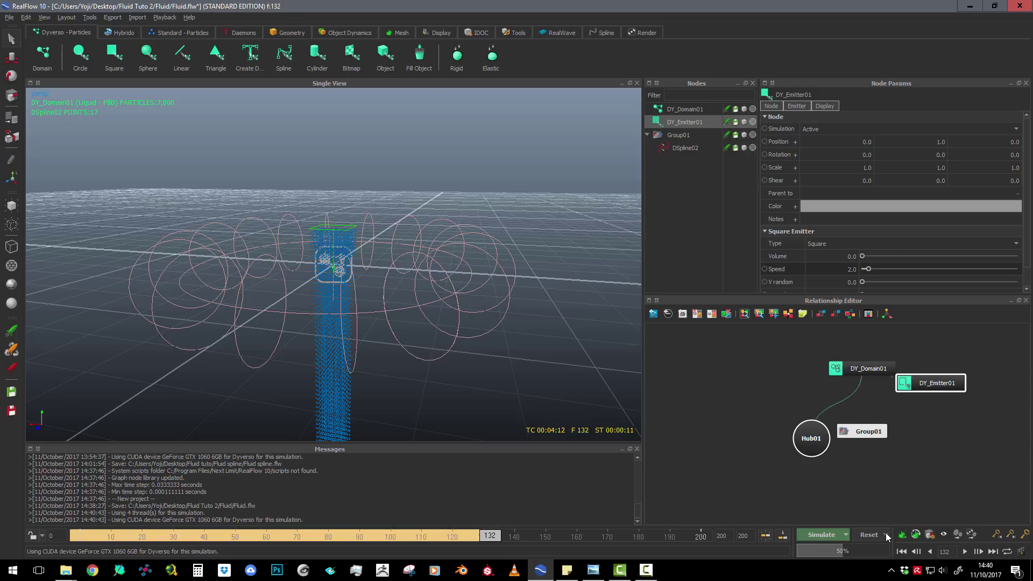
left_click(870, 535)
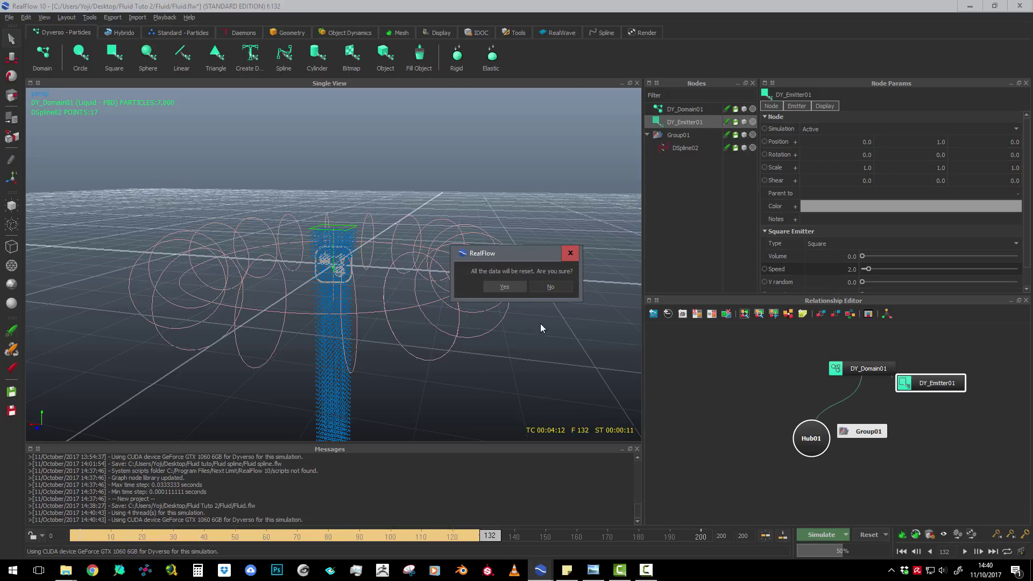
left_click(504, 287)
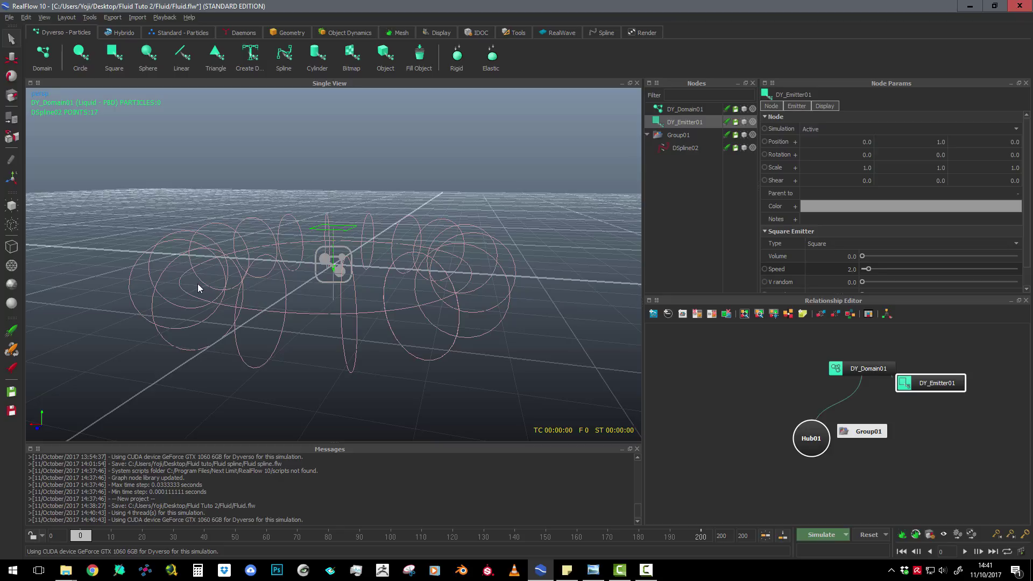
Move the square emitter in the top view onto the ring spline's path, to about X 3.55.
scroll(327, 290, "down", 3)
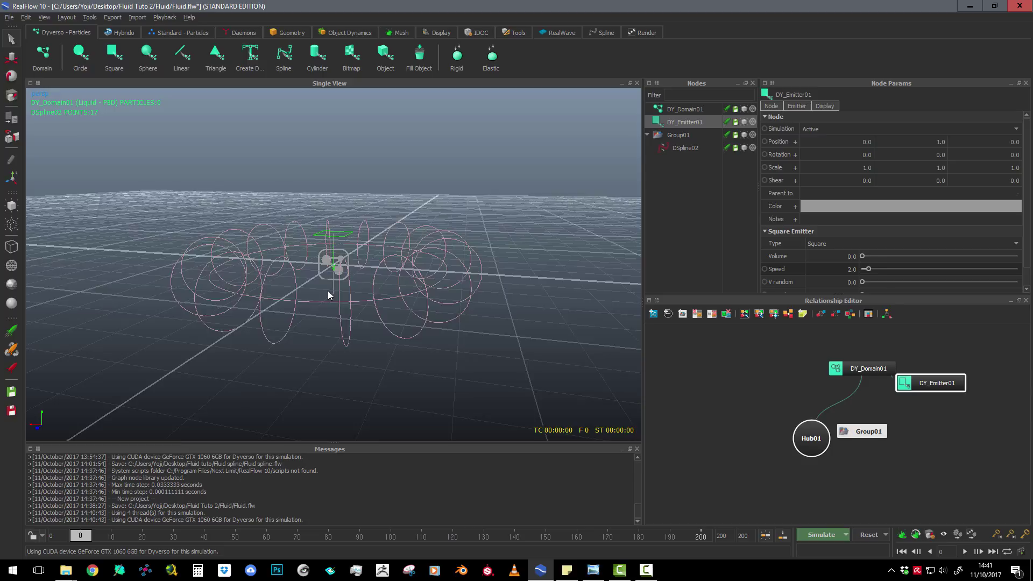
scroll(327, 290, "up", 4)
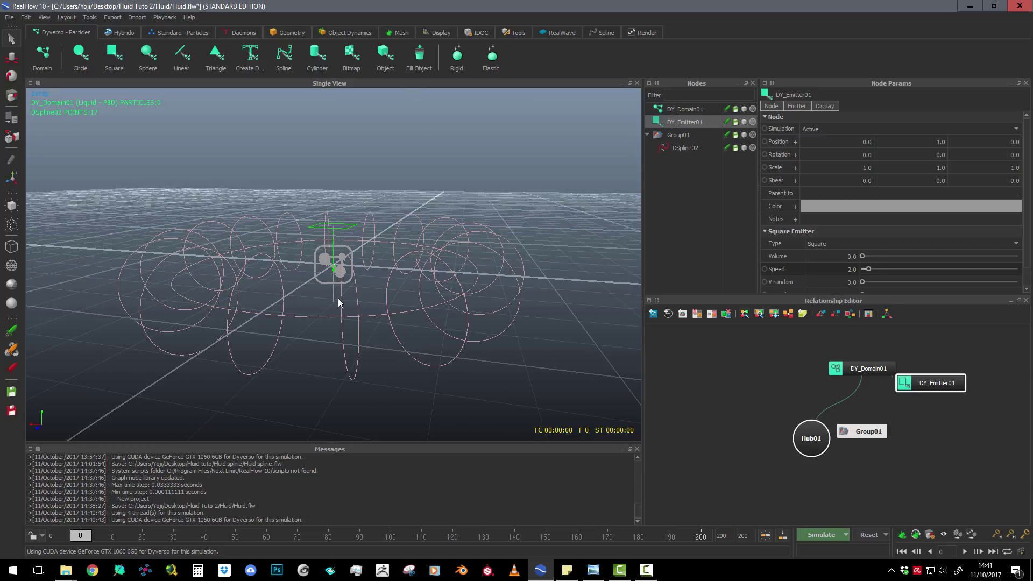
key("1")
scroll(338, 298, "down", 3)
scroll(338, 298, "up", 4)
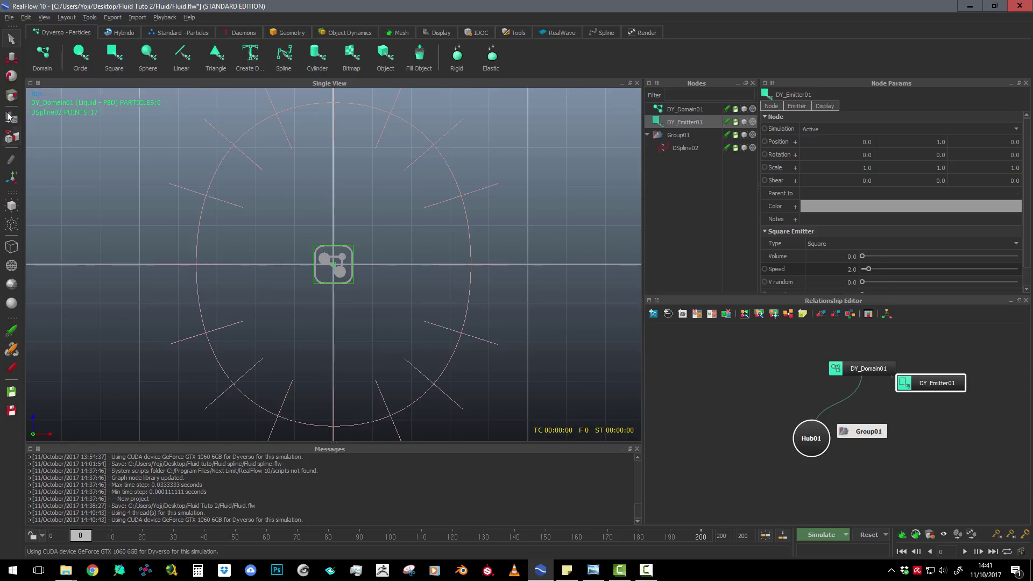
left_click(12, 57)
left_click_drag(344, 259, 480, 260)
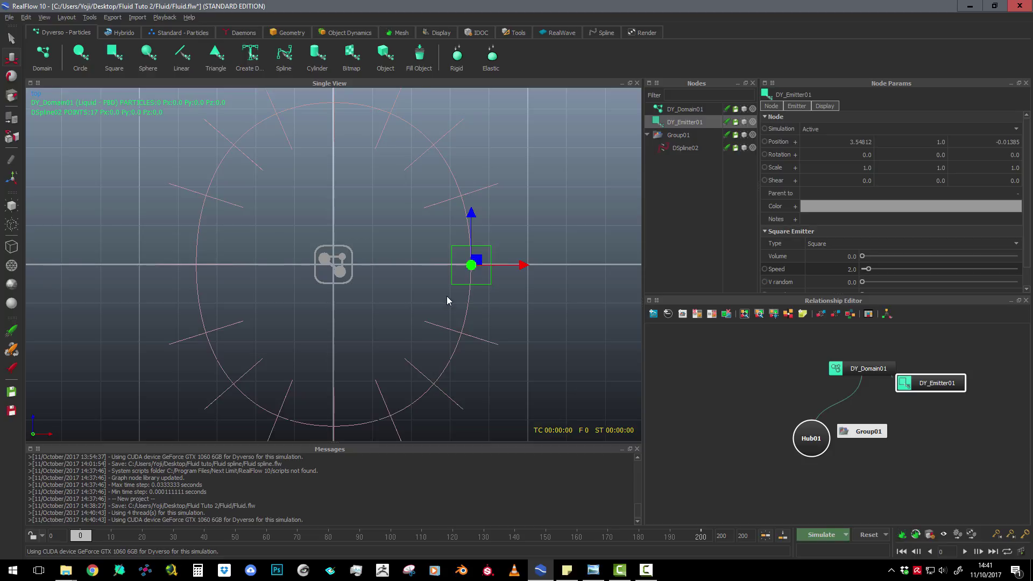
Lower the square emitter in the side view onto the ring spline's plane, to about Y 0.01.
key("2")
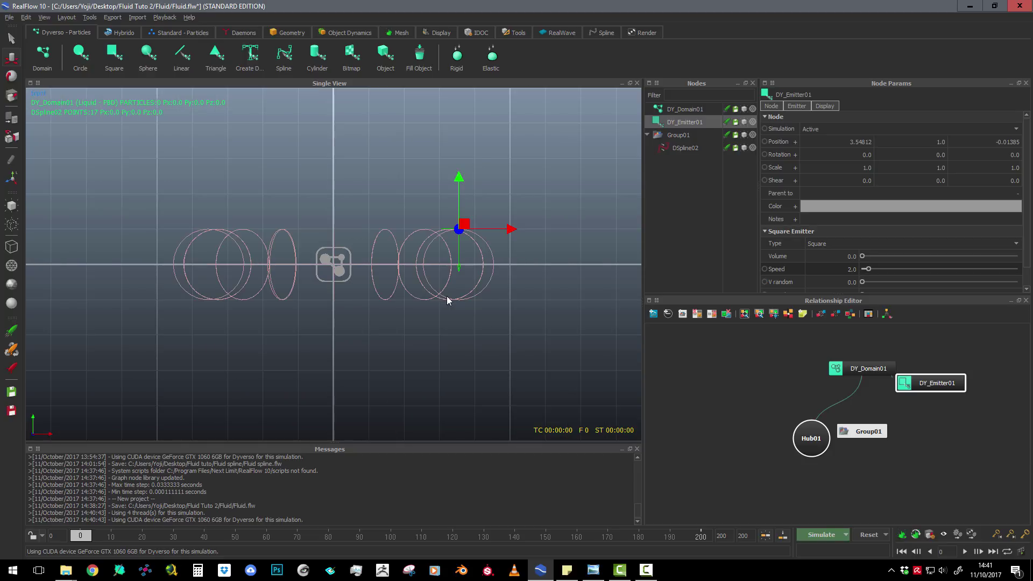
key("3")
left_click_drag(343, 204, 345, 259)
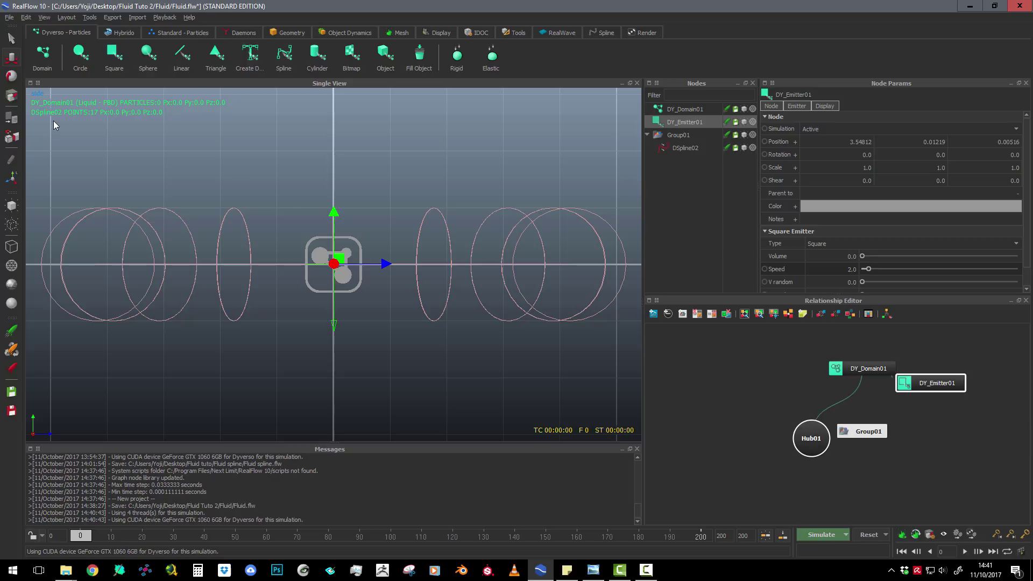
Rotate the square emitter about -90° around the X axis so that it emits along the ring spline's path.
left_click(10, 77)
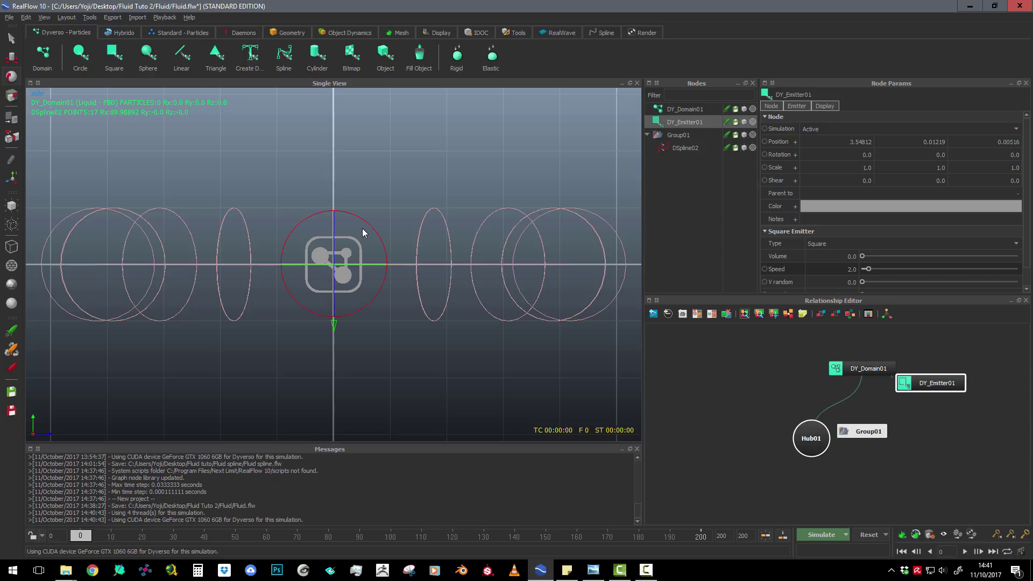
left_click_drag(363, 217, 279, 209)
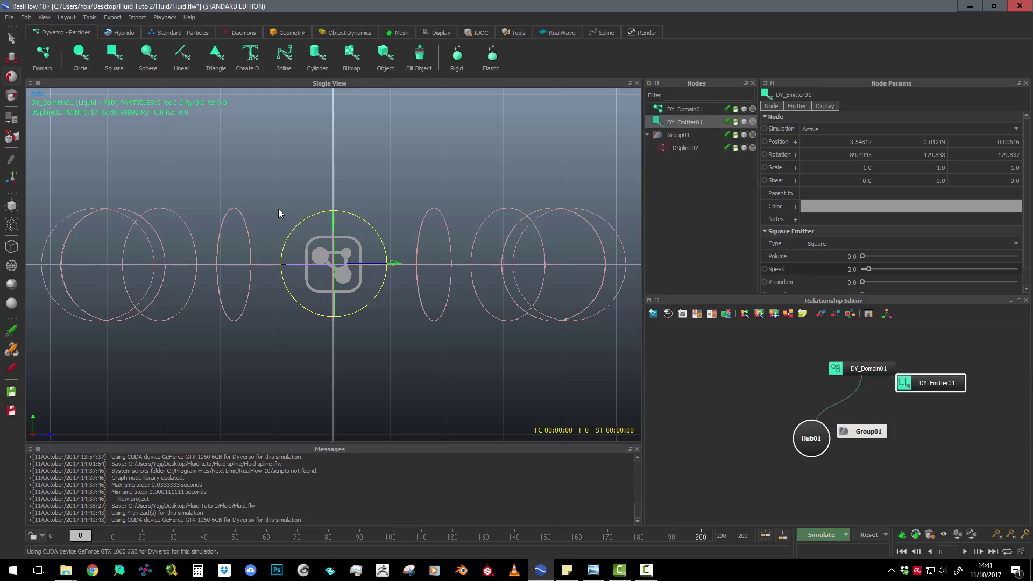
scroll(483, 376, "down", 2)
scroll(482, 378, "down", 2)
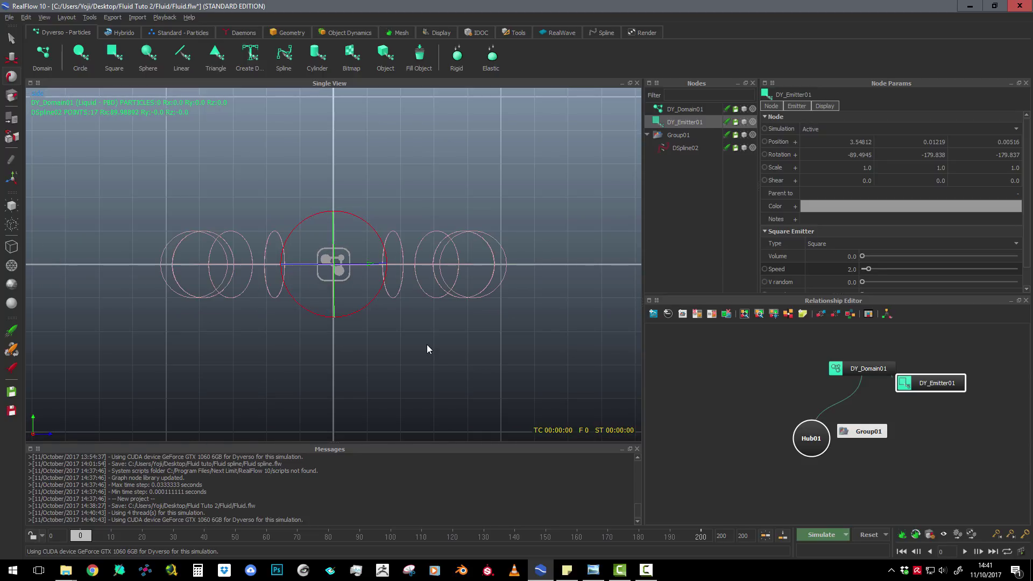
key("4")
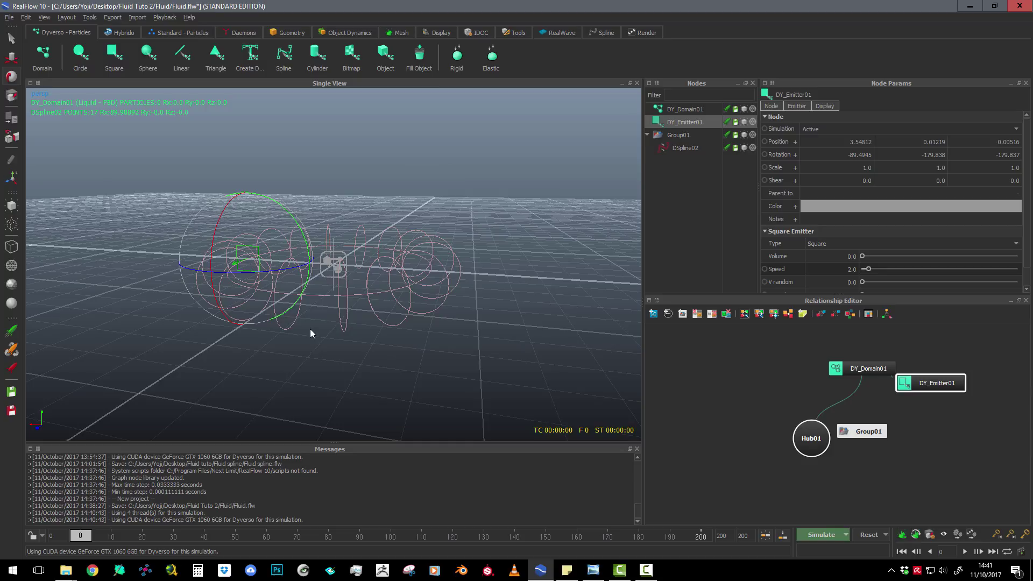
Scale the square emitter down along its Z axis to about 0.22.
left_click_drag(302, 315, 405, 274, "alt")
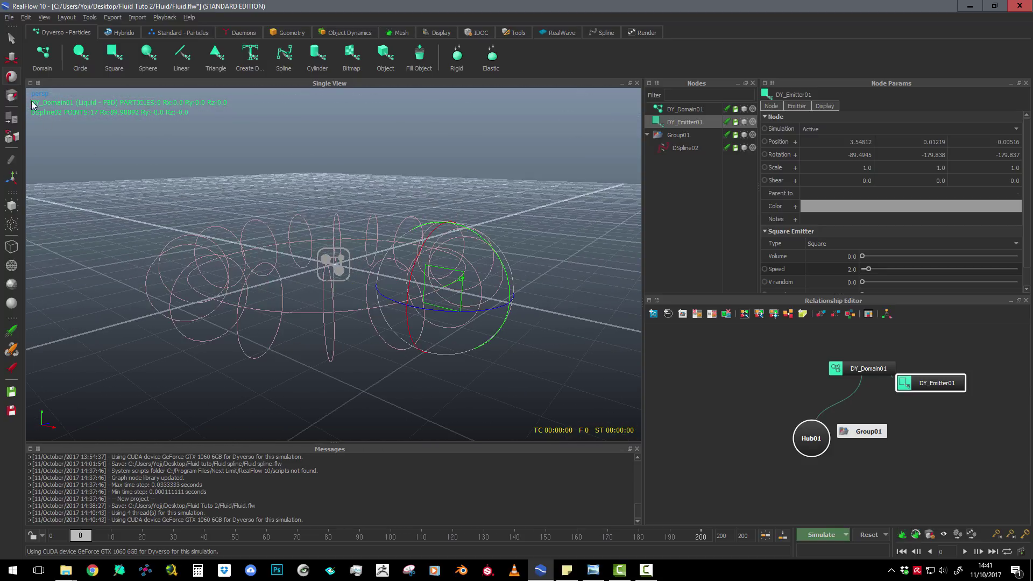
left_click(12, 96)
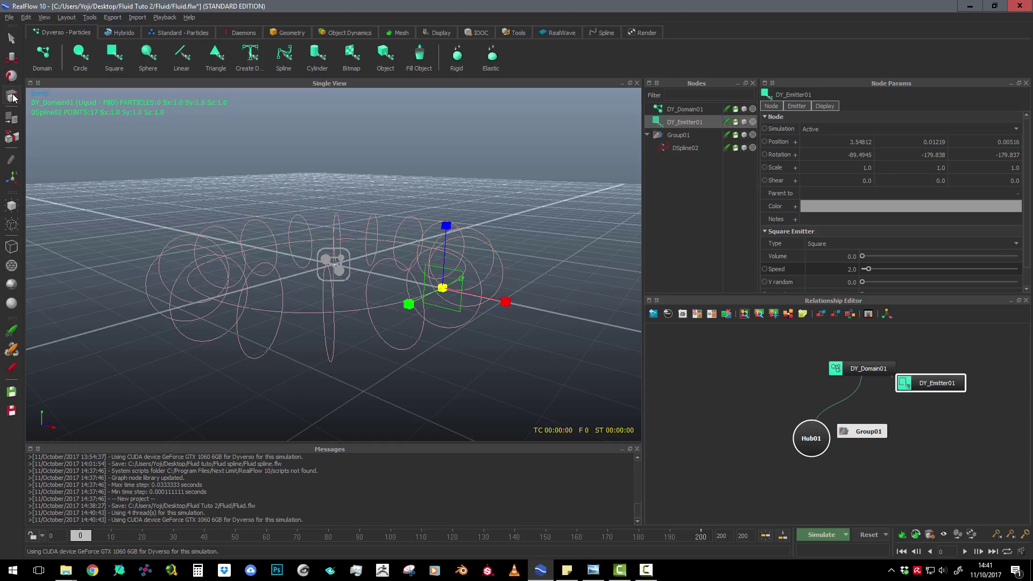
left_click_drag(446, 226, 449, 257)
scroll(480, 319, "up", 5)
scroll(471, 320, "down", 6)
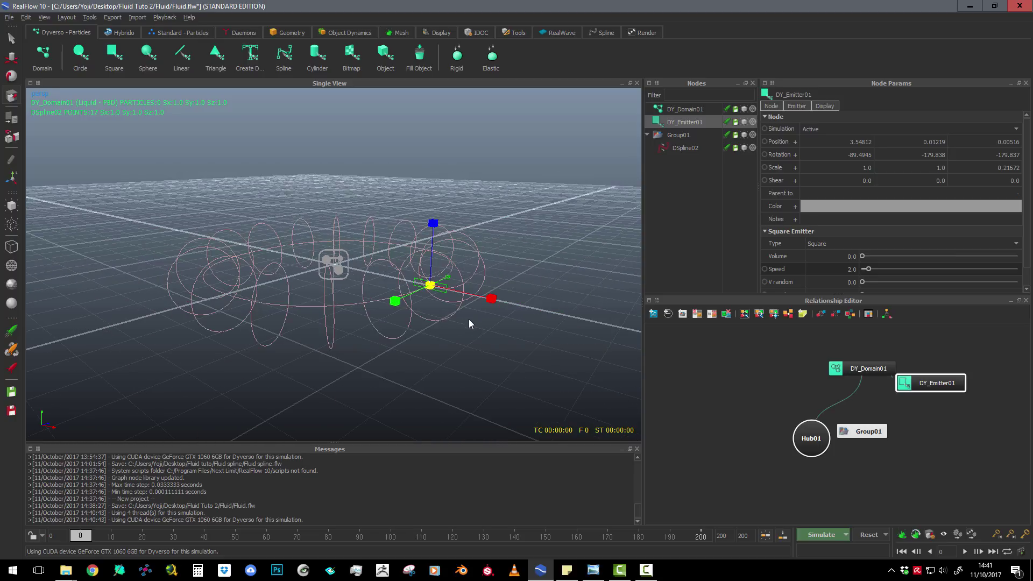
Run a test simulation of the rotated and scaled emitter to about frame 147, and stop it.
left_click(822, 535)
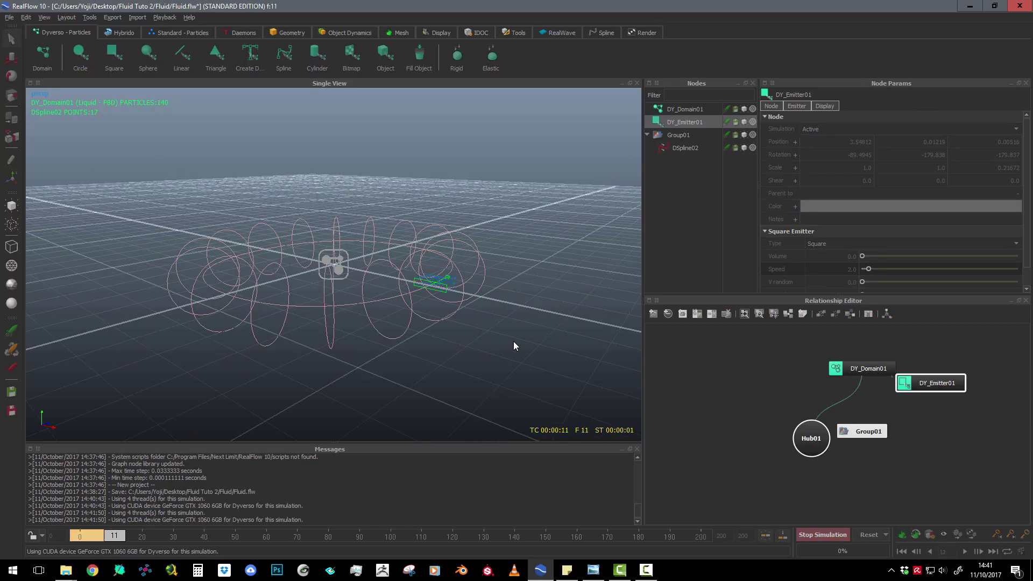
left_click_drag(514, 341, 473, 365, "alt")
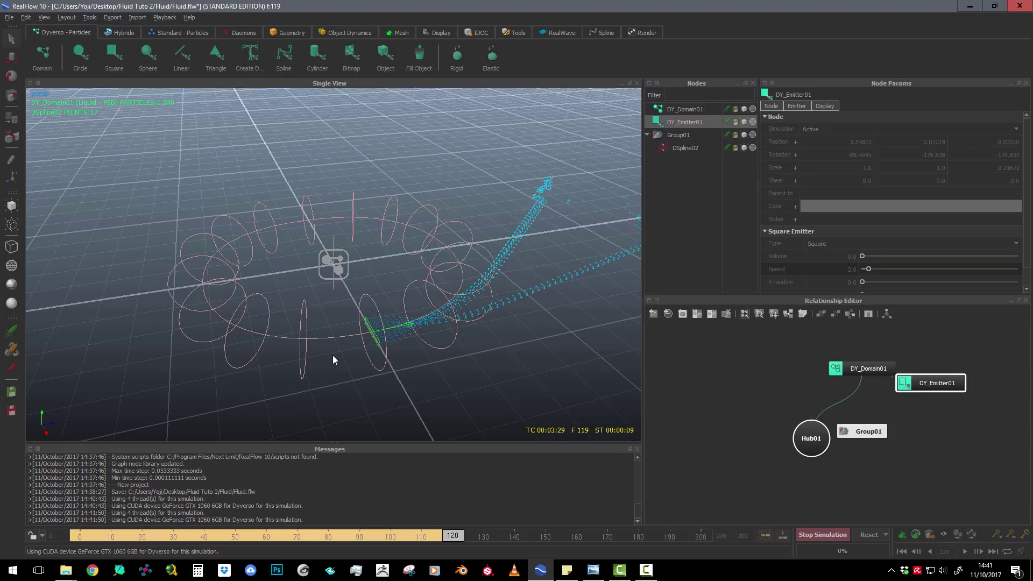
left_click(822, 535)
Set the ring spline daemon's vortex strength to 1.1.
right_click(435, 291)
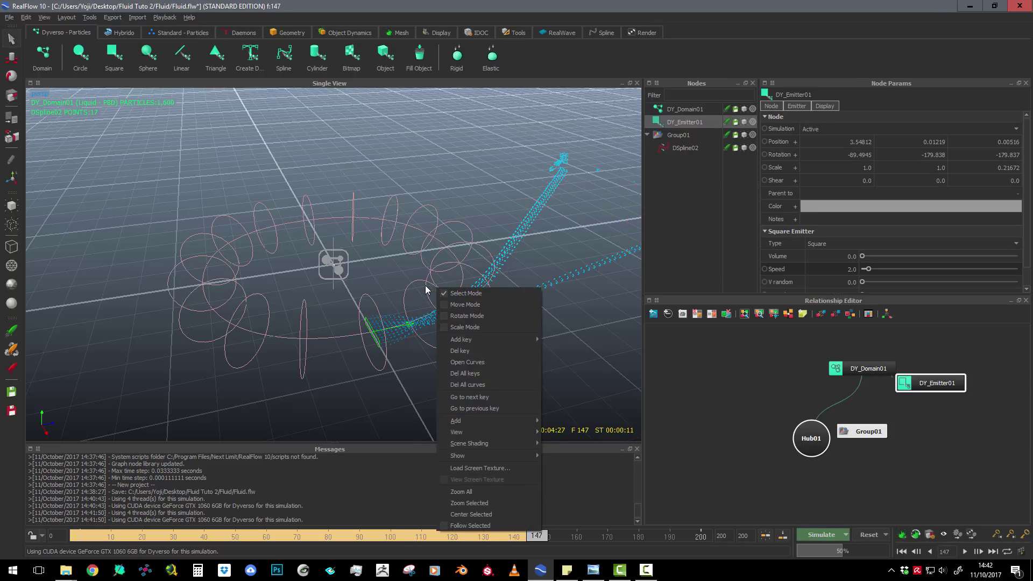
left_click(431, 285)
left_click(429, 285)
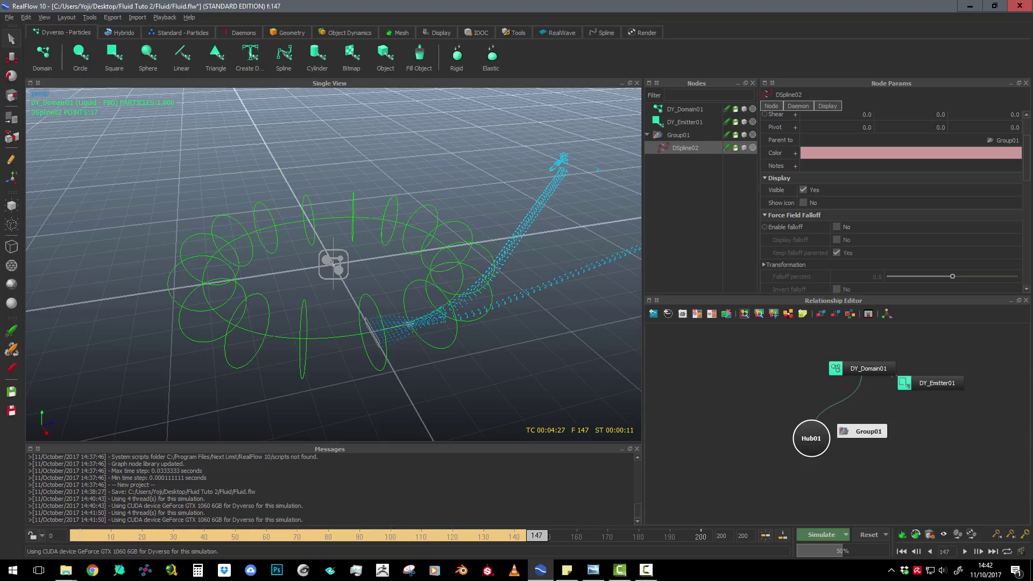
key("alt+Tab")
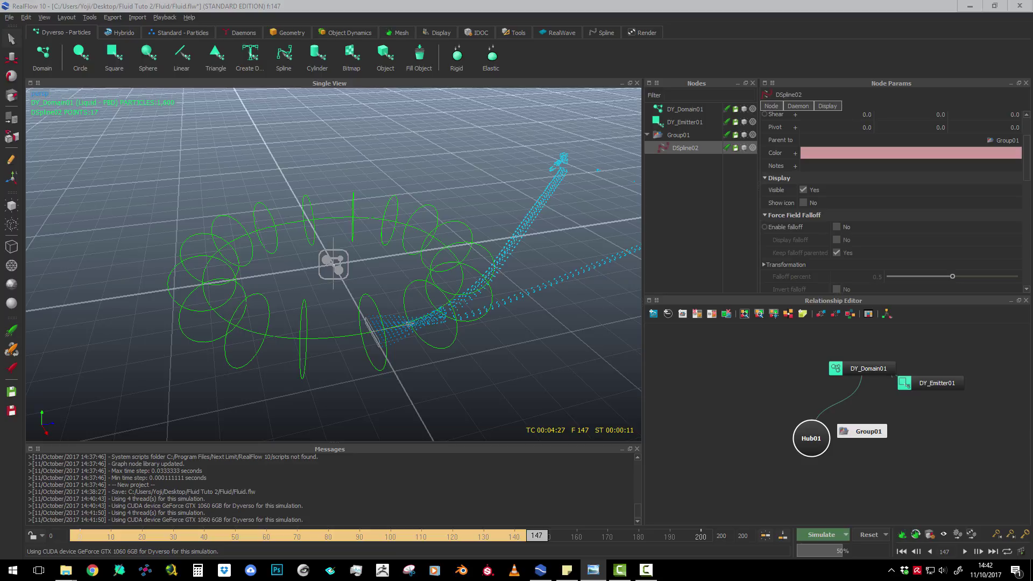
scroll(848, 213, "down", 3)
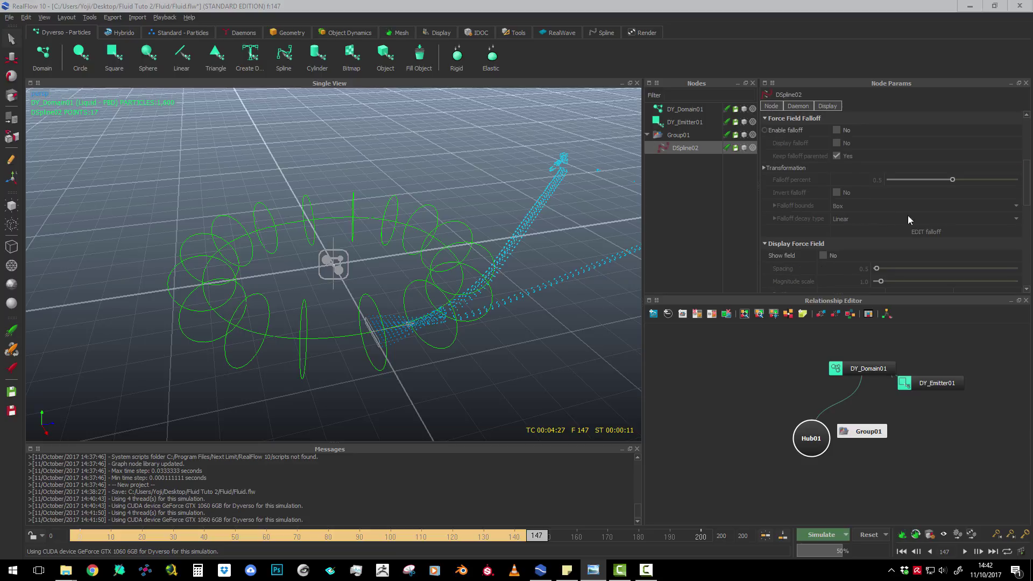
scroll(945, 233, "up", 2)
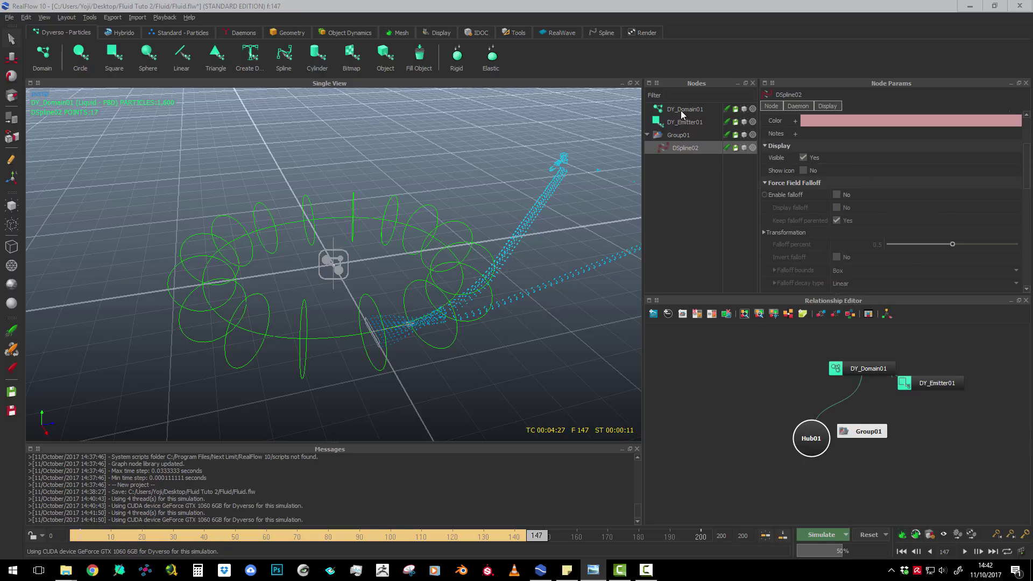
left_click(690, 148)
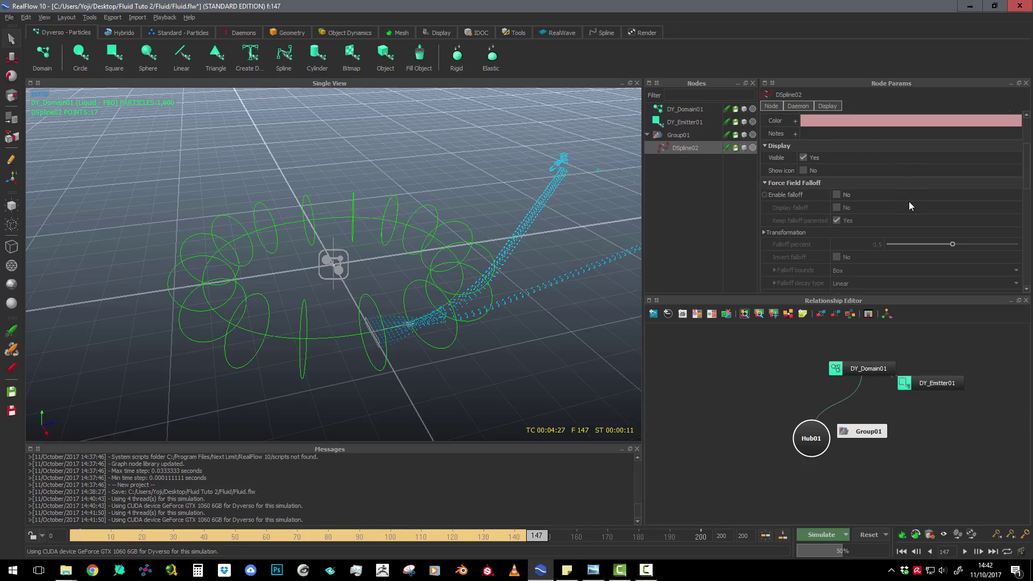
scroll(909, 203, "down", 5)
scroll(909, 206, "down", 2)
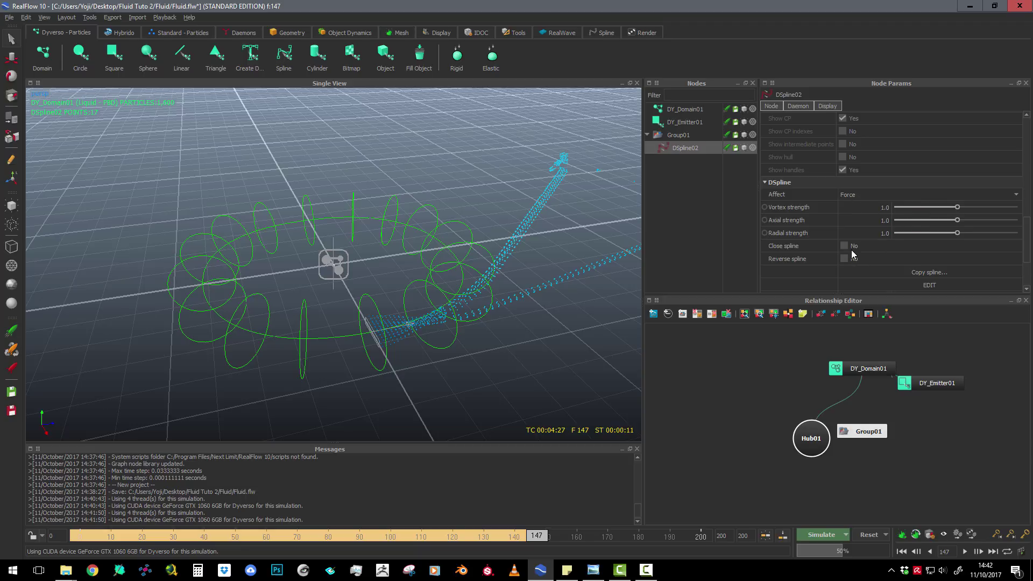
double_click(877, 208)
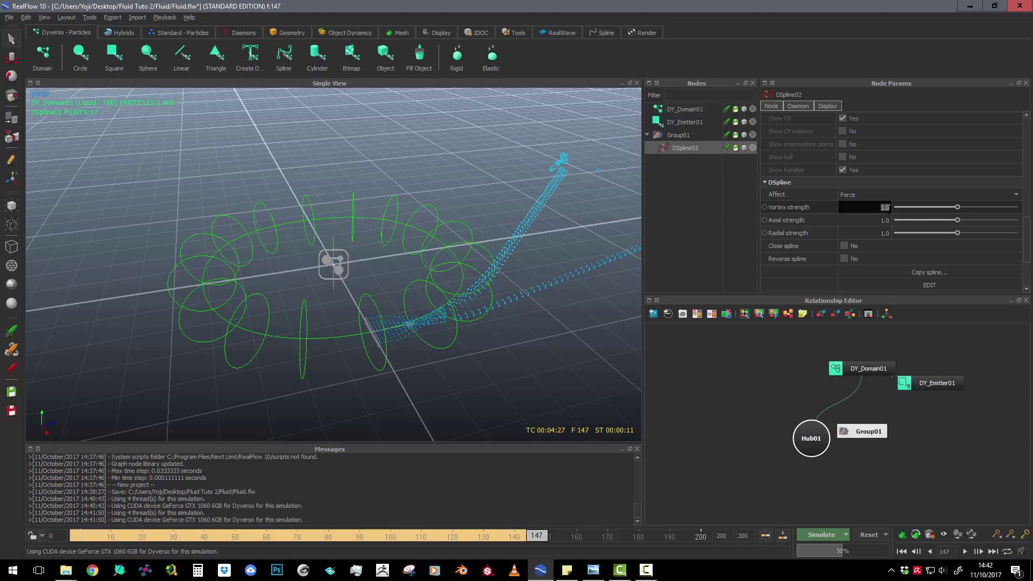
type("1.")
Set the ring spline daemon's axial strength to 1.4 and its radial strength to 6.
double_click(876, 220)
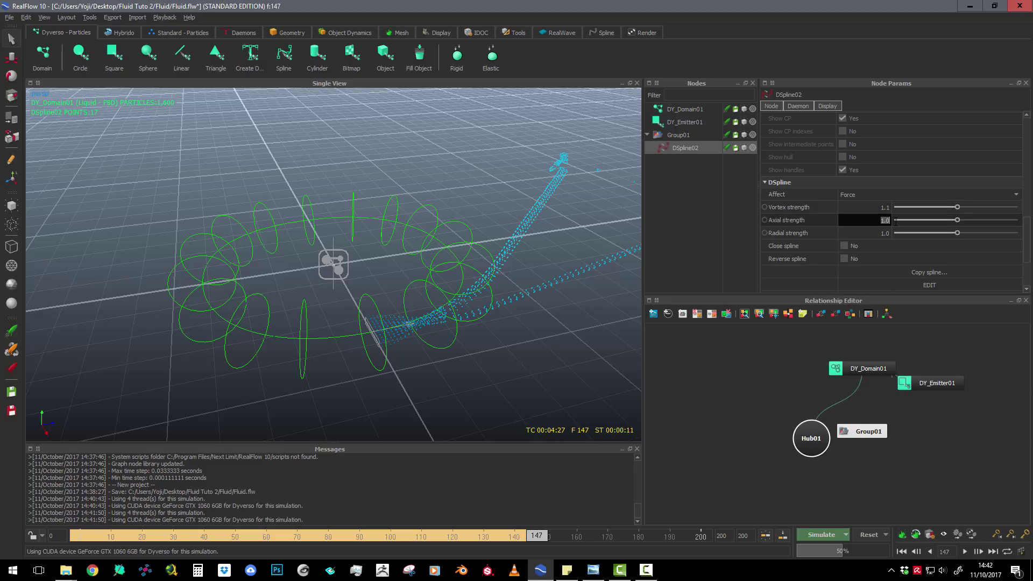
type("1.4")
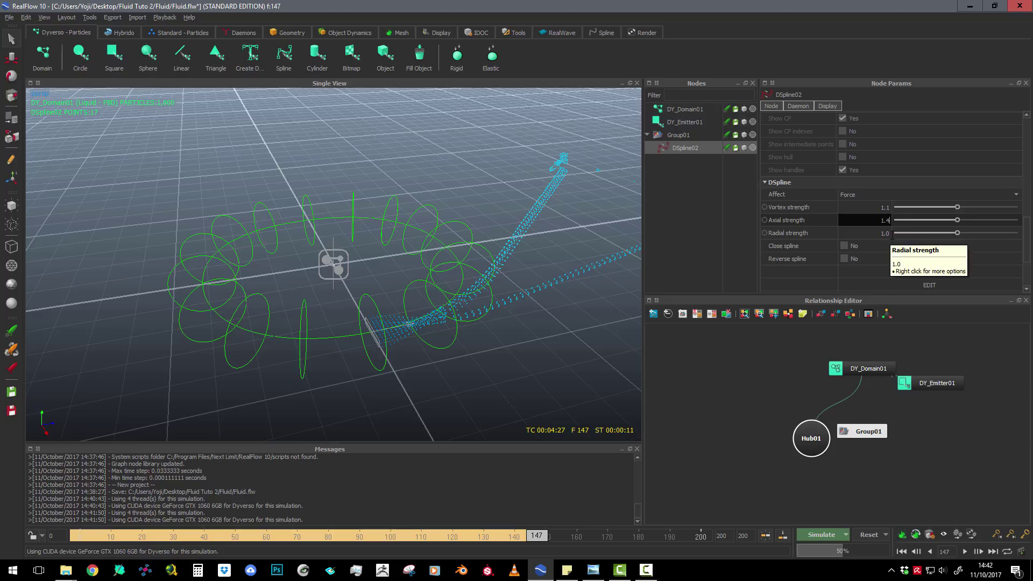
double_click(889, 233)
type("6")
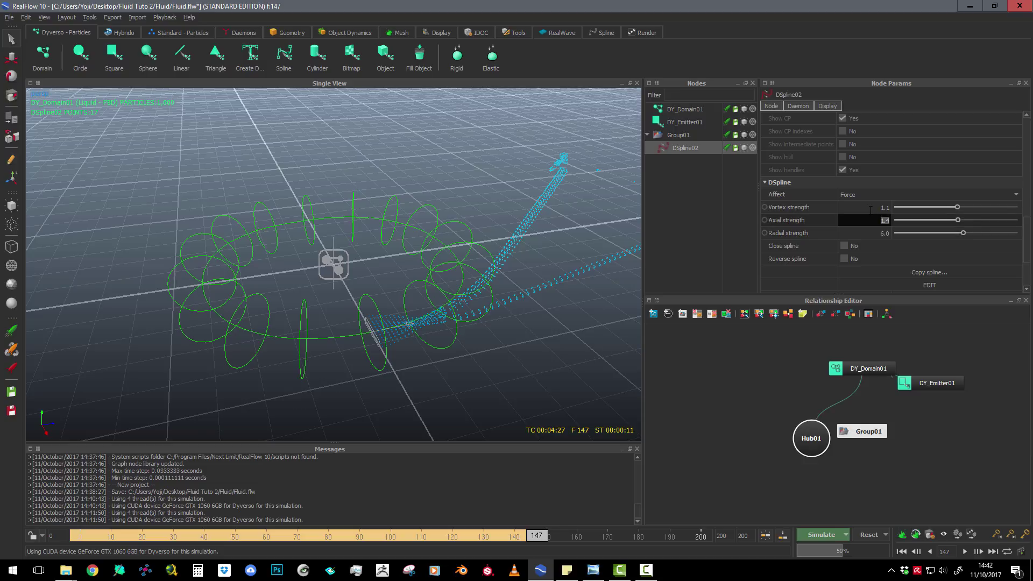
left_click(894, 180)
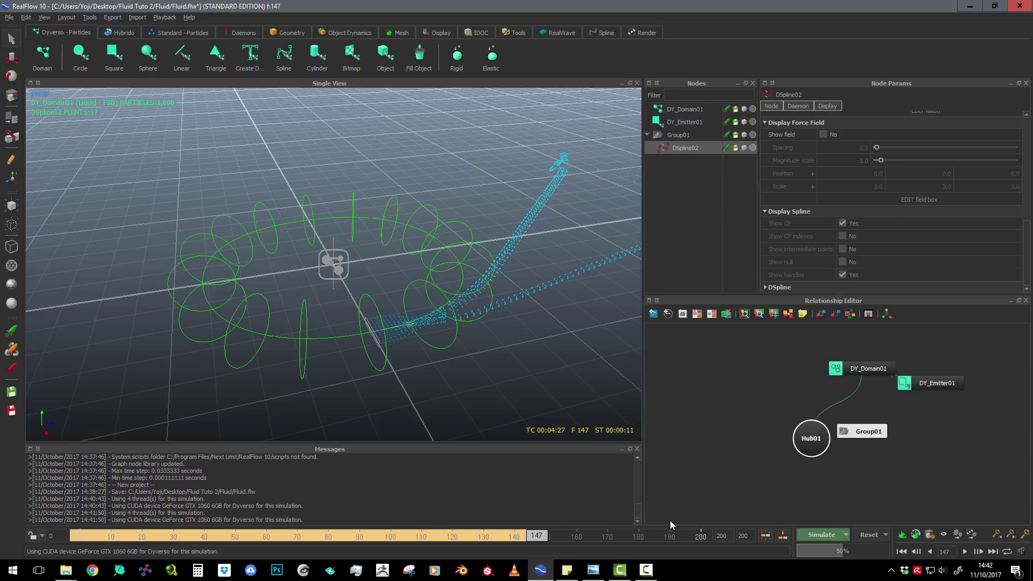
Reset all simulation data and simulate the fluid with the new spline strengths through frame 200.
left_click(863, 537)
key("Return")
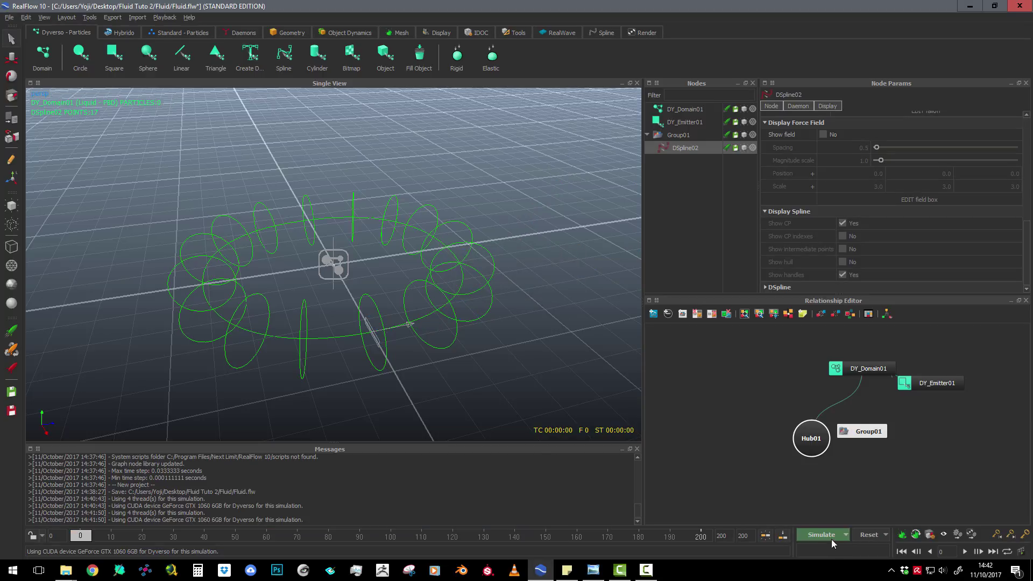
left_click(821, 534)
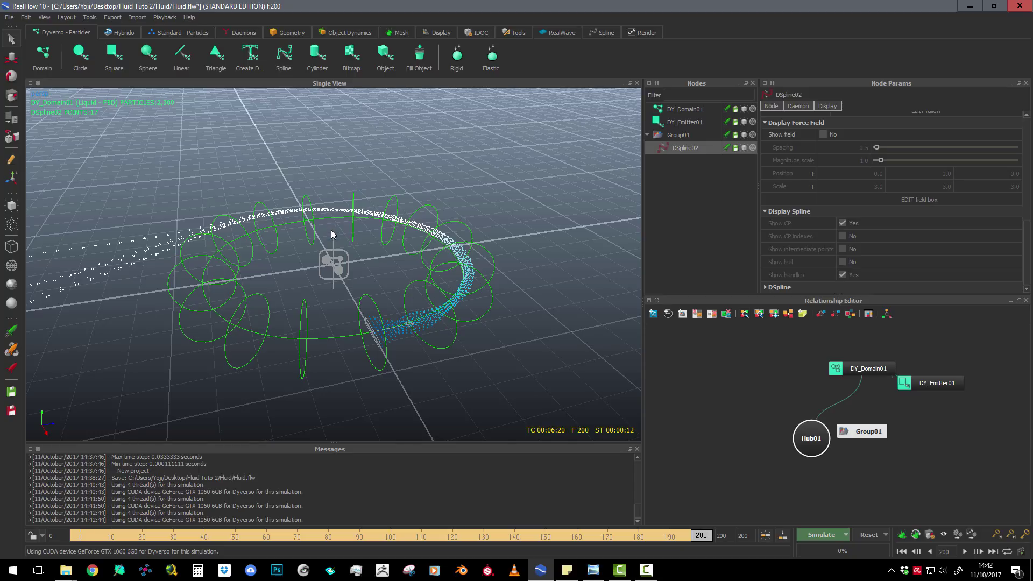
left_click_drag(331, 231, 331, 231, "alt")
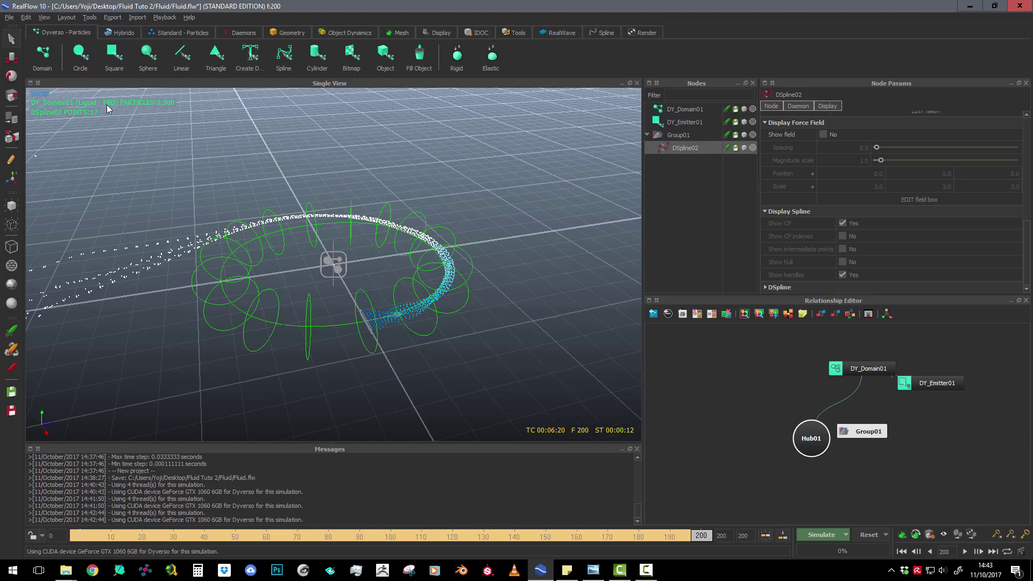
Add a Drag Force daemon to the scene and reset all simulation data.
left_click(244, 33)
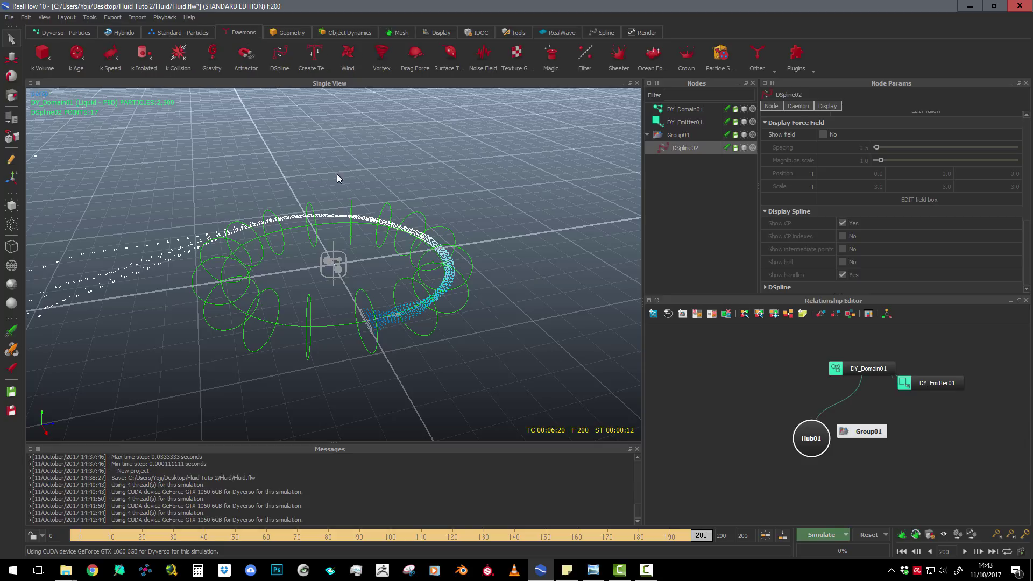
left_click(412, 58)
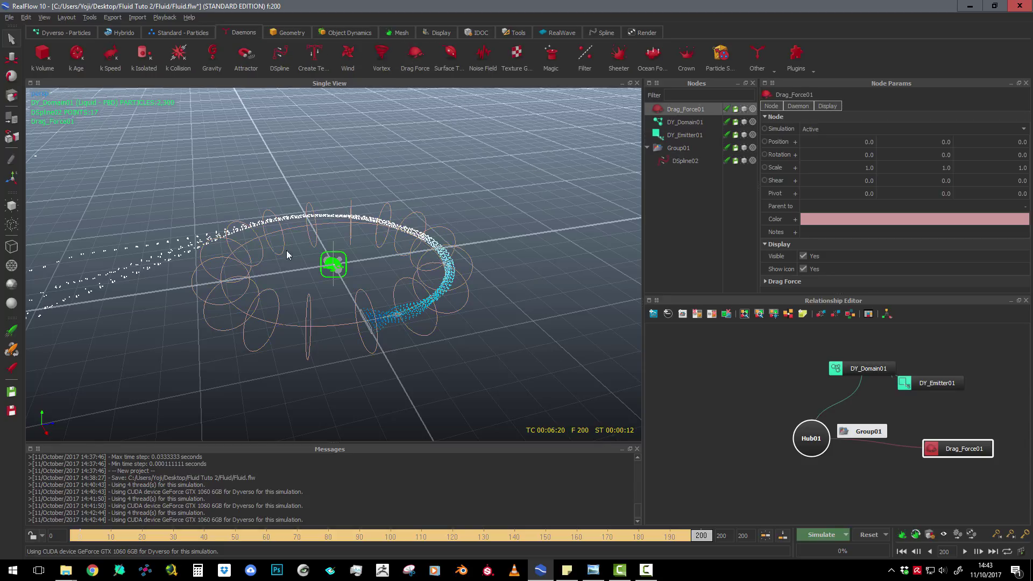
scroll(339, 264, "up", 5)
scroll(339, 263, "down", 5)
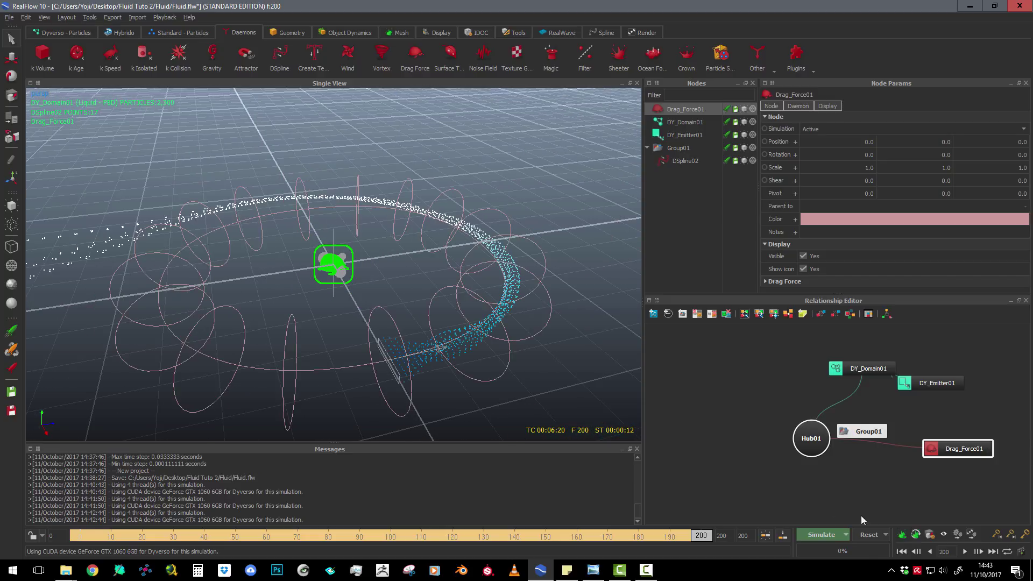
left_click(870, 536)
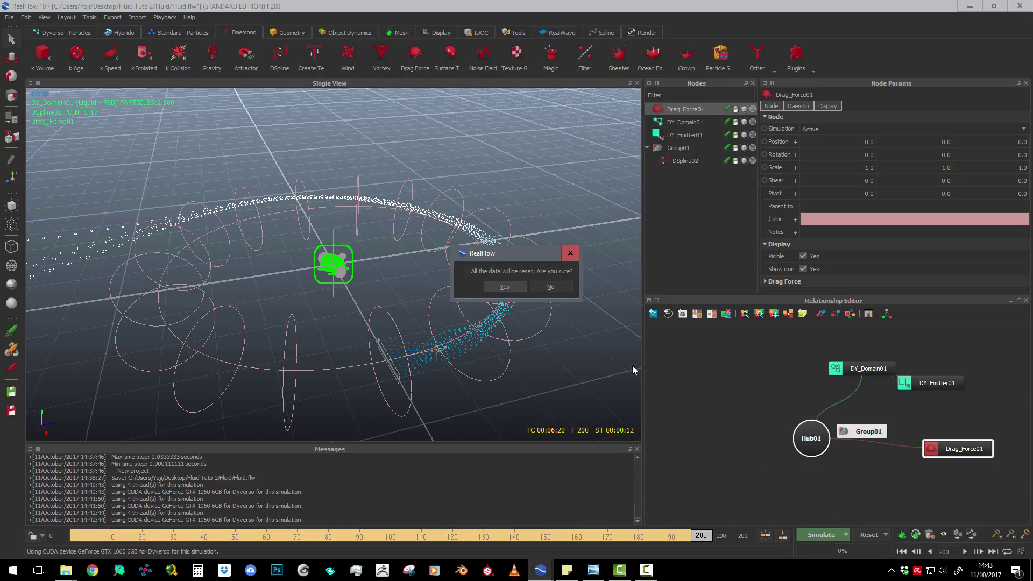
left_click(504, 287)
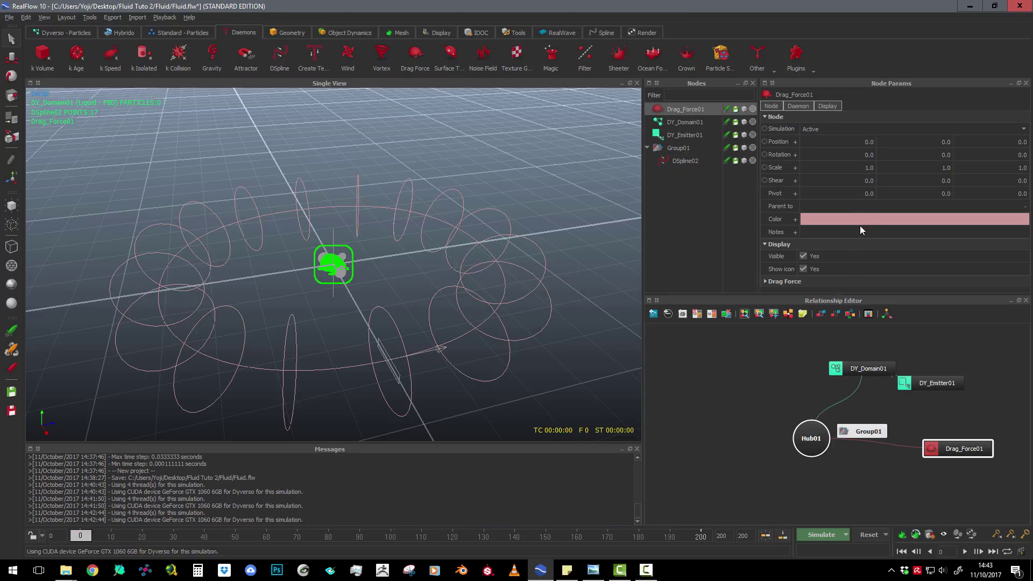
Examine the Drag Force daemon's force settings, especially its drag strength, and deselect the daemon.
left_click(770, 281)
scroll(865, 261, "down", 2)
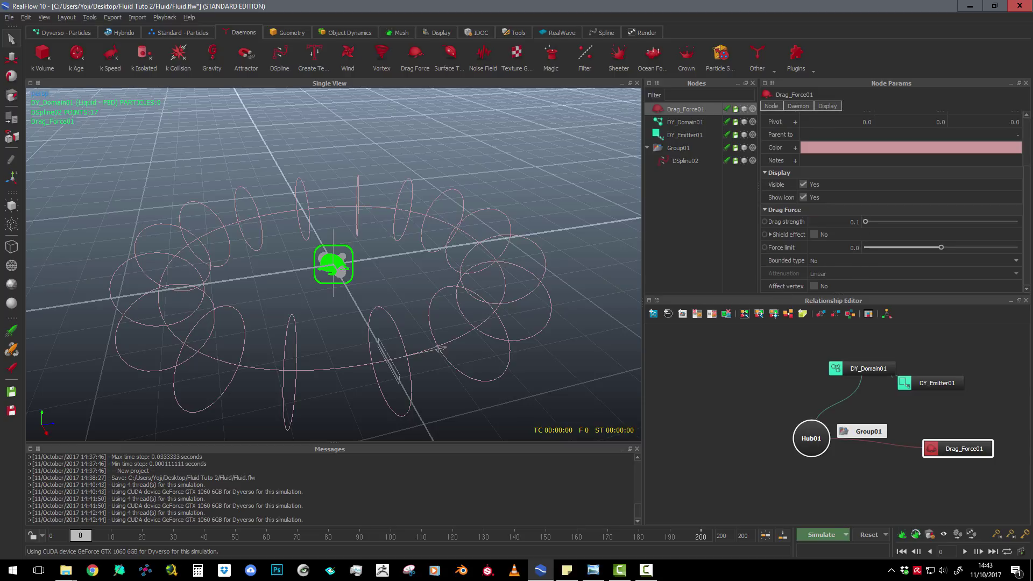
key("alt+Tab")
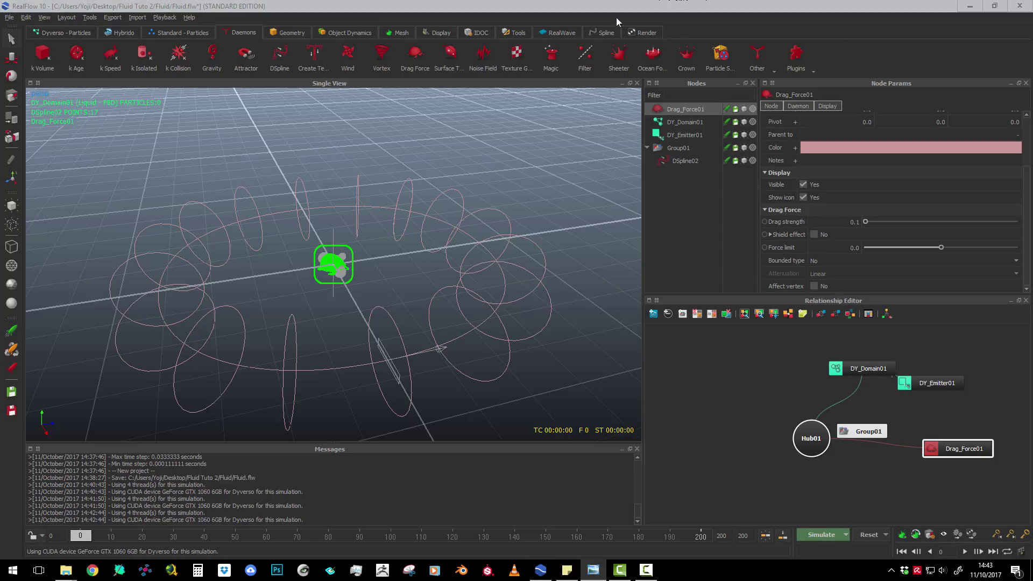
double_click(861, 223)
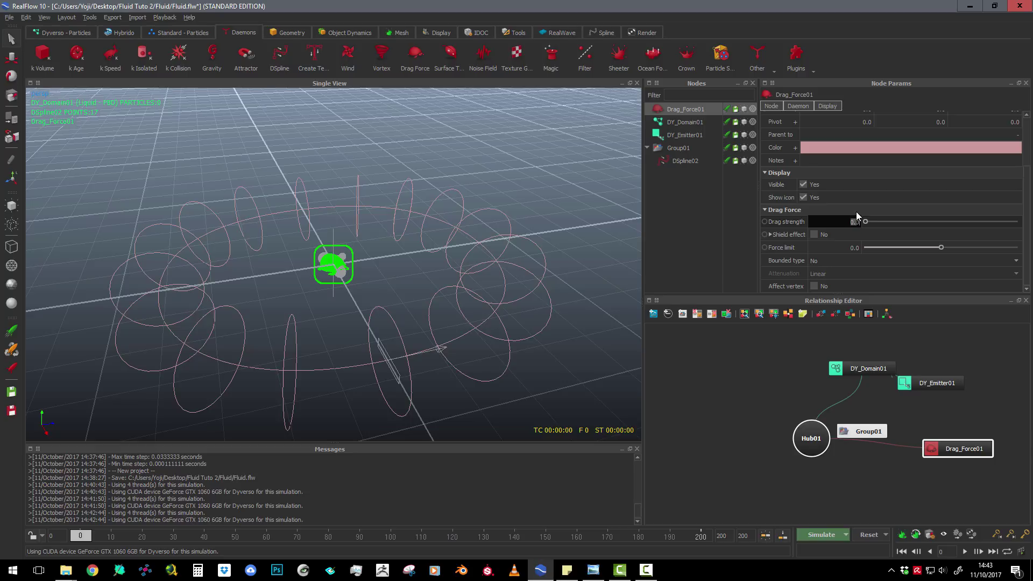
left_click(741, 227)
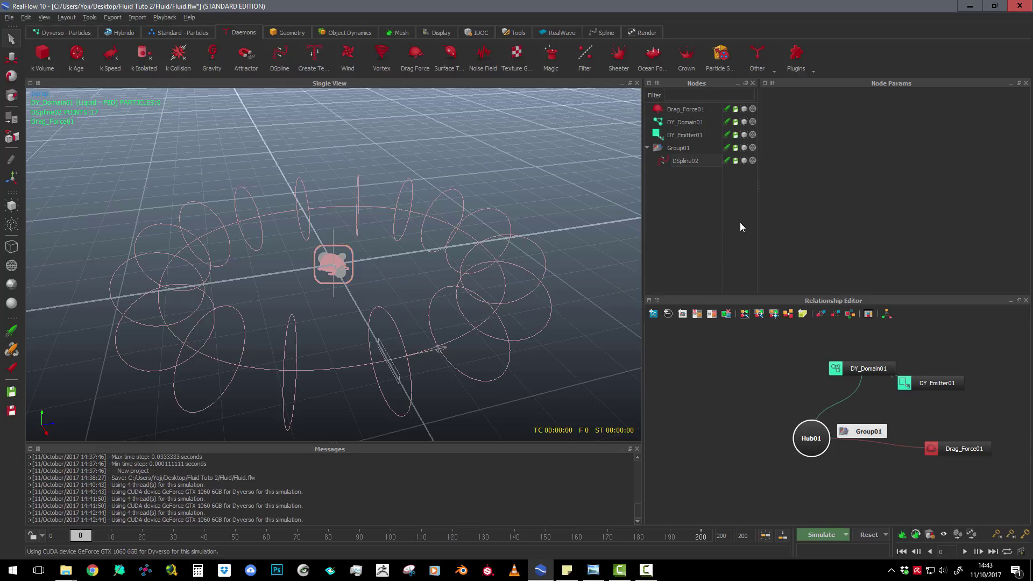
Select the Drag Force daemon and simulate the fluid with its drag through frame 200.
left_click(679, 110)
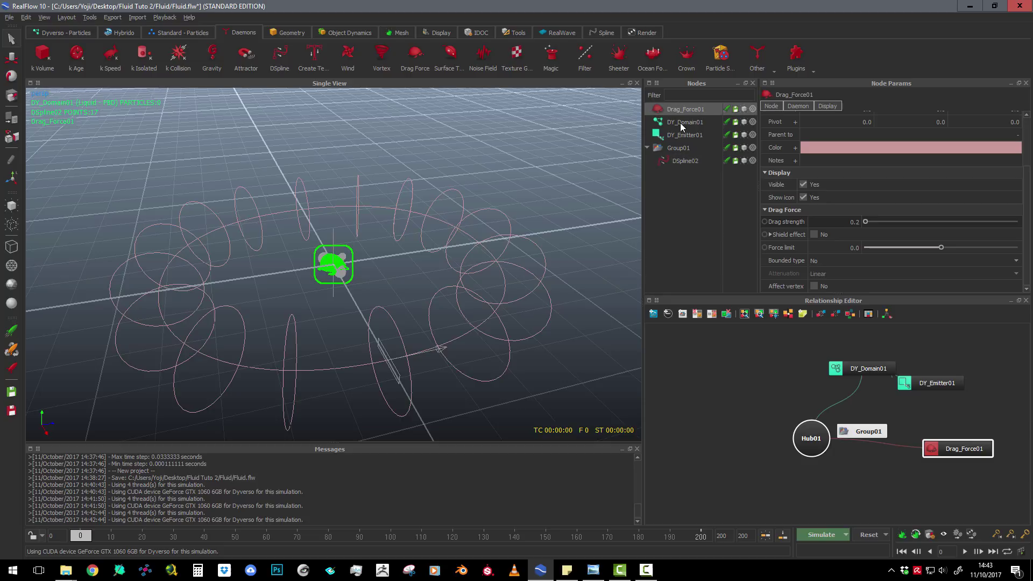
left_click(834, 534)
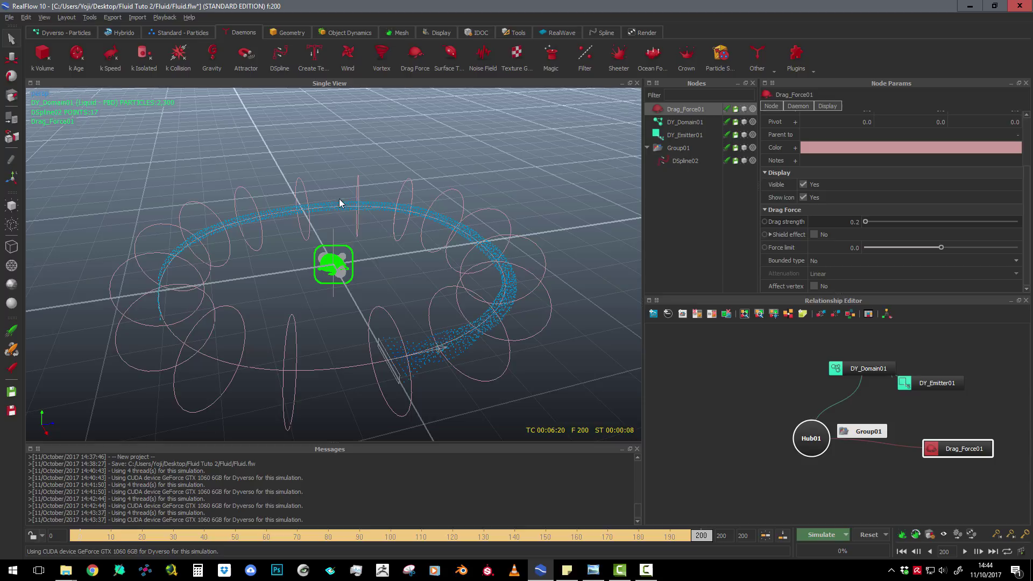
Add a Noise Field daemon, reset all simulation data and simulate the fluid through frame 200.
left_click(482, 56)
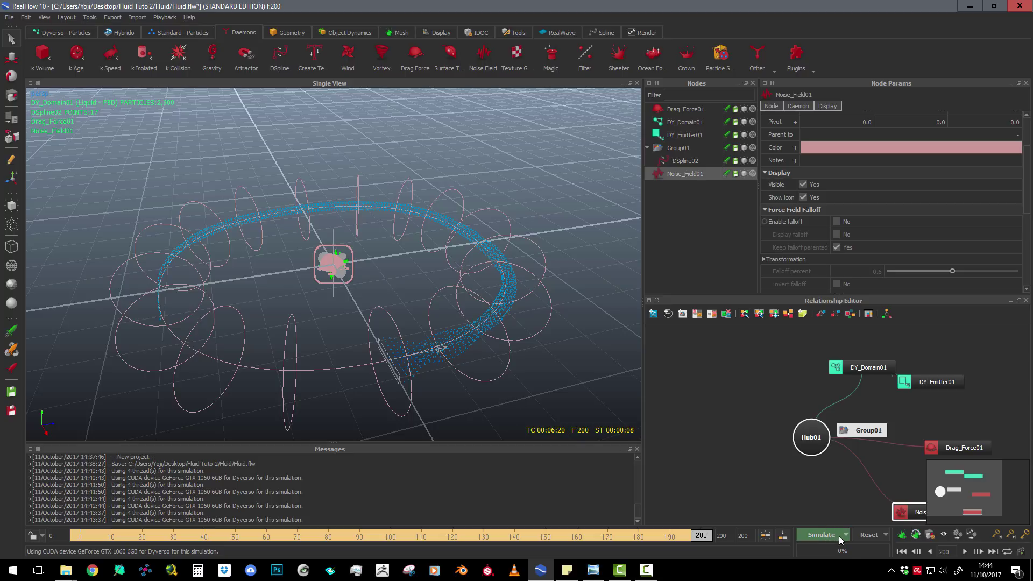
left_click(867, 535)
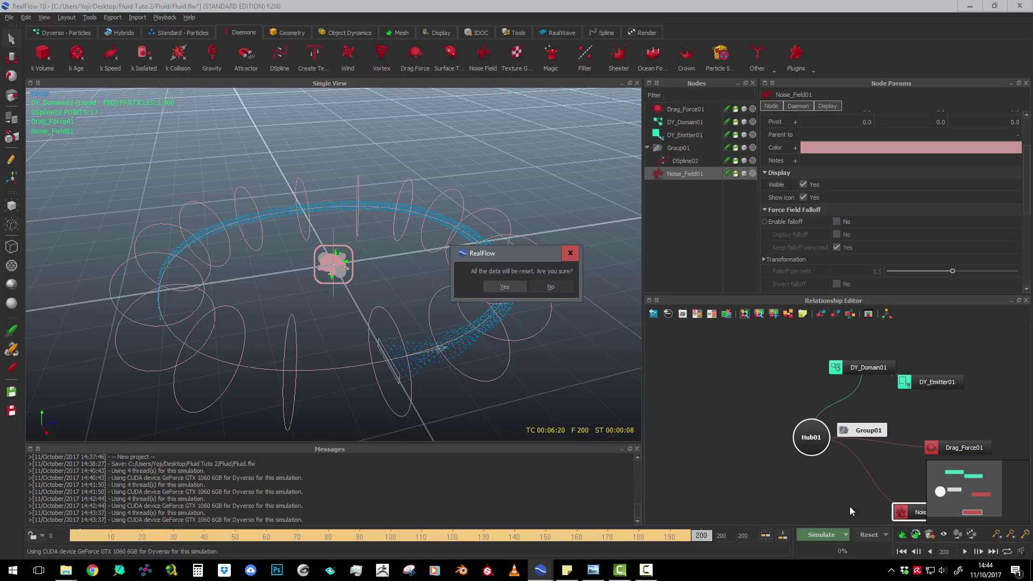
left_click(503, 287)
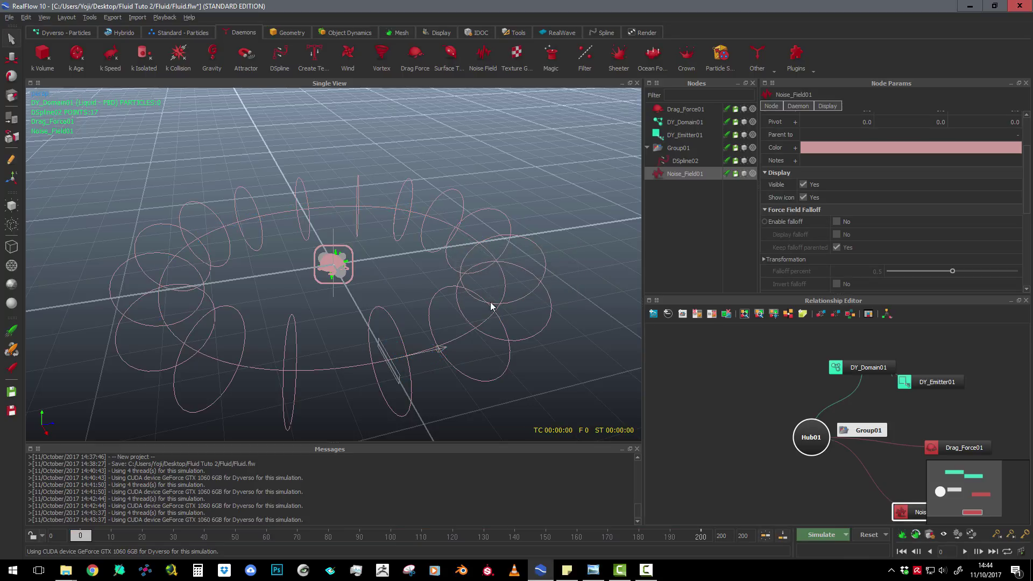
left_click(822, 535)
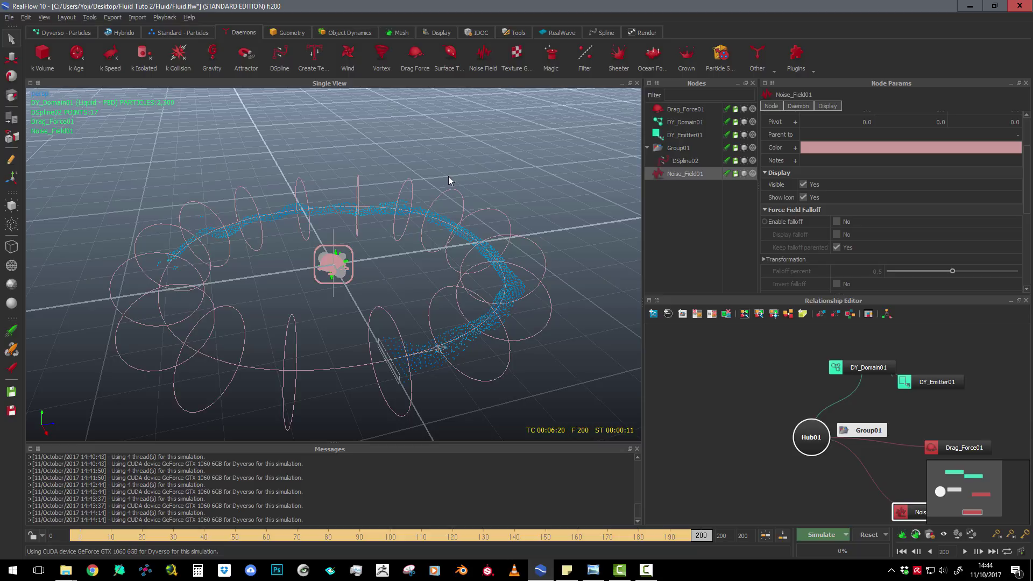
Extend the timeline's end to frame 400 and continue the simulation through that frame.
double_click(726, 536)
type("400")
key("Return")
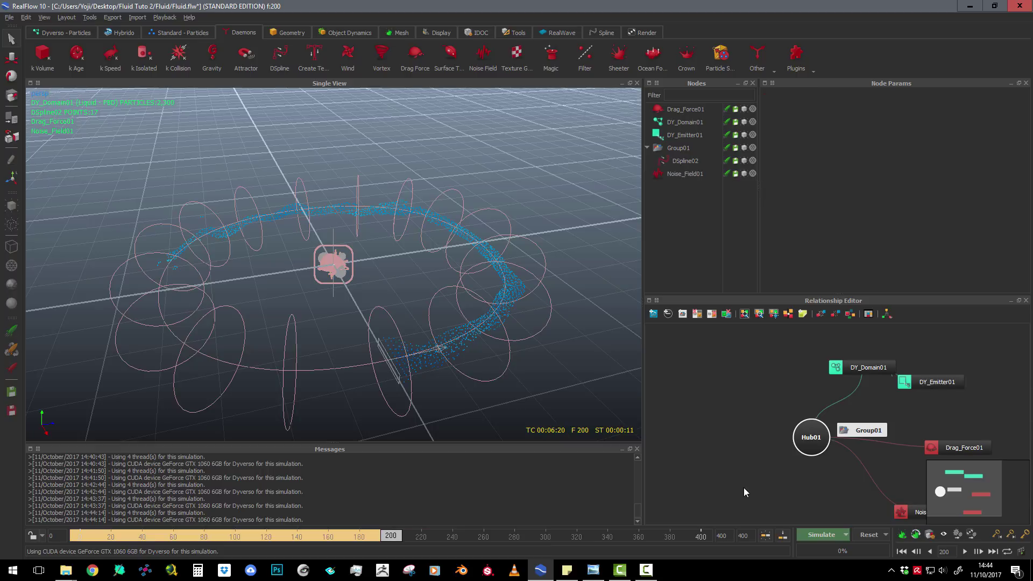
left_click(822, 535)
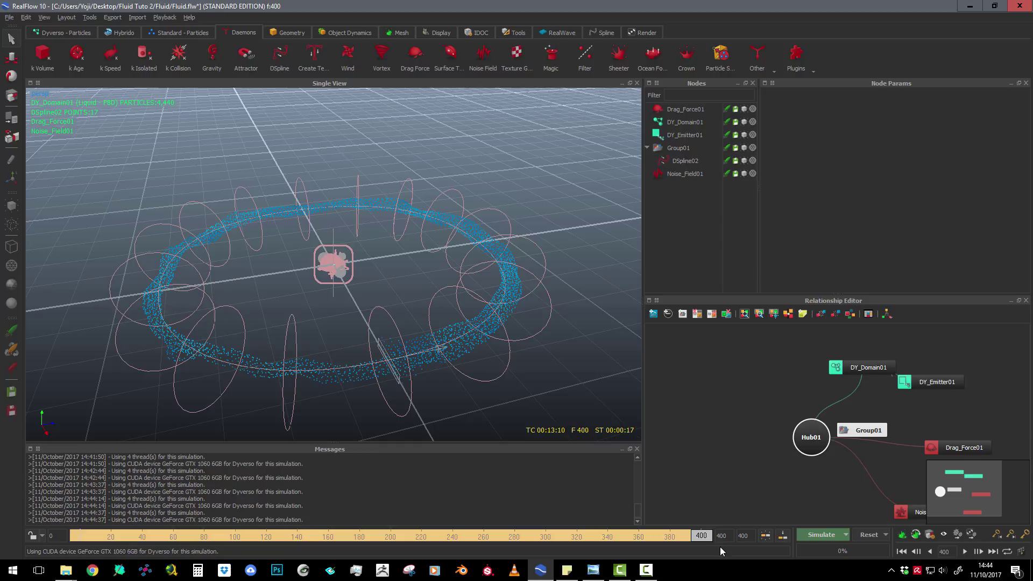
Keyframe the square emitter's speed at 2.0 on frame 180 and at 0.0 on frame 183.
left_click_drag(707, 535, 360, 545)
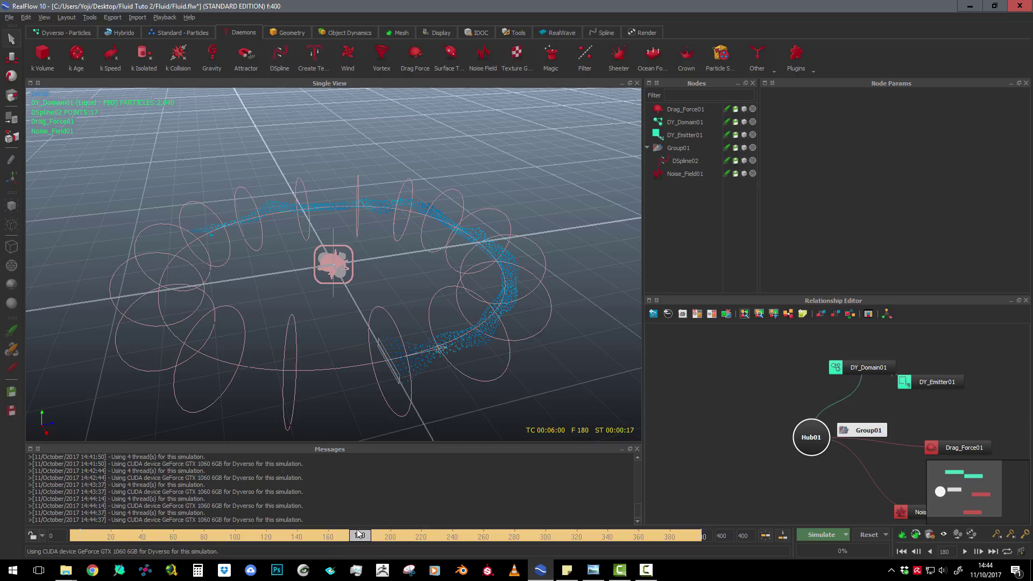
left_click(401, 352)
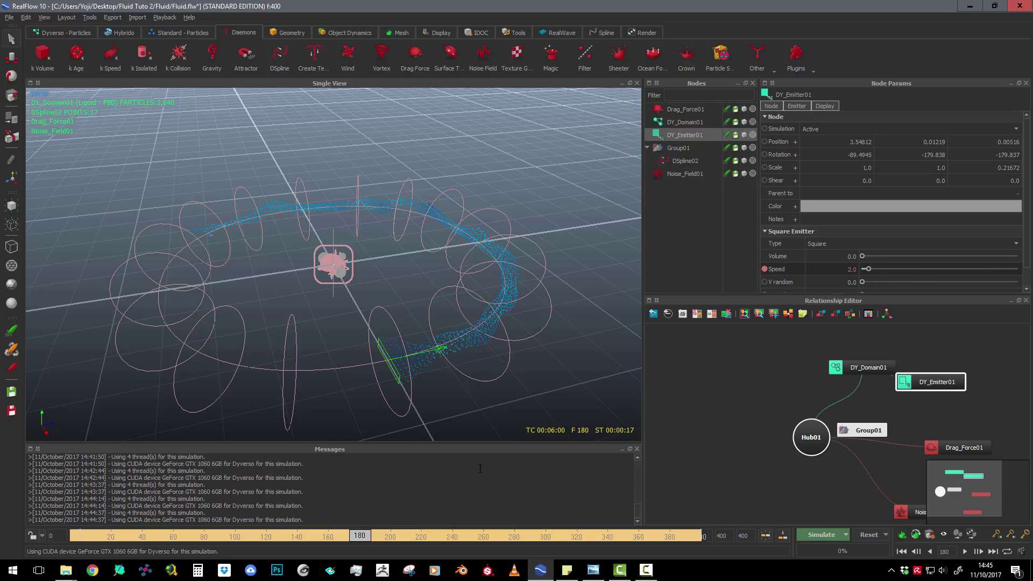
left_click_drag(364, 537, 367, 538)
left_click(764, 269)
Reset all simulation data, simulate the keyframed emission up to frame 329 and return the timeline to frame 0.
key("ctrl+r")
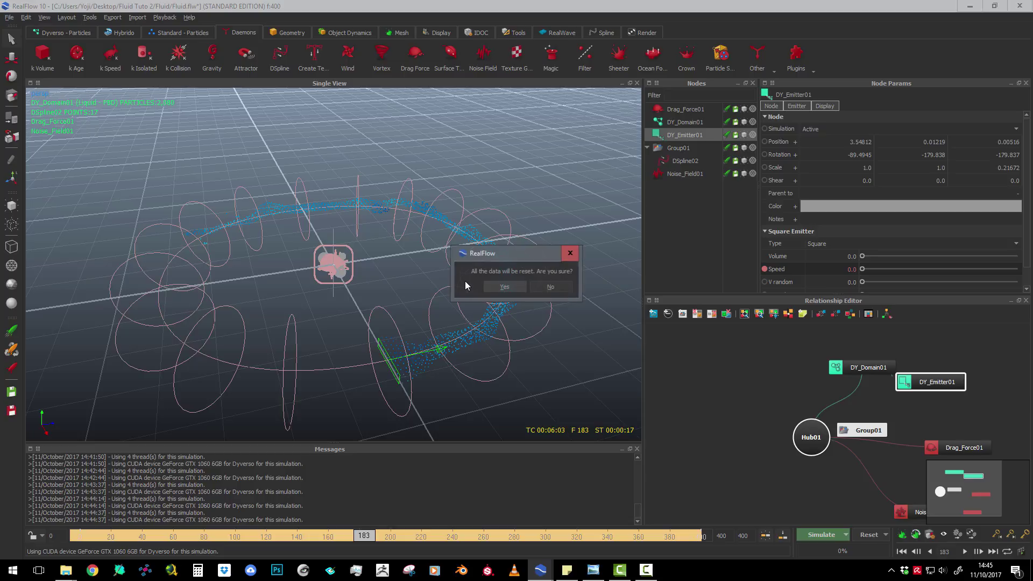
left_click(496, 286)
key("ctrl+a")
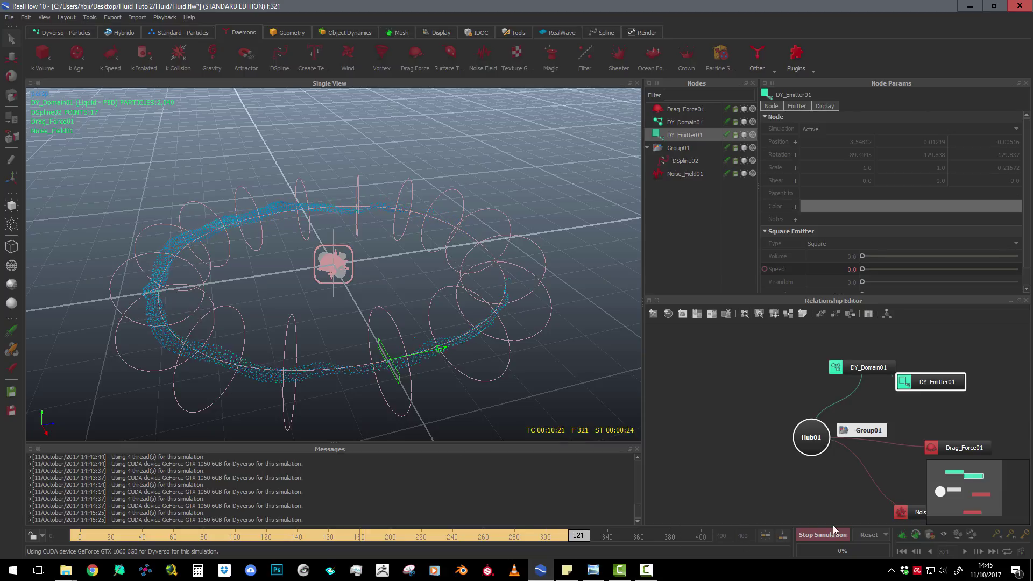
left_click(823, 534)
left_click(583, 536)
left_click_drag(583, 536, 80, 537)
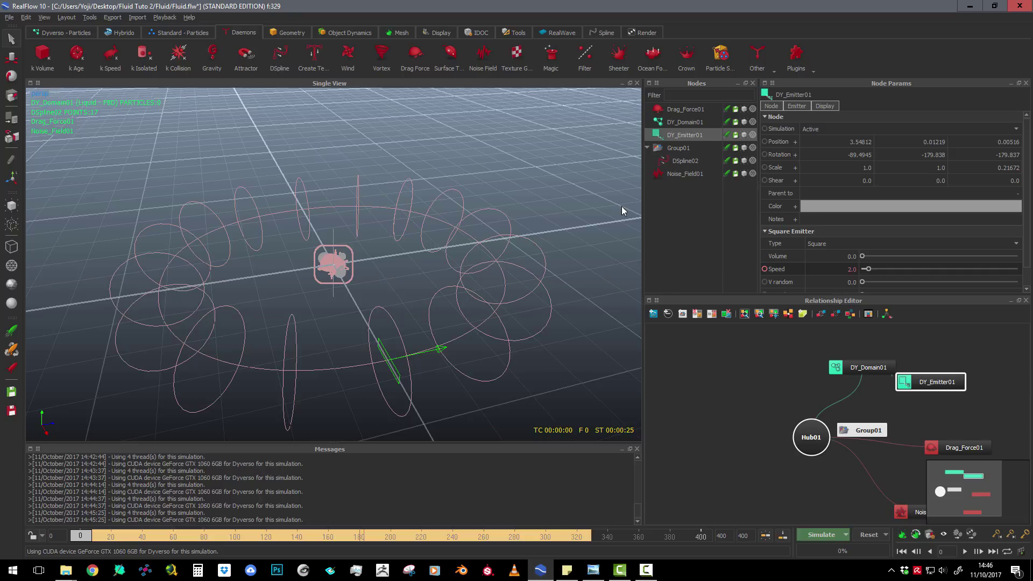
Raise the Dyverso domain's particle resolution to 21.346, reset the data and simulate up to frame 224.
left_click(683, 121)
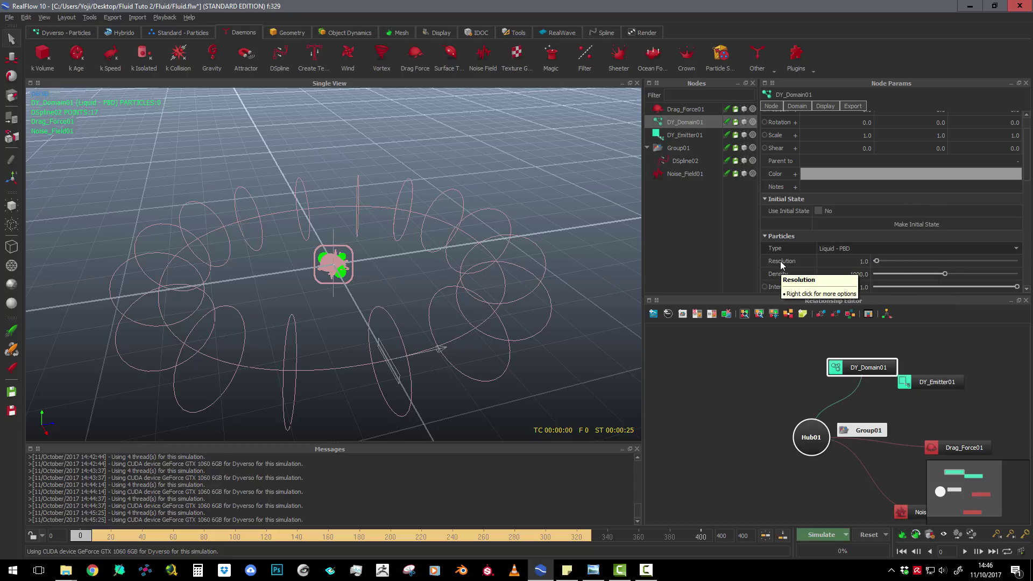
left_click_drag(876, 261, 903, 263)
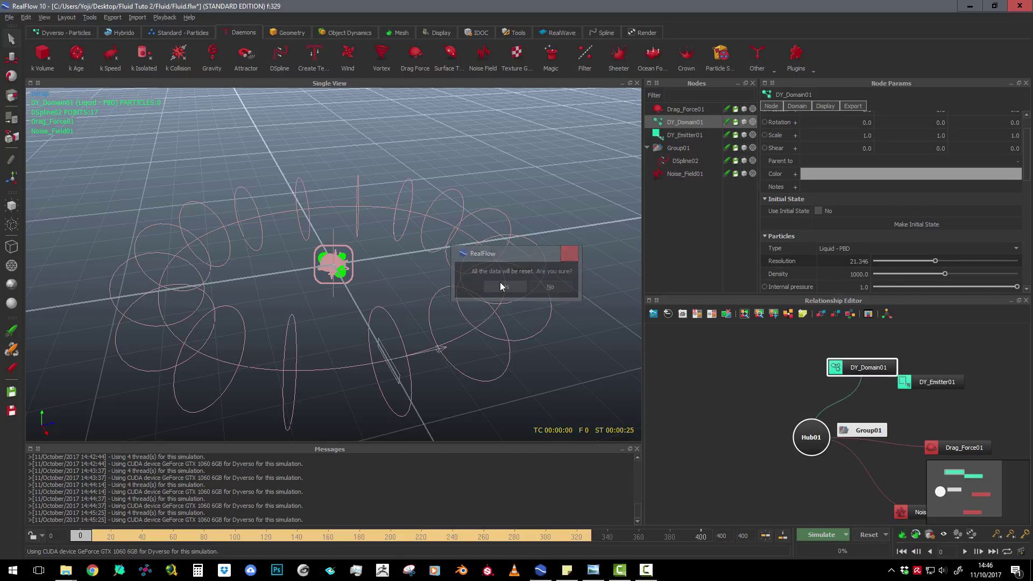
left_click(499, 287)
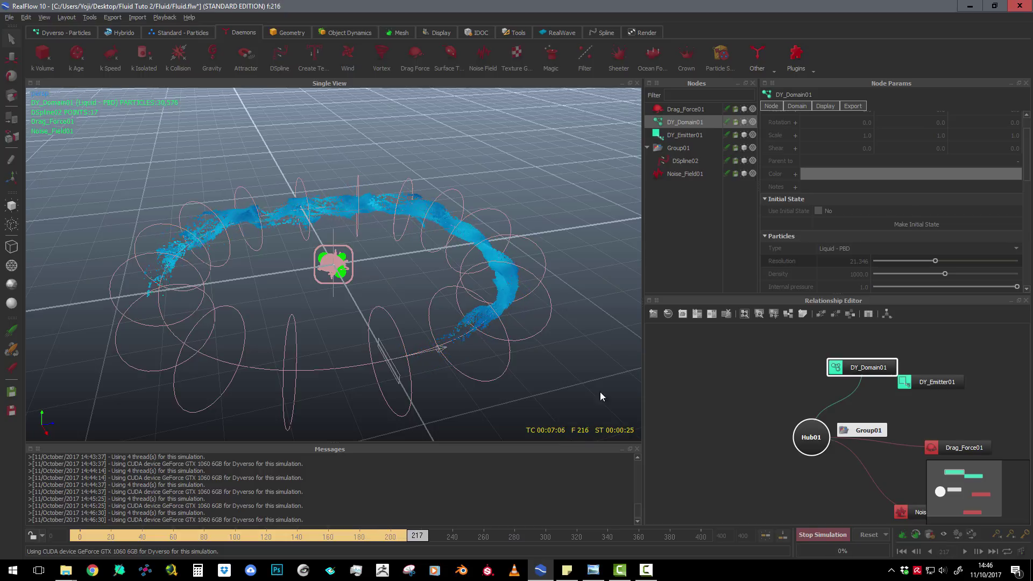
left_click(832, 535)
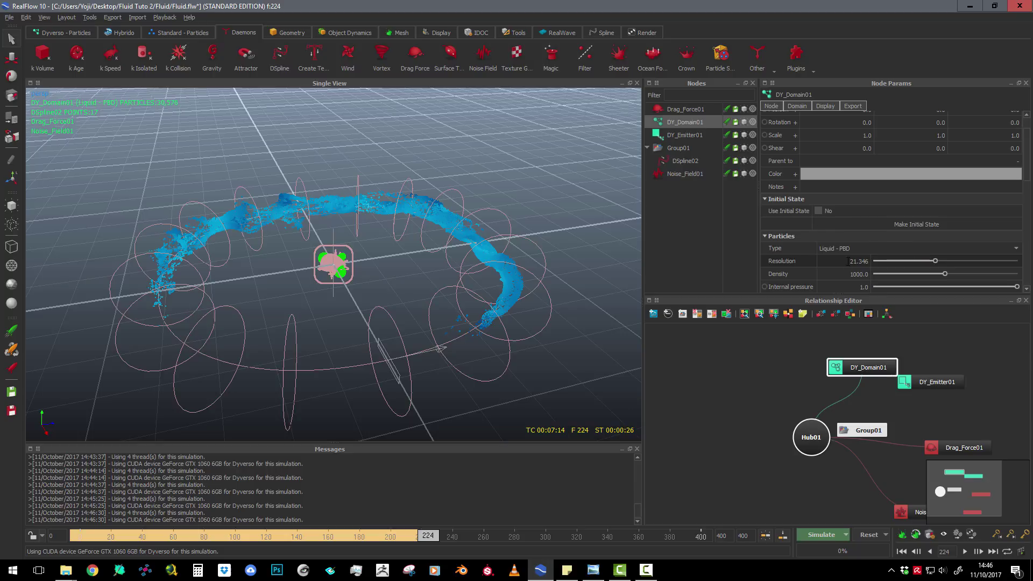
Set the domain's particle resolution to 50, then reset and simulate the fluid through frame 400.
left_click_drag(849, 262, 881, 263)
type("50")
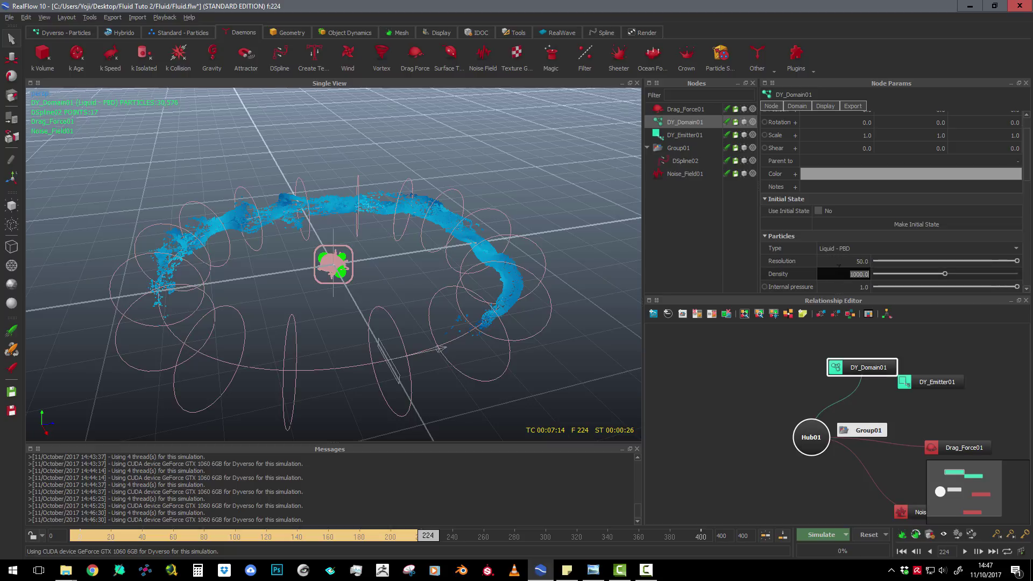
key("Return")
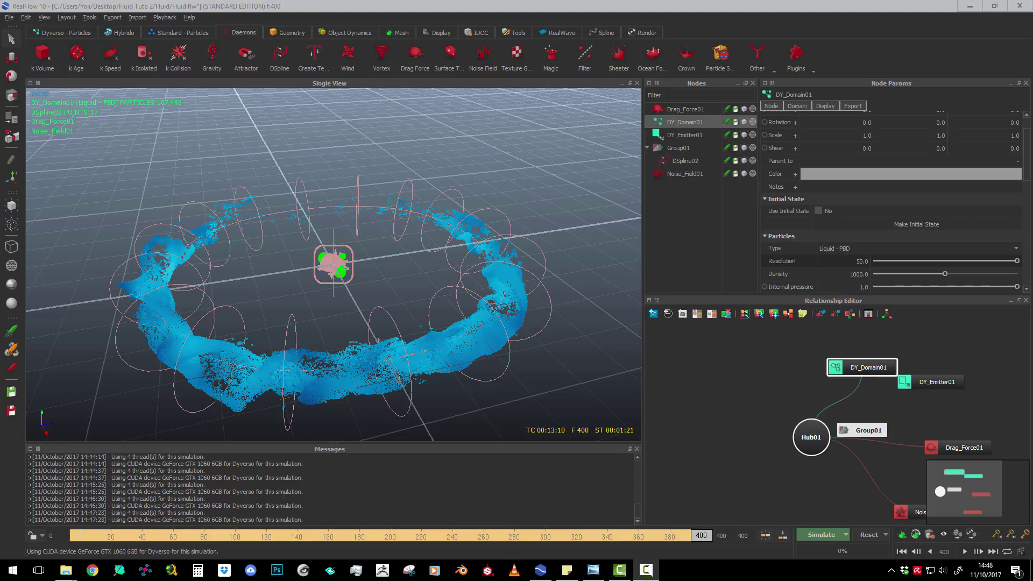
Scrub the high-resolution simulation to frame 279, inspect the fluid stream up close and rewind to frame 0.
left_click(702, 535)
left_click_drag(679, 539, 513, 489)
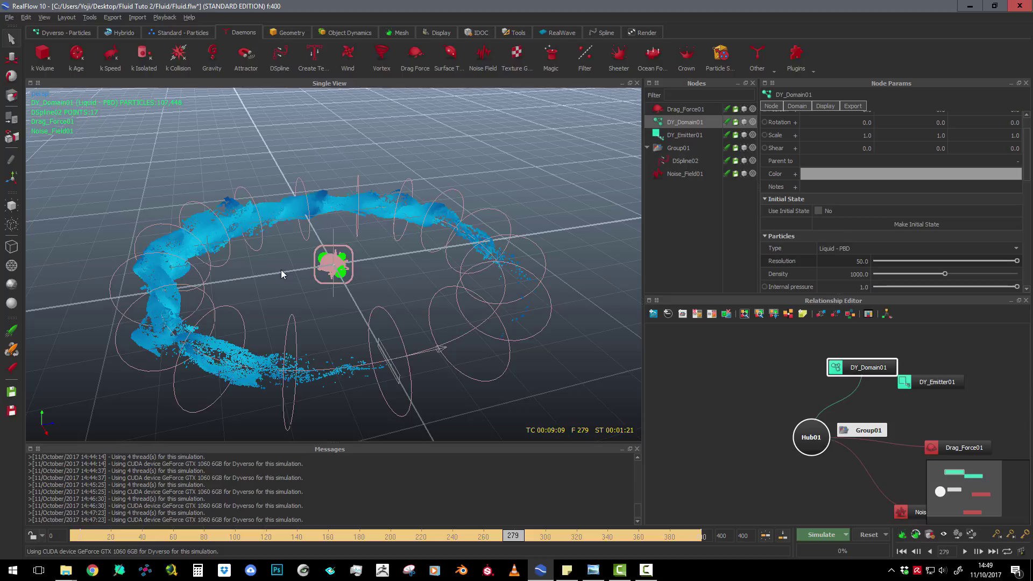
scroll(274, 365, "up", 3)
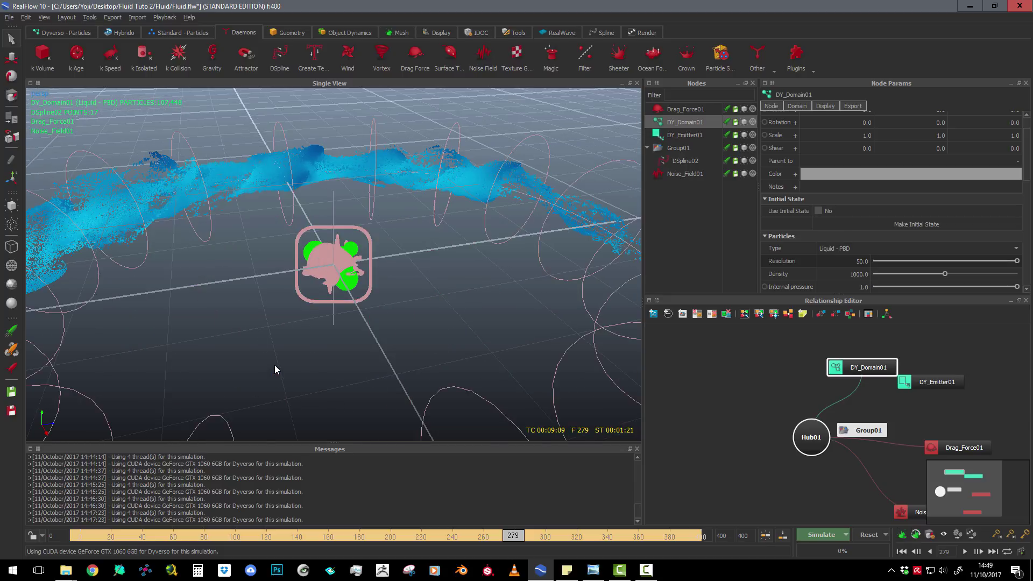
scroll(365, 300, "down", 2)
scroll(129, 246, "down", 2)
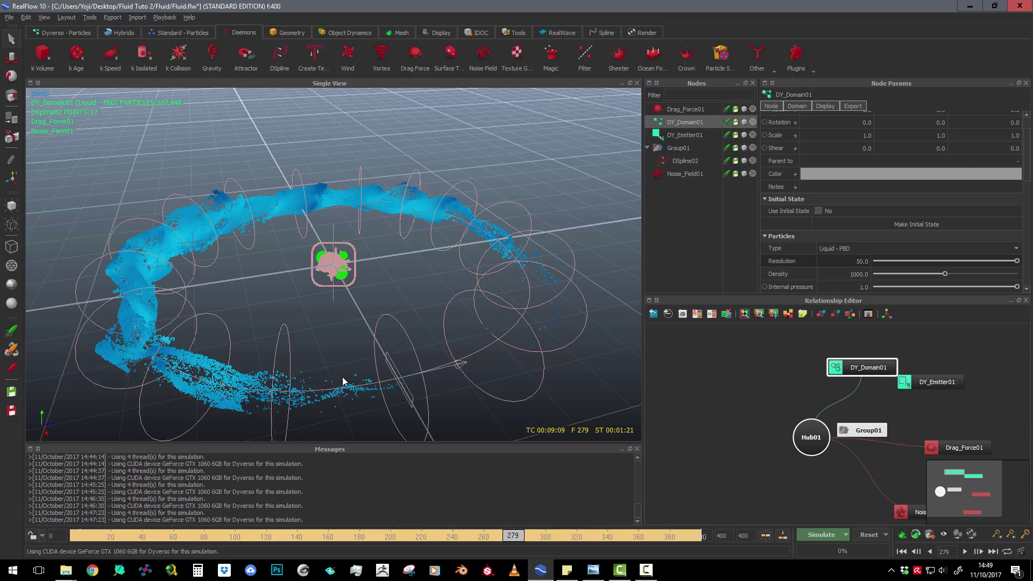
scroll(245, 329, "down", 2)
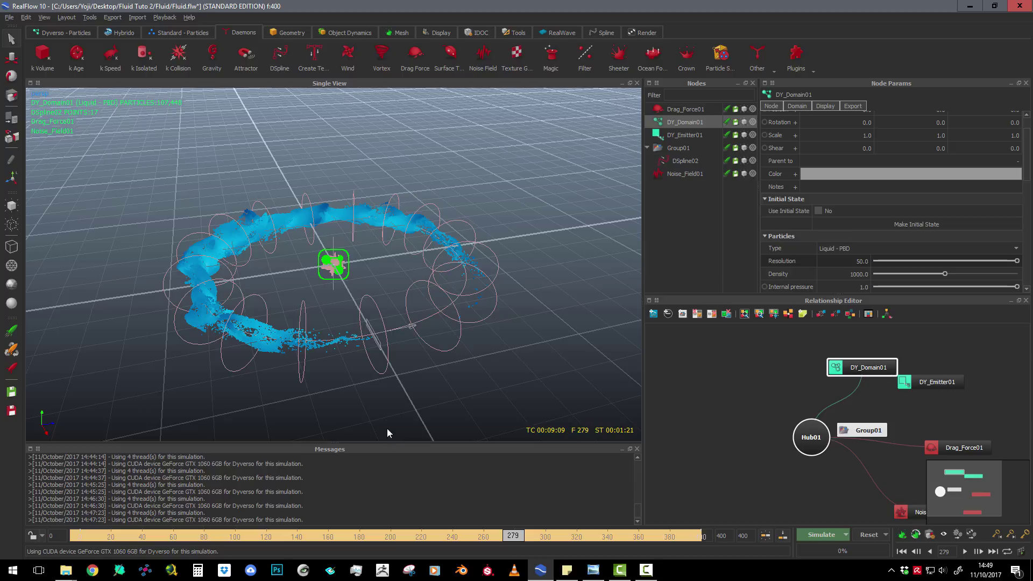
left_click_drag(513, 537, 80, 537)
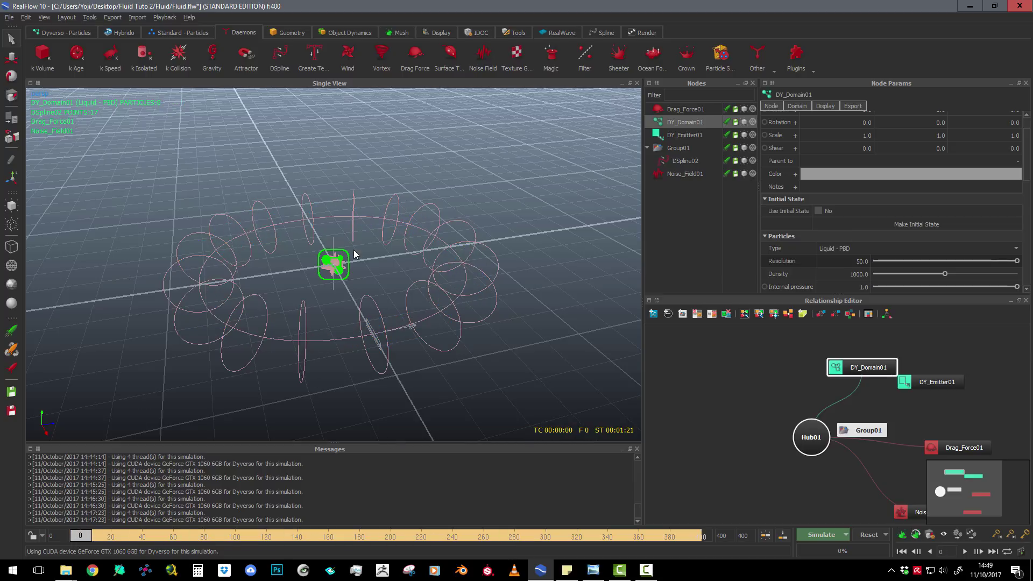
Go to frame 231, add a VDB particle mesh for the fluid and build the mesh on that frame.
left_click(398, 33)
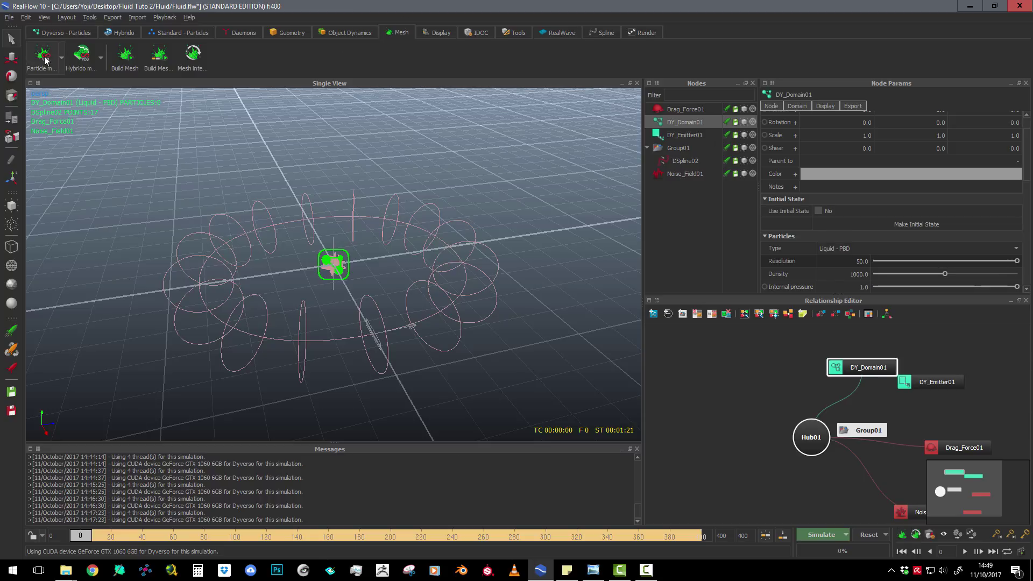
left_click(85, 537)
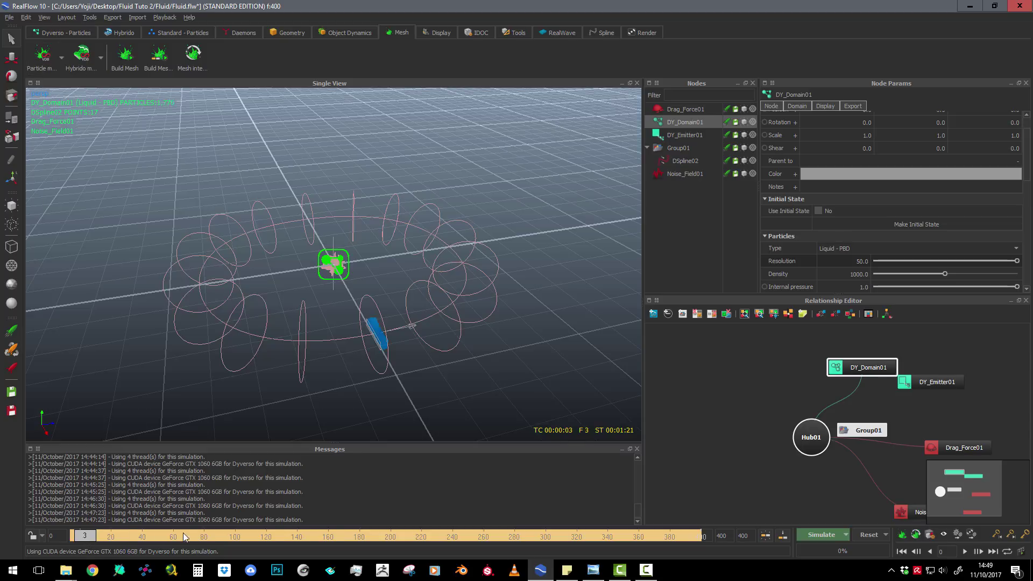
left_click(363, 537)
left_click_drag(365, 538, 438, 538)
scroll(278, 347, "up", 5)
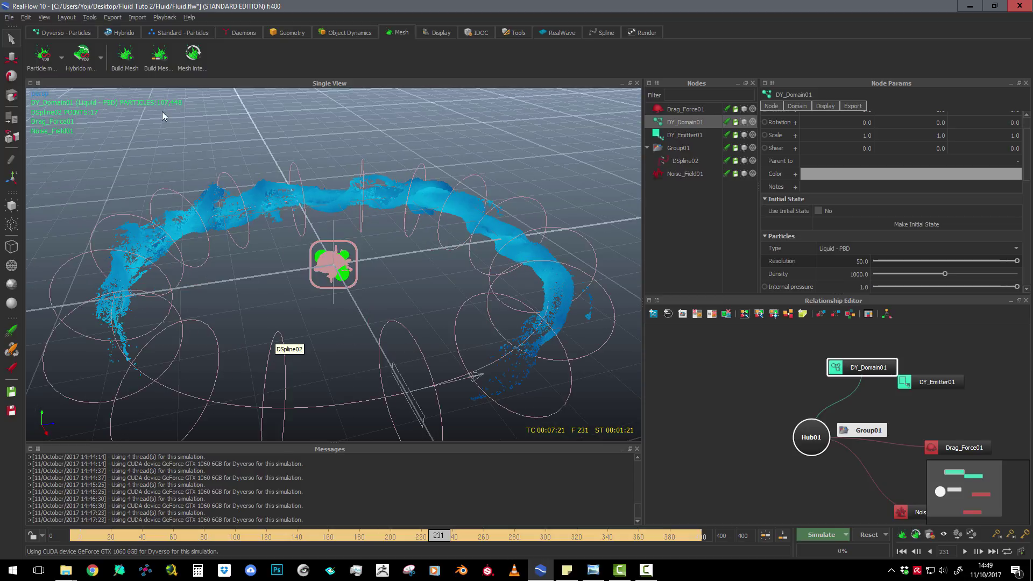
left_click(41, 59)
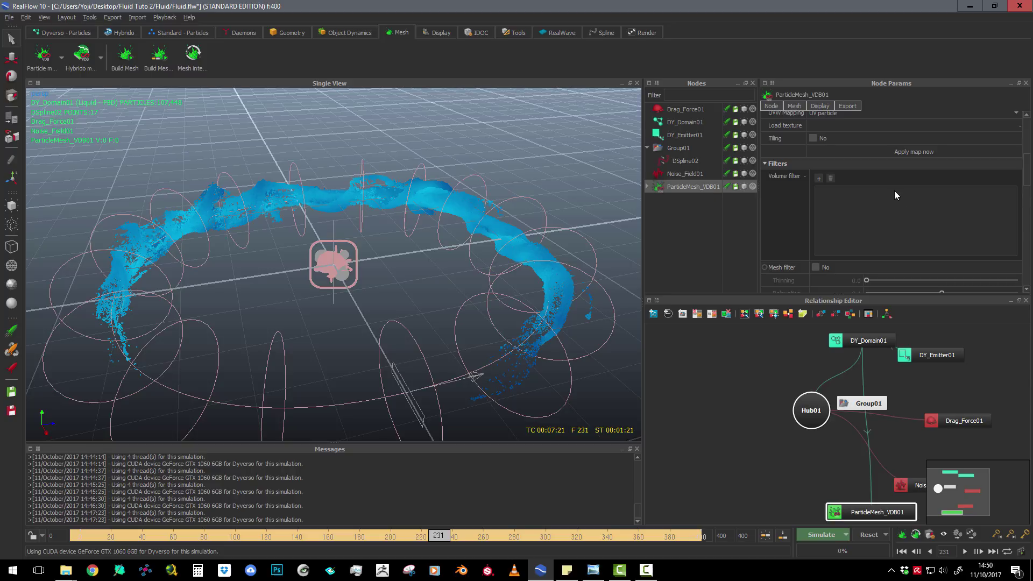
left_click(903, 535)
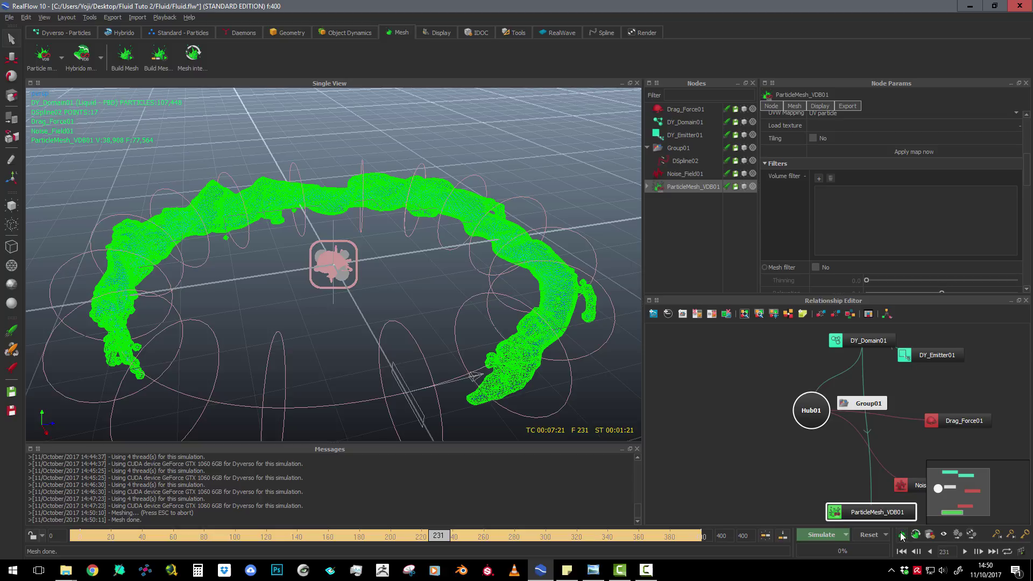
Display the fluid's particle mesh with smooth shading and select the Noise Field daemon to view the surface unhighlighted.
scroll(127, 252, "up", 3)
scroll(127, 253, "down", 2)
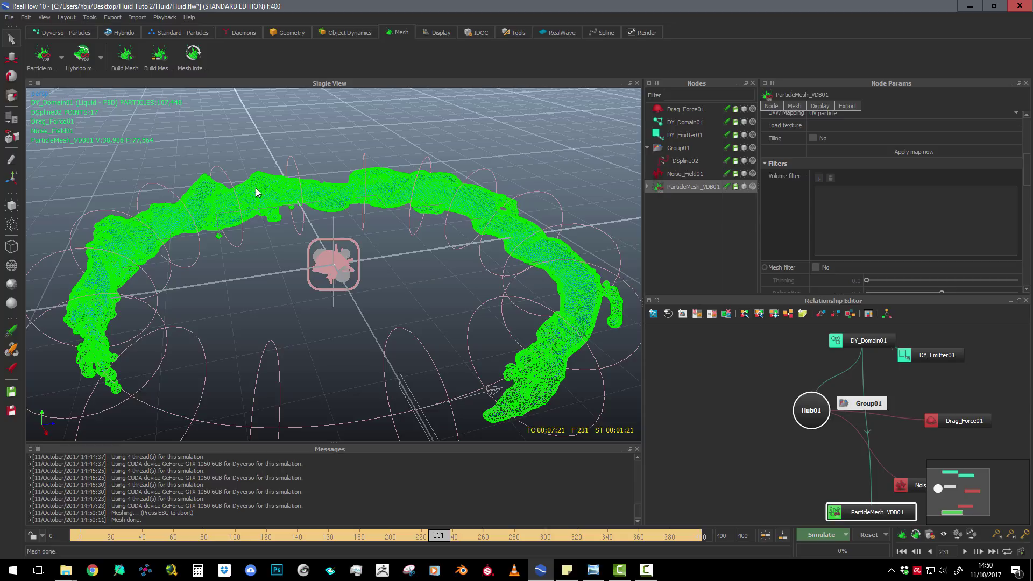
left_click(680, 173)
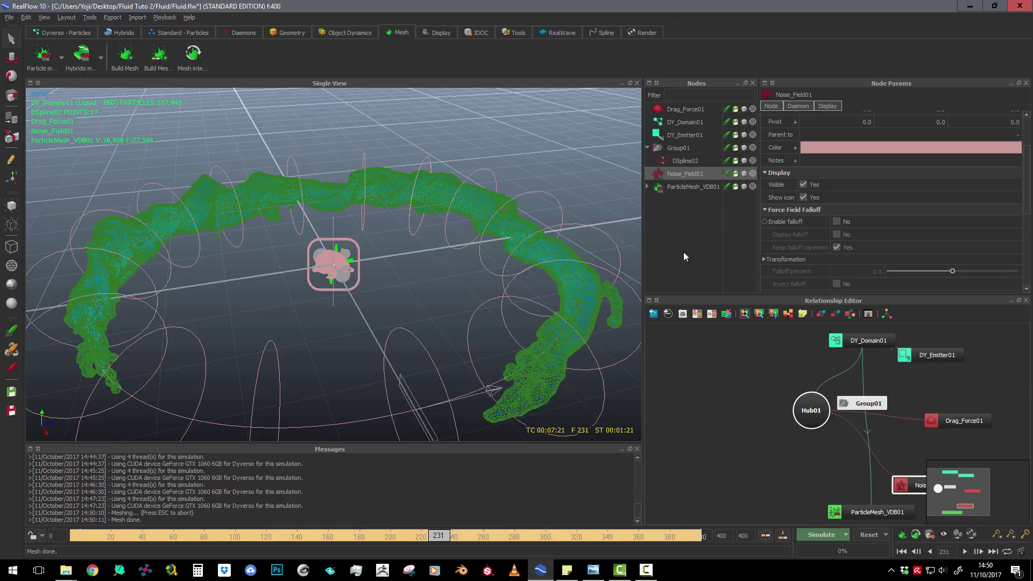
left_click(670, 186)
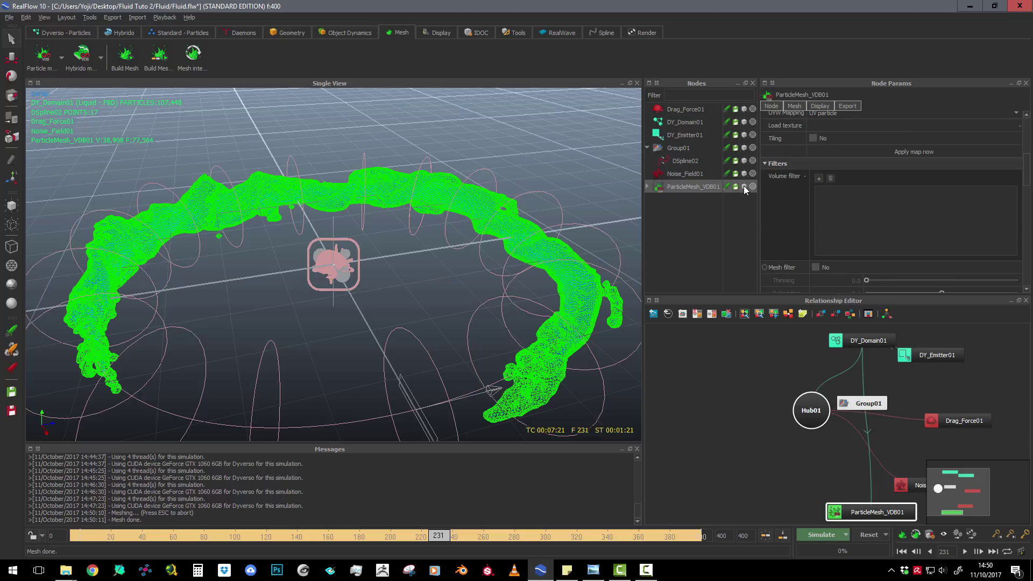
left_click(684, 173)
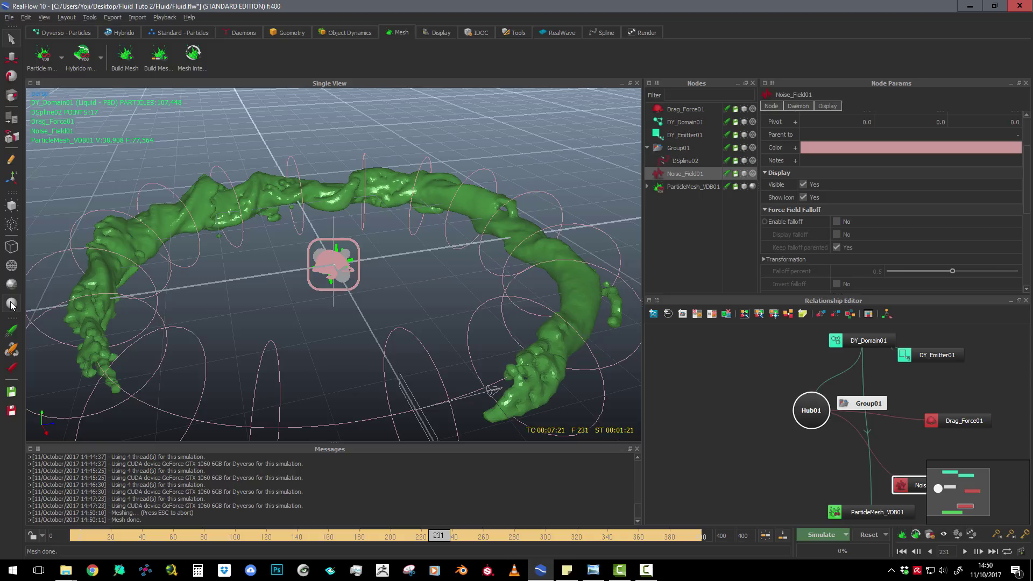
left_click(692, 187)
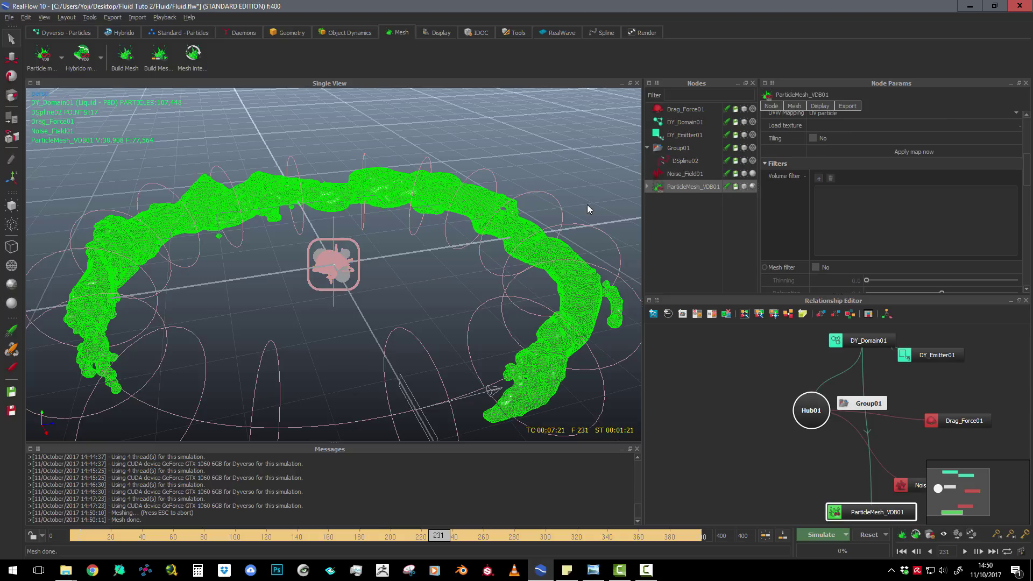
left_click(690, 173)
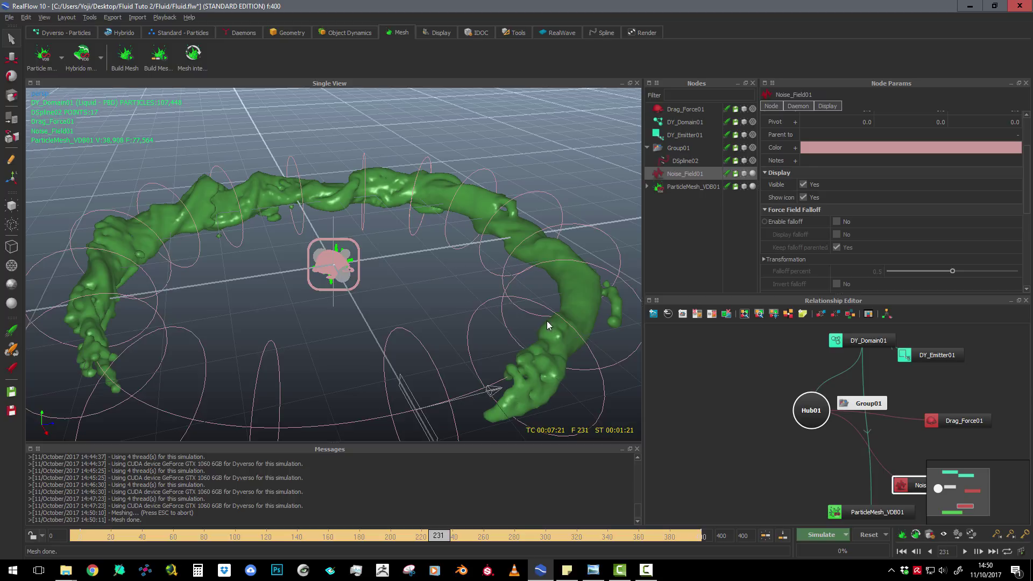
Inspect the smooth-shaded fluid mesh at frame 231 from several angles and distances, including its surface detail up close.
scroll(362, 271, "down", 5)
scroll(363, 270, "up", 6)
scroll(369, 271, "down", 3)
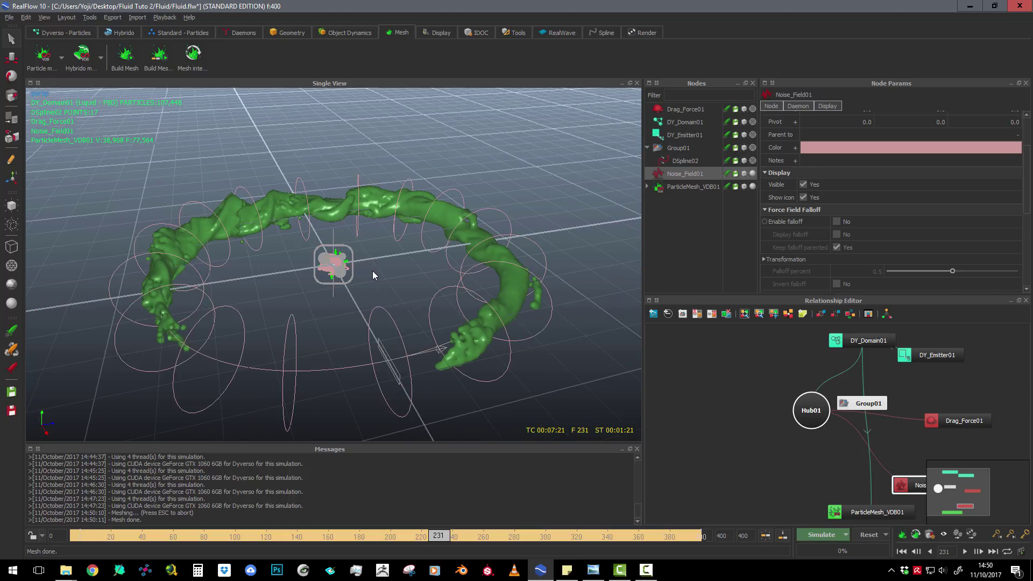
left_click_drag(399, 286, 474, 252, "alt")
scroll(380, 270, "up", 5)
scroll(390, 270, "down", 5)
scroll(445, 283, "up", 4)
scroll(504, 260, "down", 4)
scroll(352, 306, "up", 3)
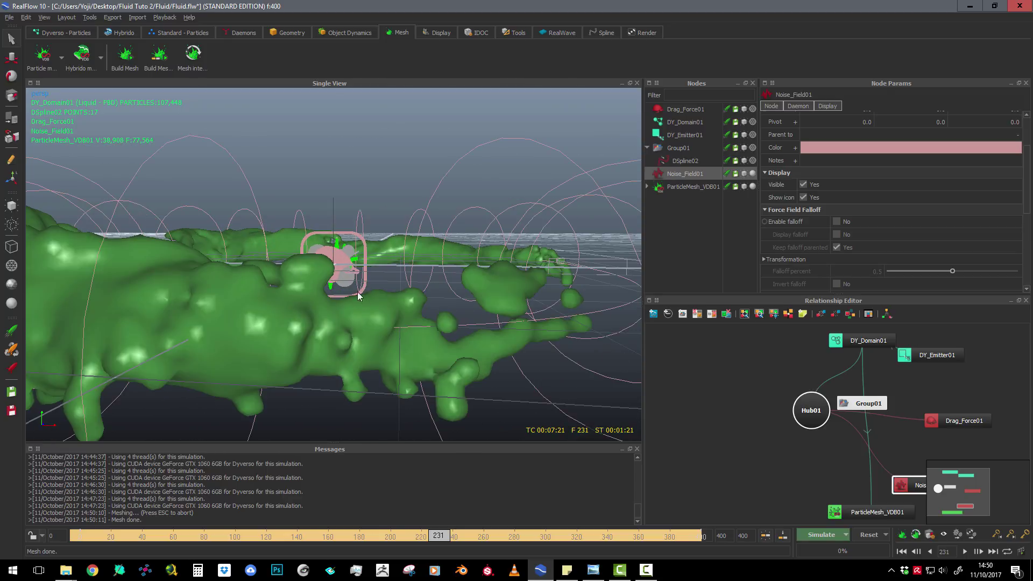
scroll(433, 312, "down", 2)
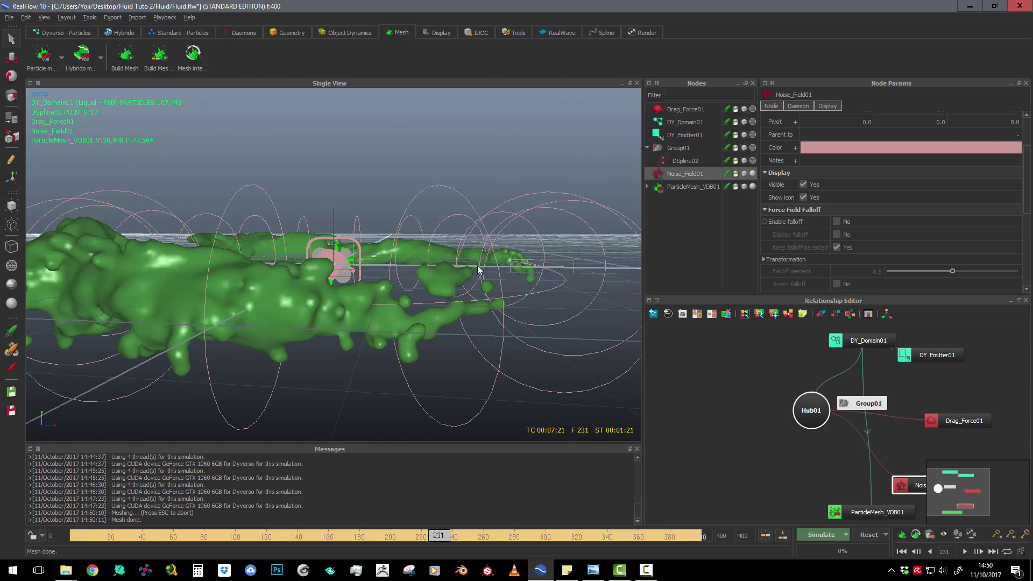
left_click_drag(479, 292, 295, 353, "alt")
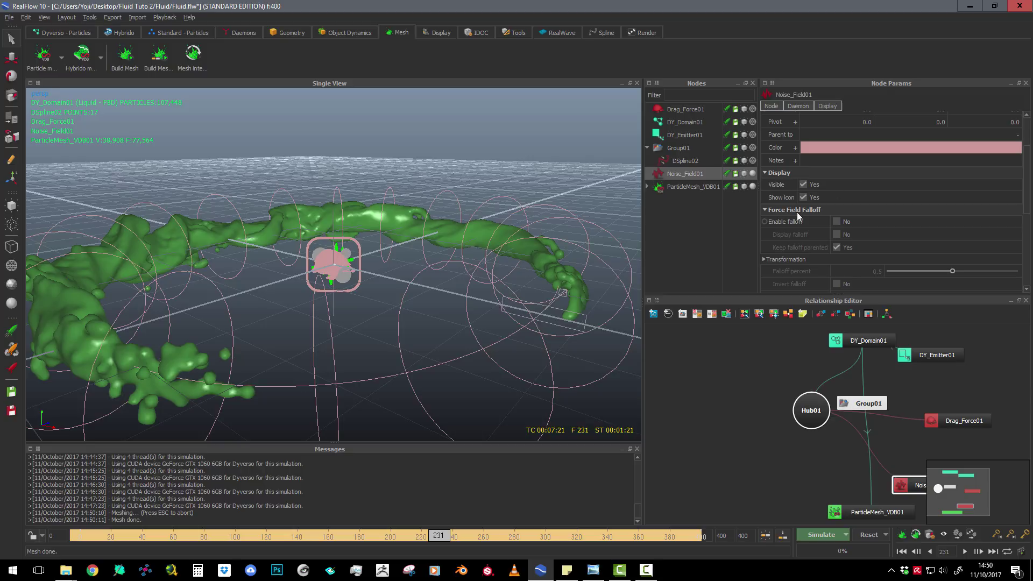
Set the particle mesh's polygon size to 0.025, rebuild the mesh and select the Noise Field daemon to view the surface unhighlighted.
left_click(194, 355)
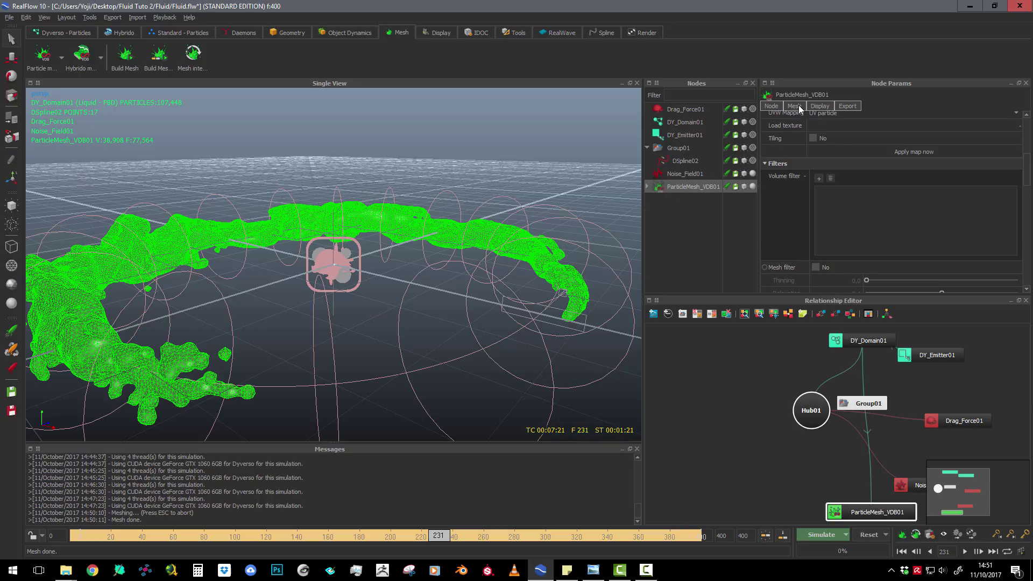
scroll(882, 161, "down", 2)
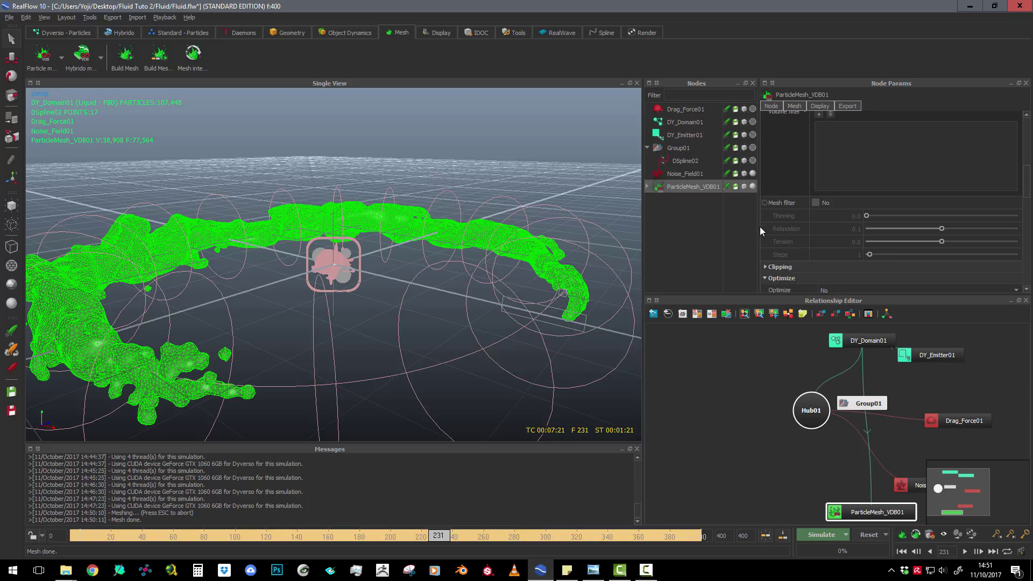
scroll(874, 189, "up", 5)
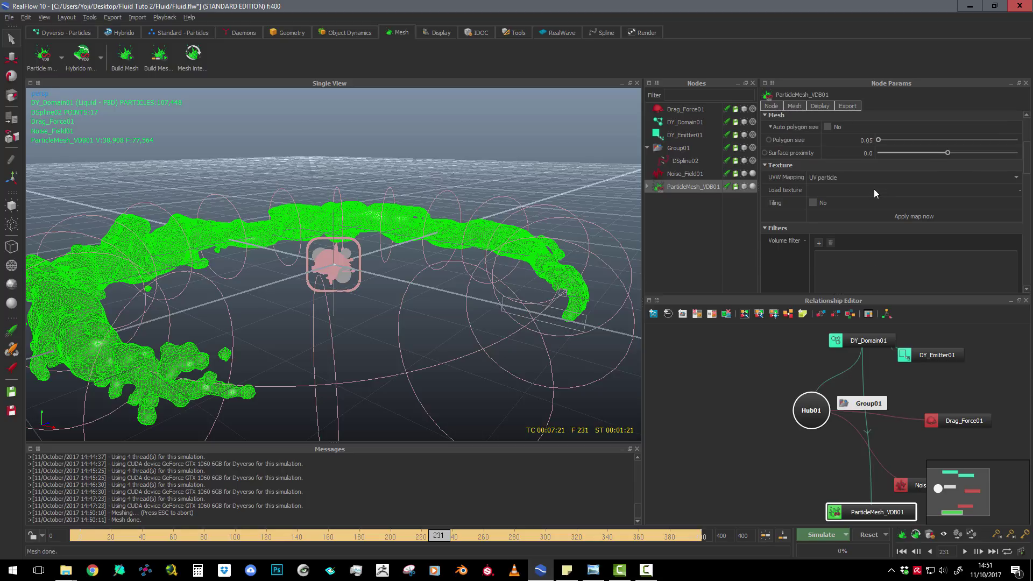
double_click(857, 175)
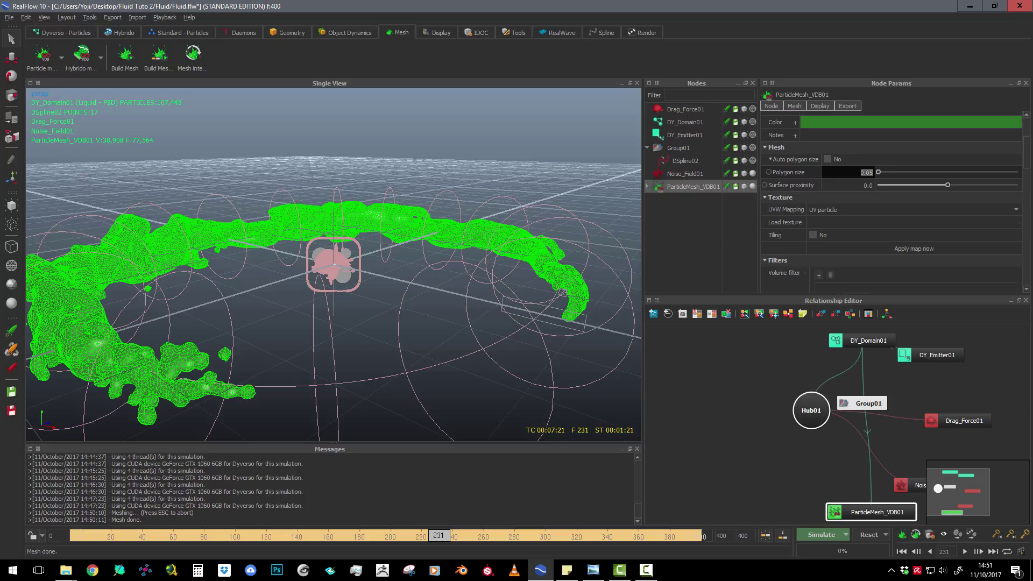
key("alt+Tab")
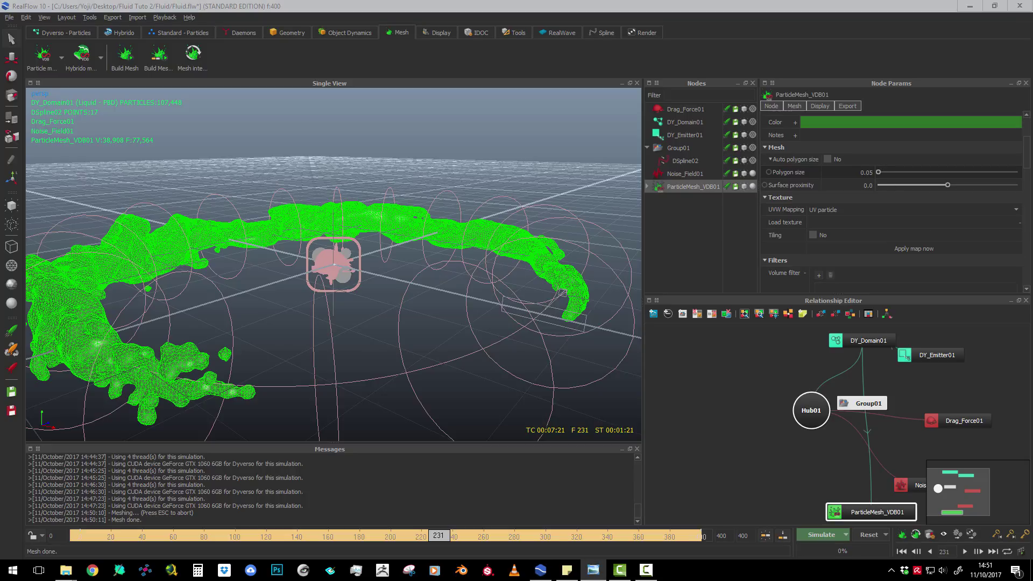
double_click(858, 172)
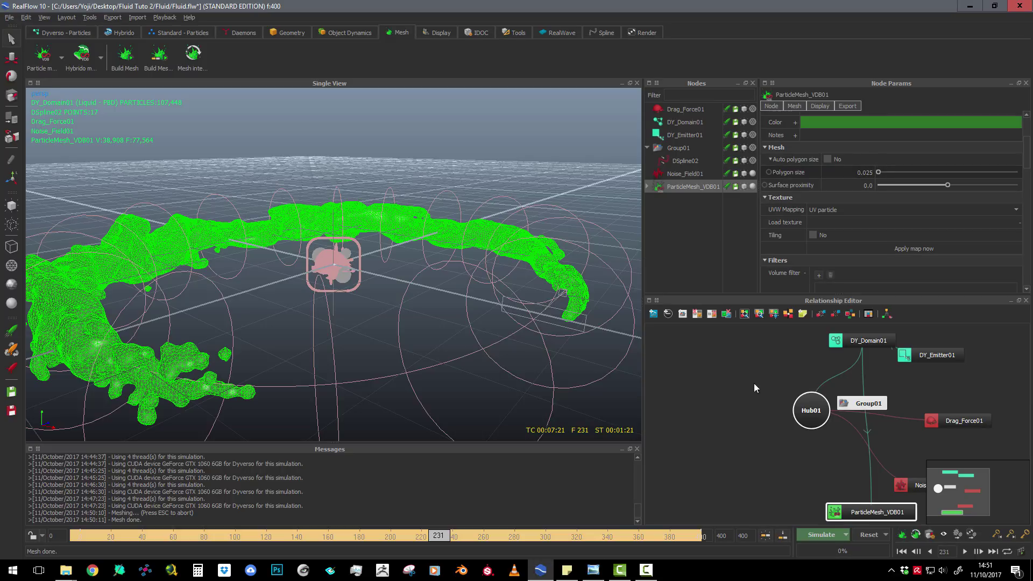
left_click(902, 534)
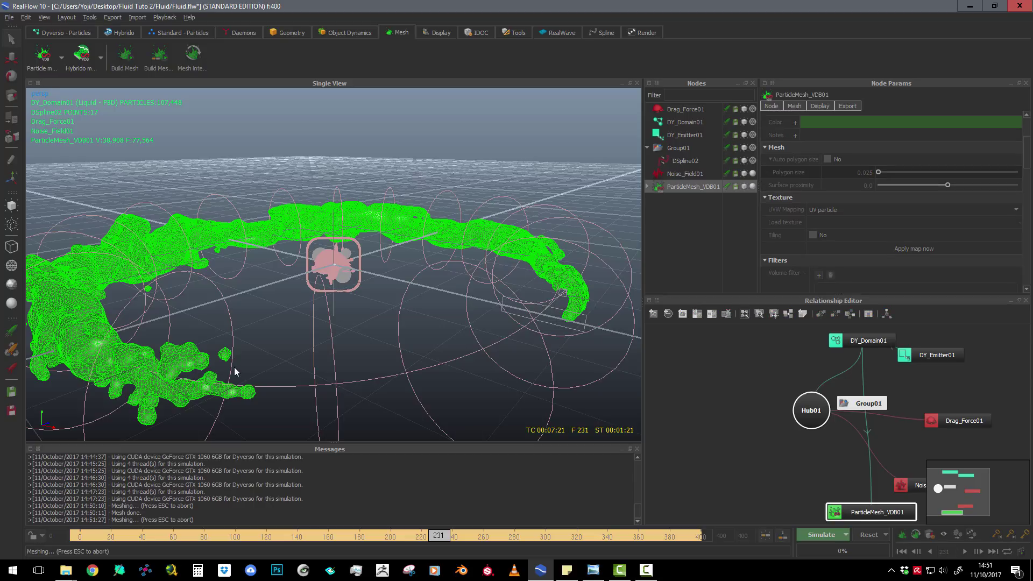
left_click_drag(168, 346, 618, 321, "alt")
left_click(691, 173)
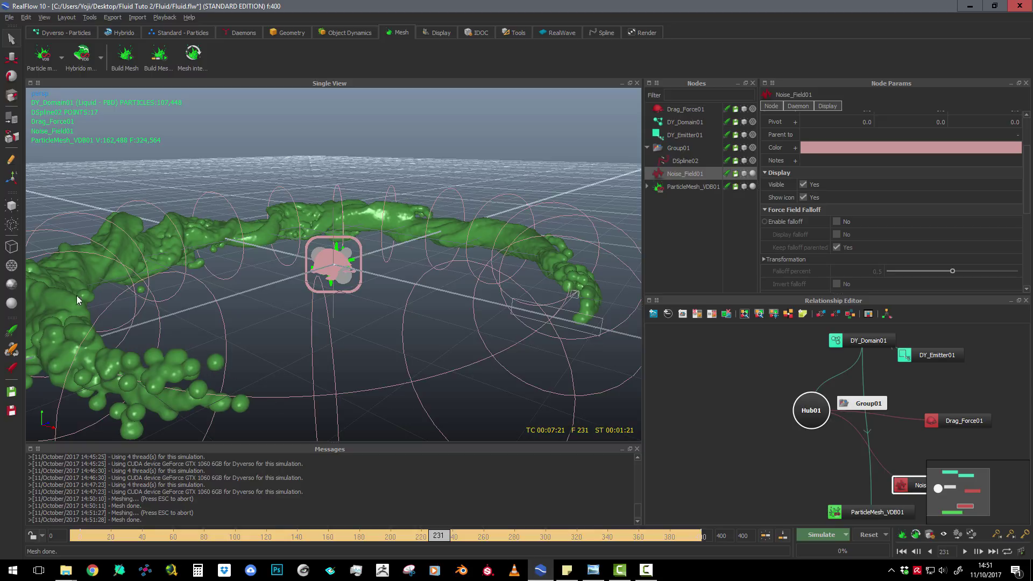
Enable the particle mesh's mesh filter with a thinning of 0.4 and rebuild the mesh.
left_click(681, 186)
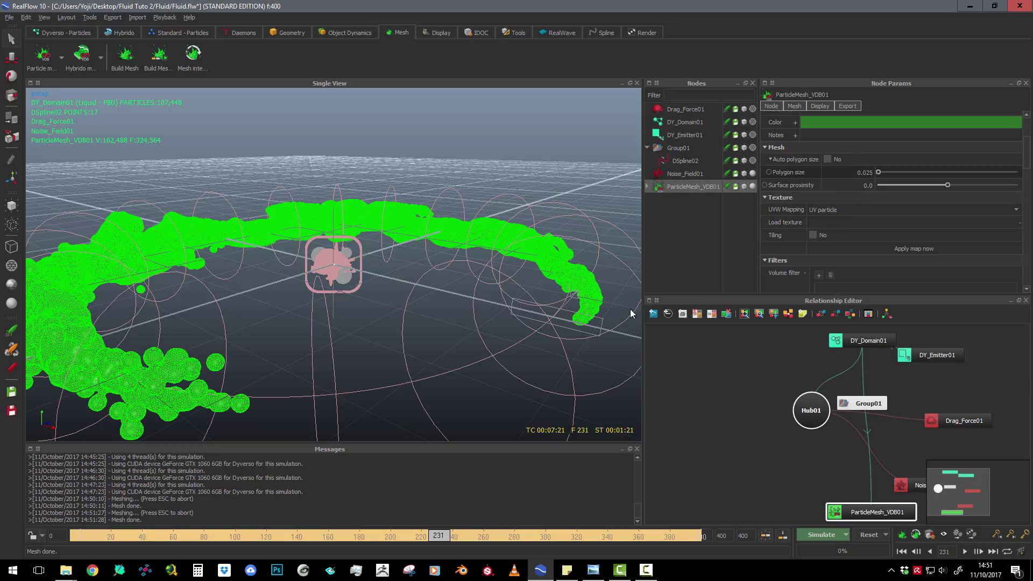
scroll(851, 223, "down", 3)
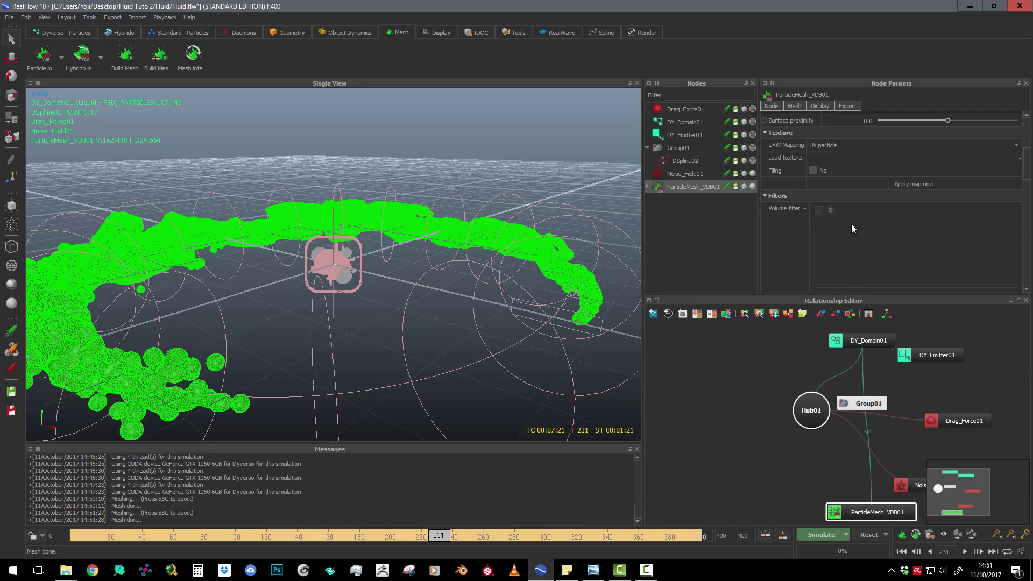
scroll(885, 227, "down", 2)
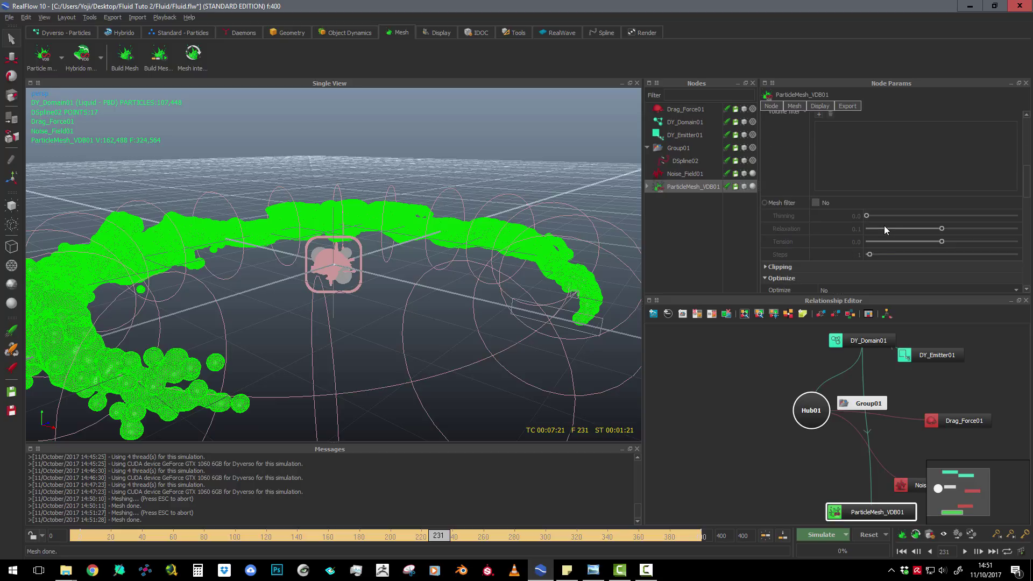
scroll(850, 195, "up", 1)
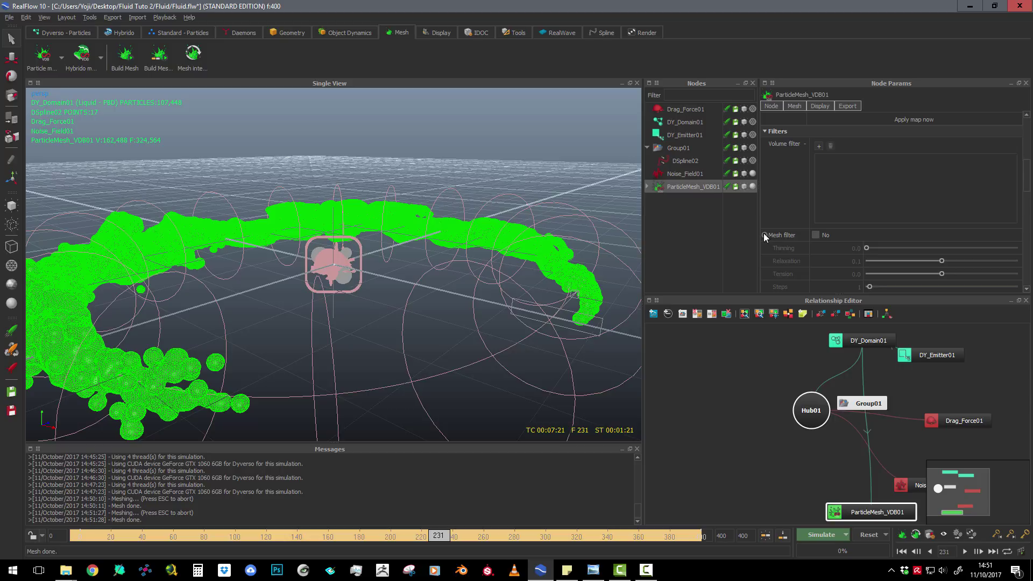
left_click(816, 235)
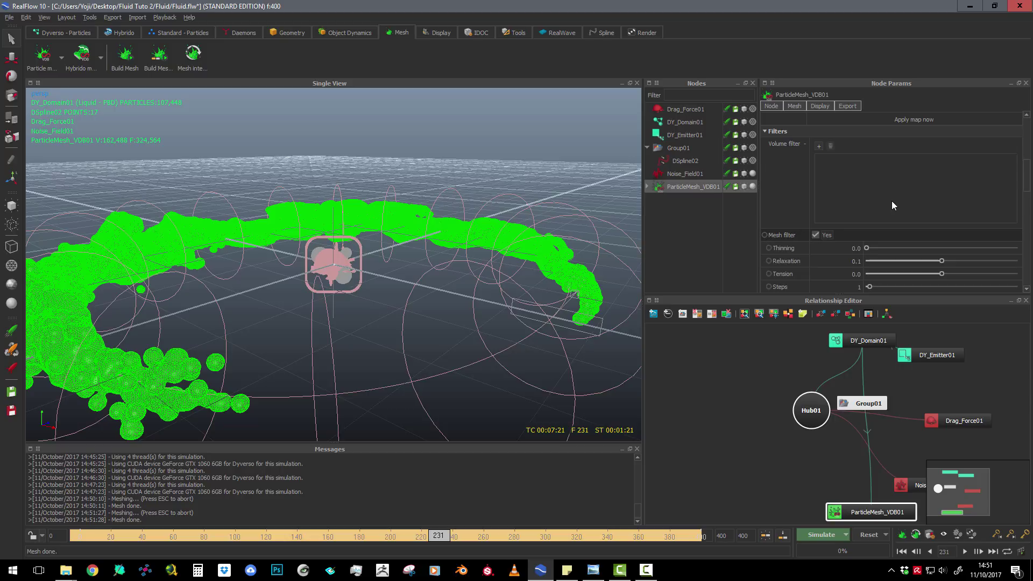
scroll(889, 202, "down", 2)
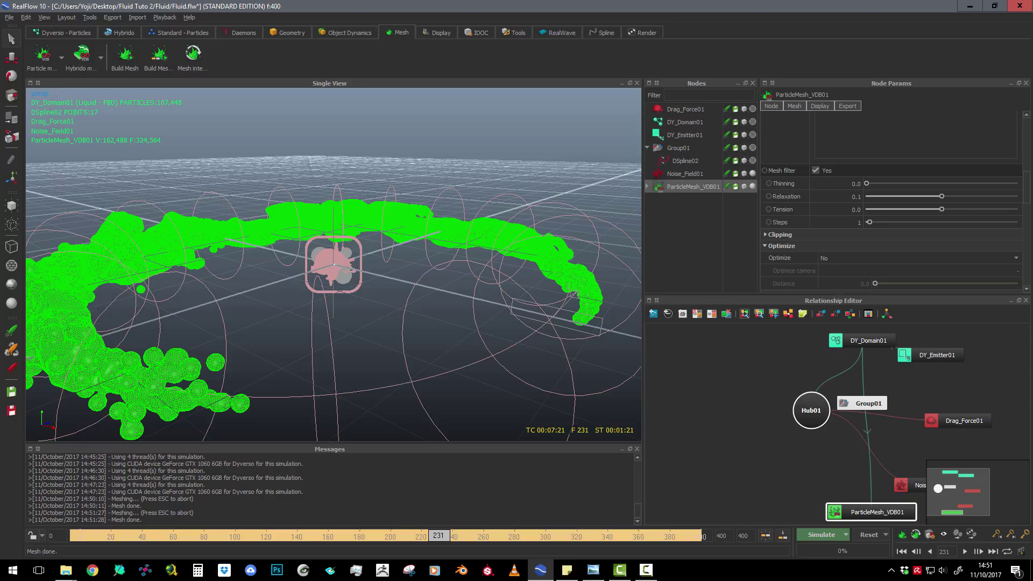
left_click(853, 185)
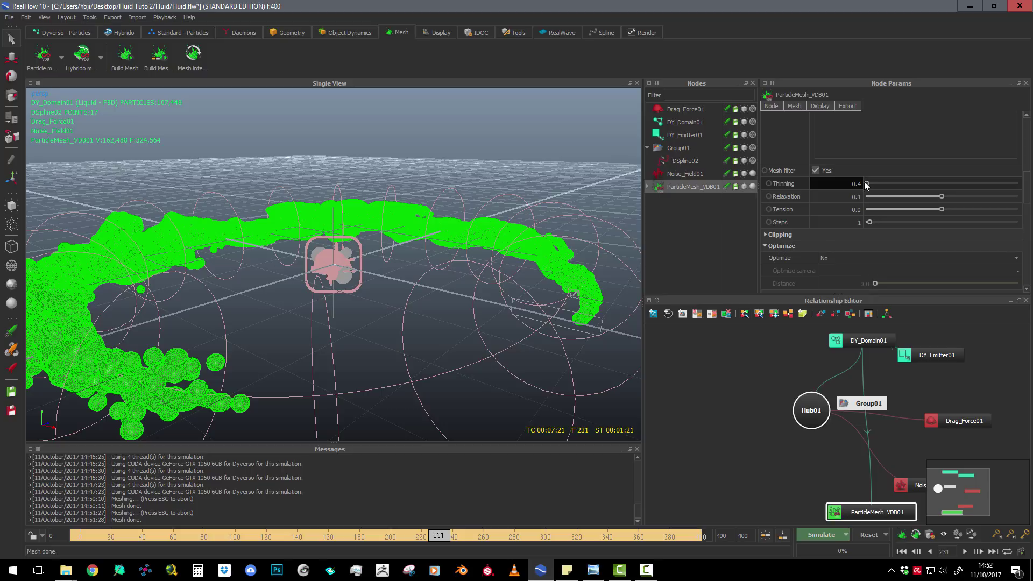
key("Tab")
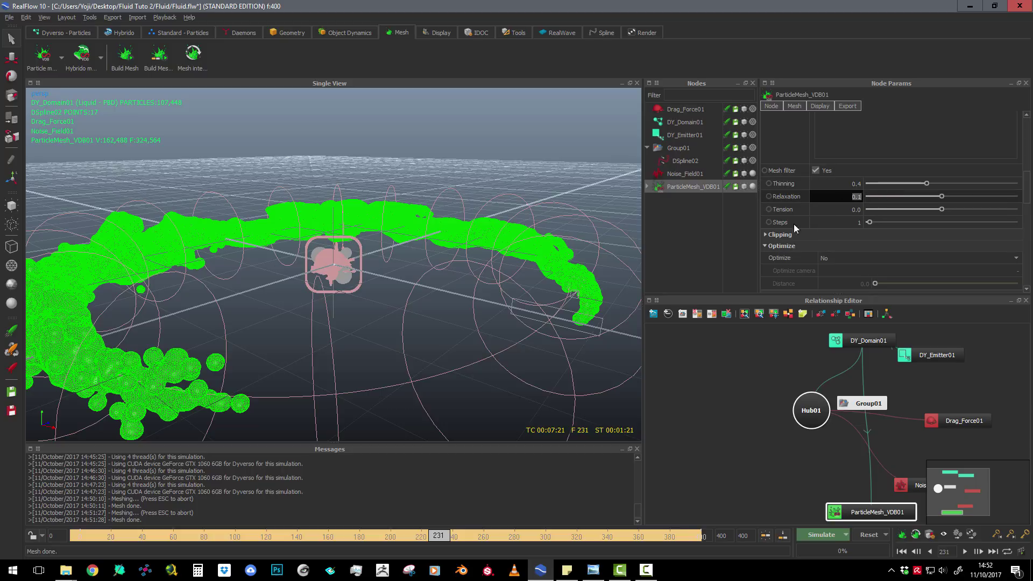
left_click(845, 237)
left_click(845, 237)
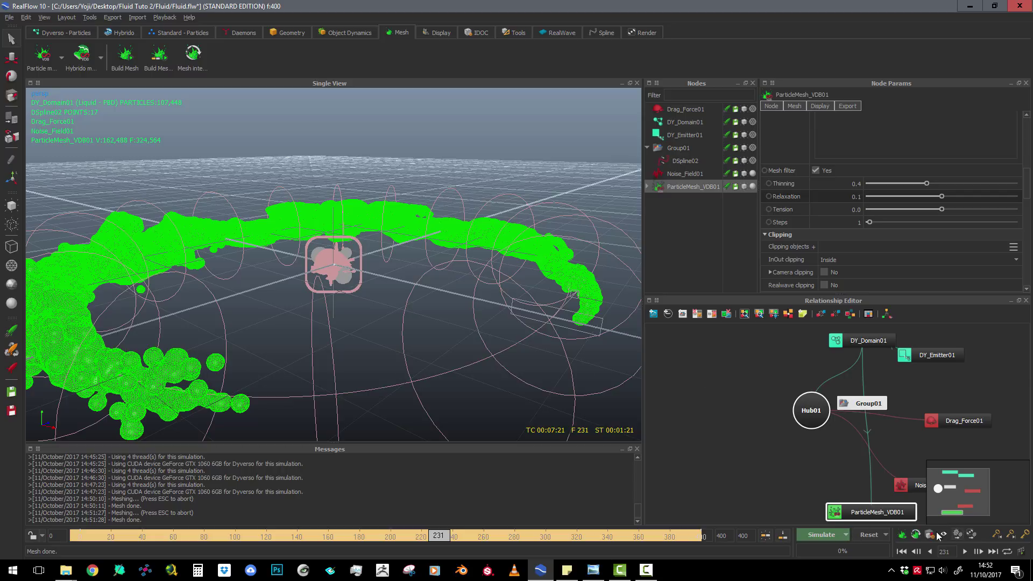
left_click(904, 535)
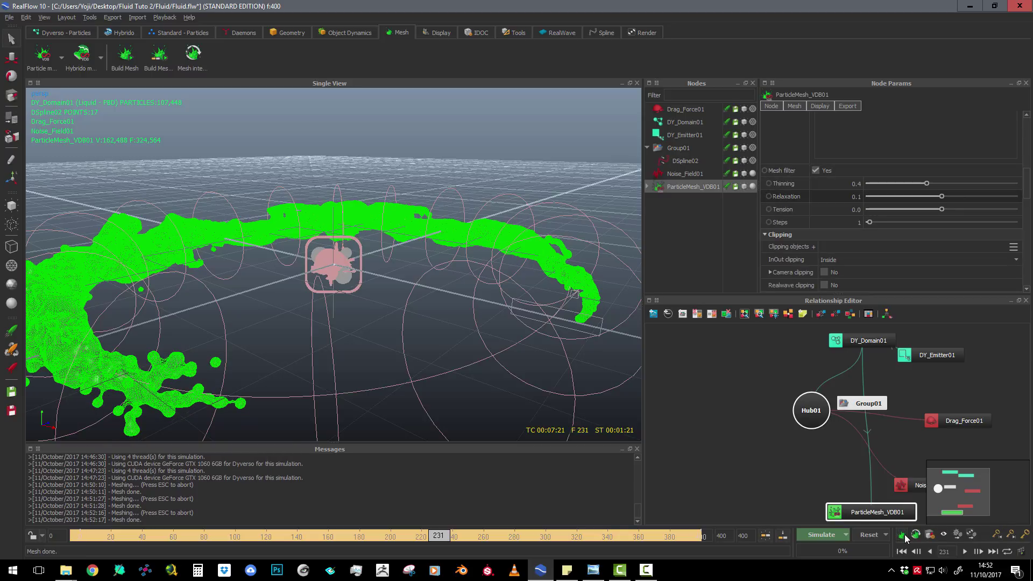
scroll(149, 361, "up", 3)
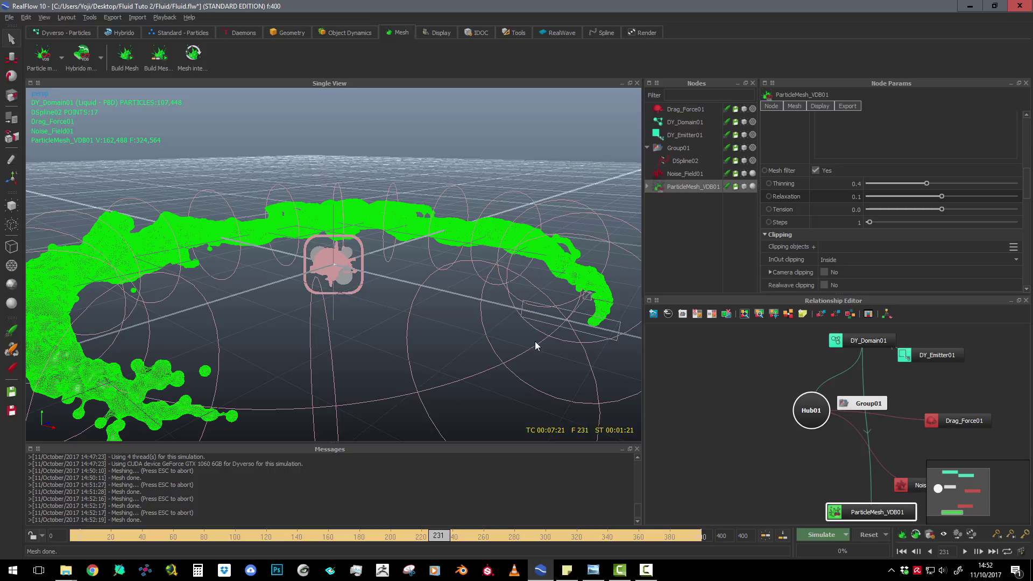
Set the mesh filter's relaxation to 8.0 and steps to 0, and rebuild the mesh.
double_click(853, 197)
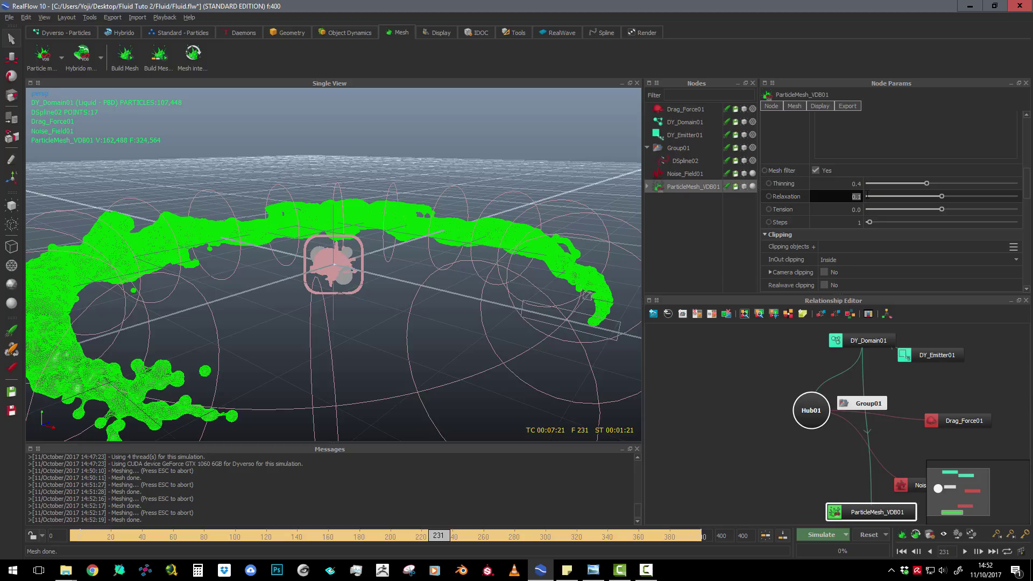
type("8")
key("Tab")
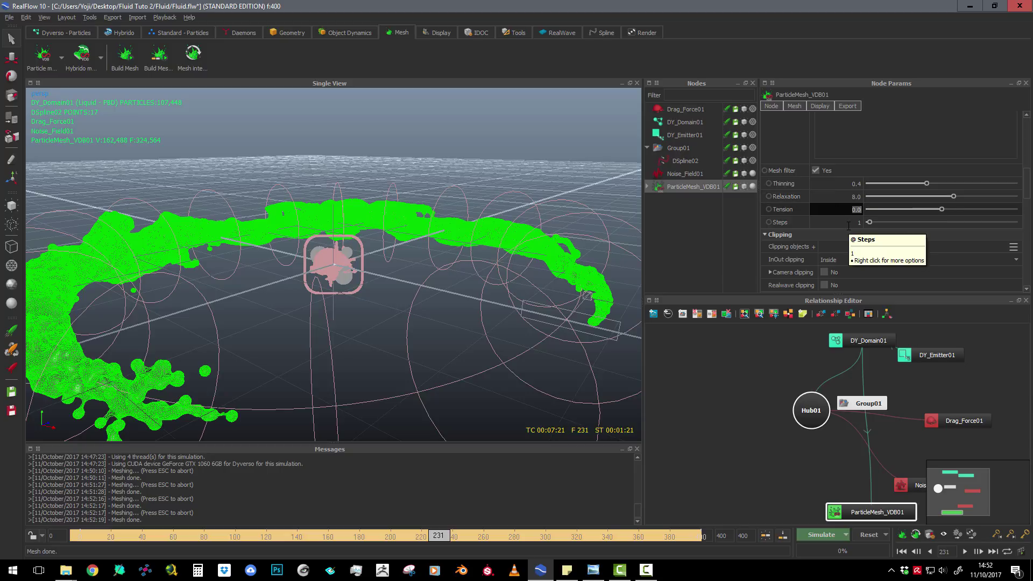
key("Tab")
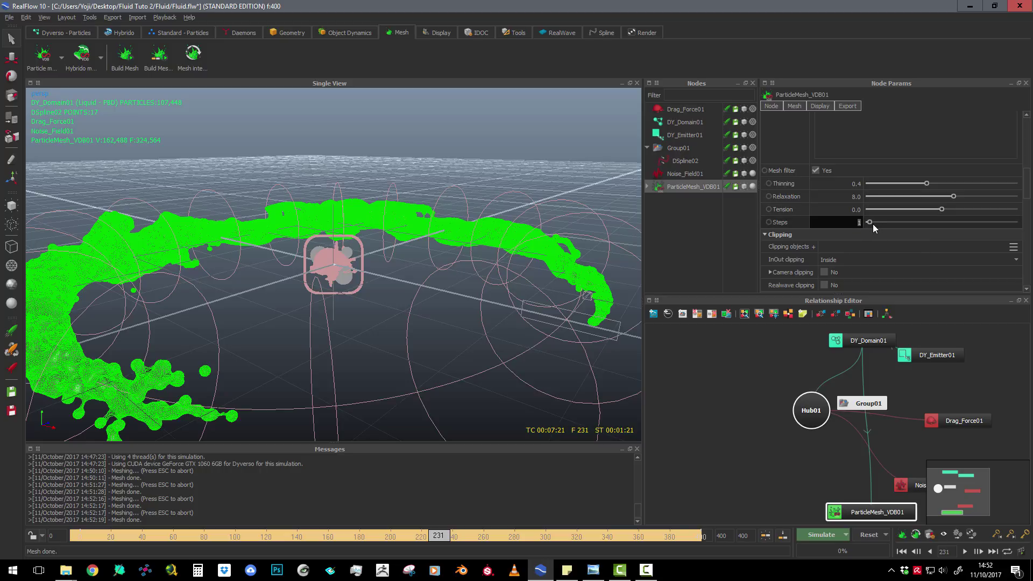
type("0")
key("Return")
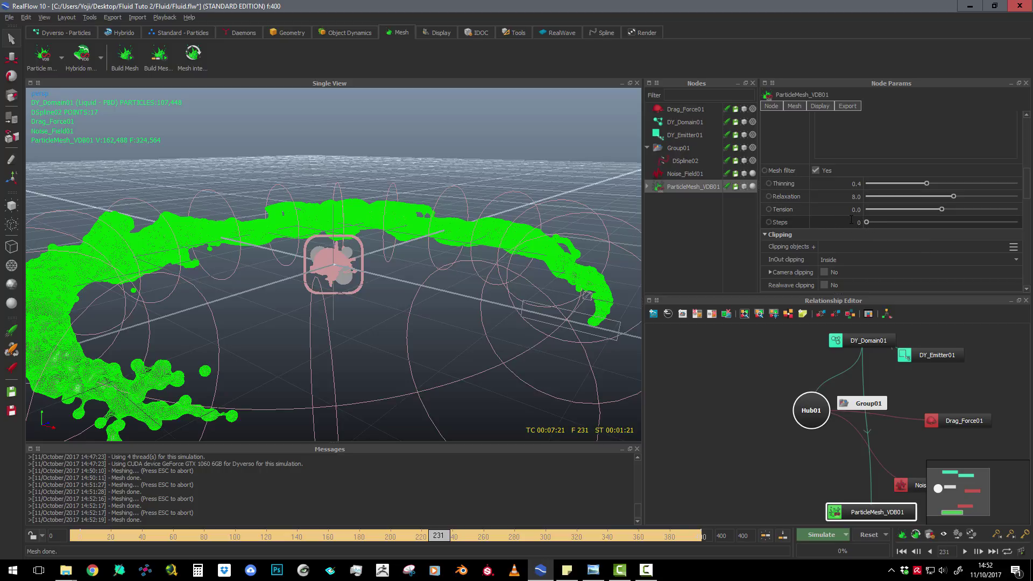
left_click(902, 535)
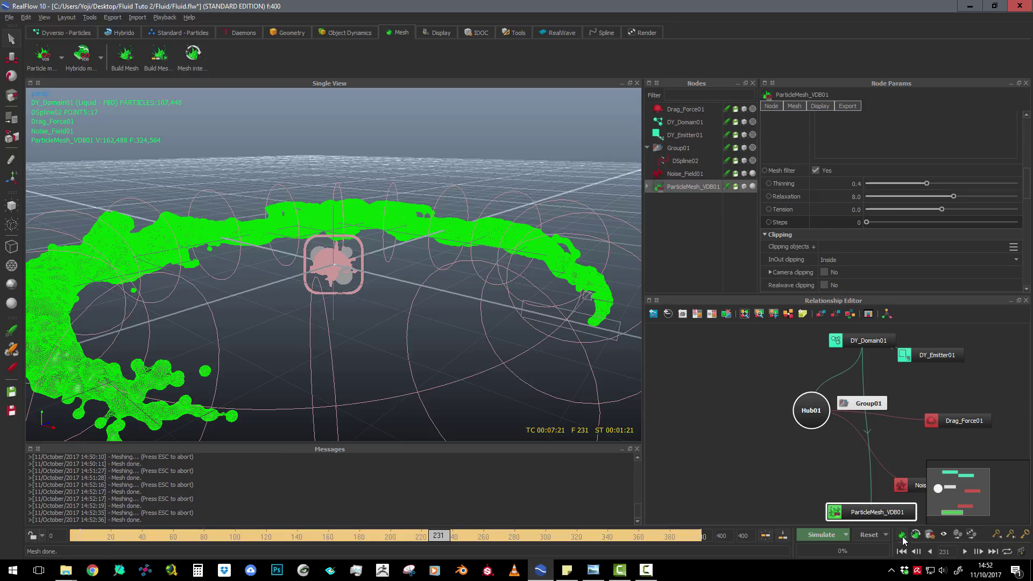
Deselect the particle mesh and inspect the filtered fluid surface without its wireframe highlight.
scroll(165, 347, "up", 3)
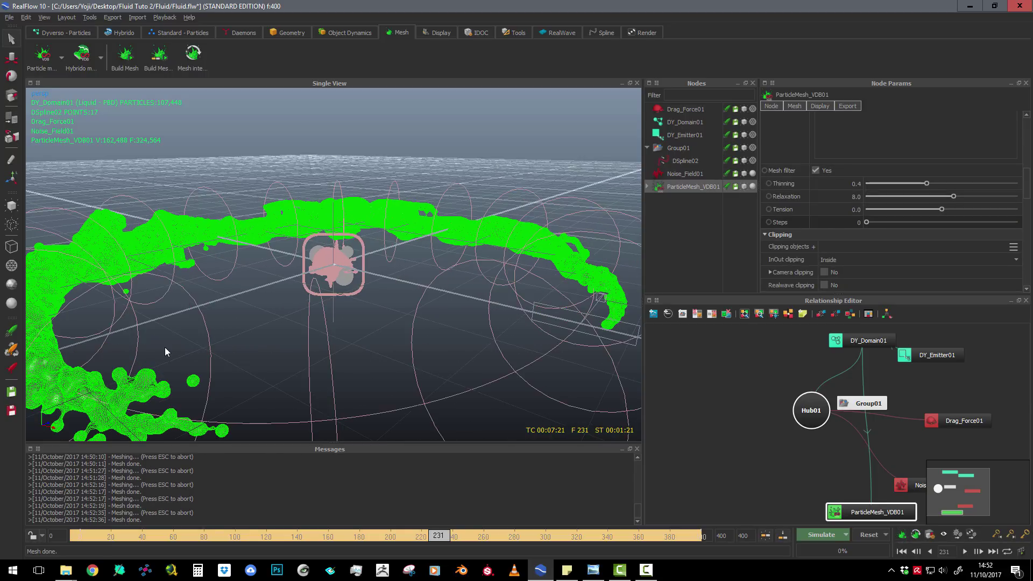
left_click(686, 173)
left_click(303, 331)
scroll(285, 325, "down", 3)
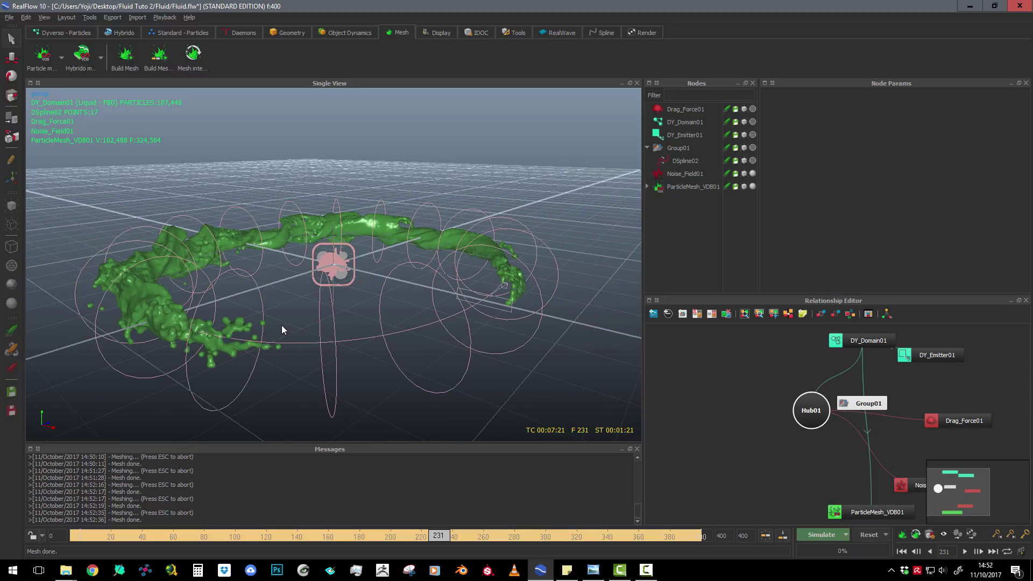
scroll(263, 324, "up", 2)
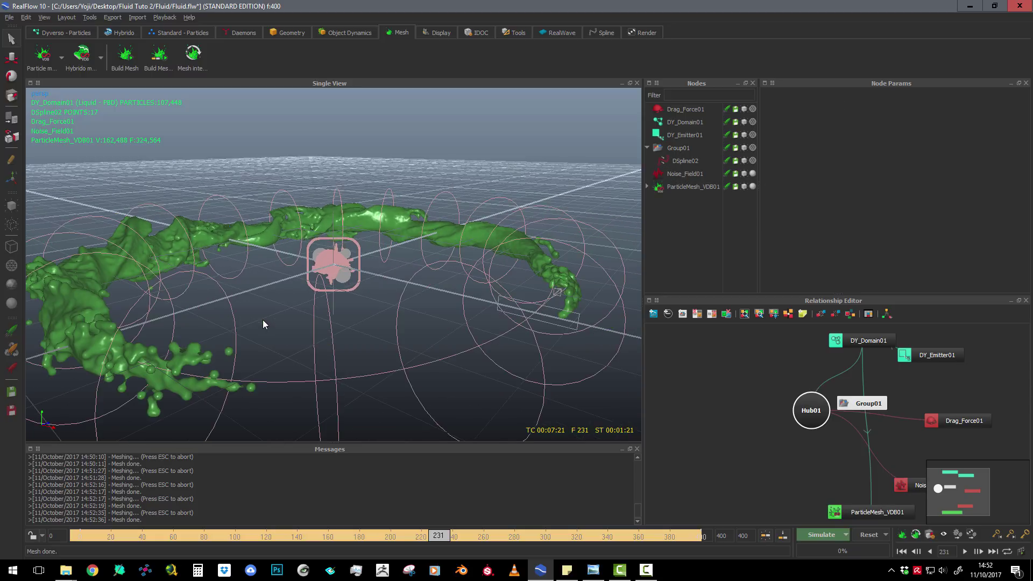
Add a Smooth filter to the particle mesh's volume filters.
left_click(685, 186)
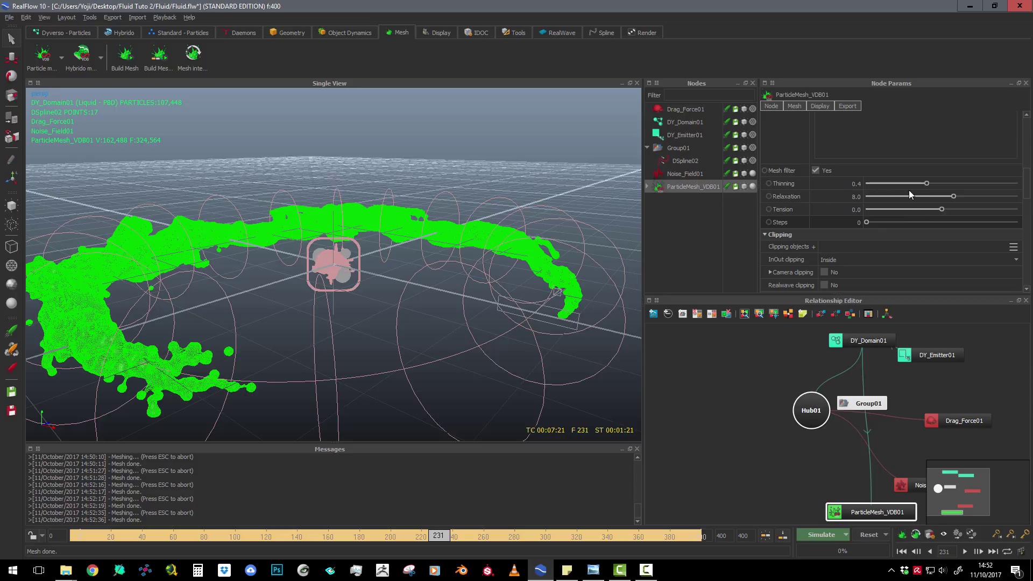
scroll(898, 192, "up", 1)
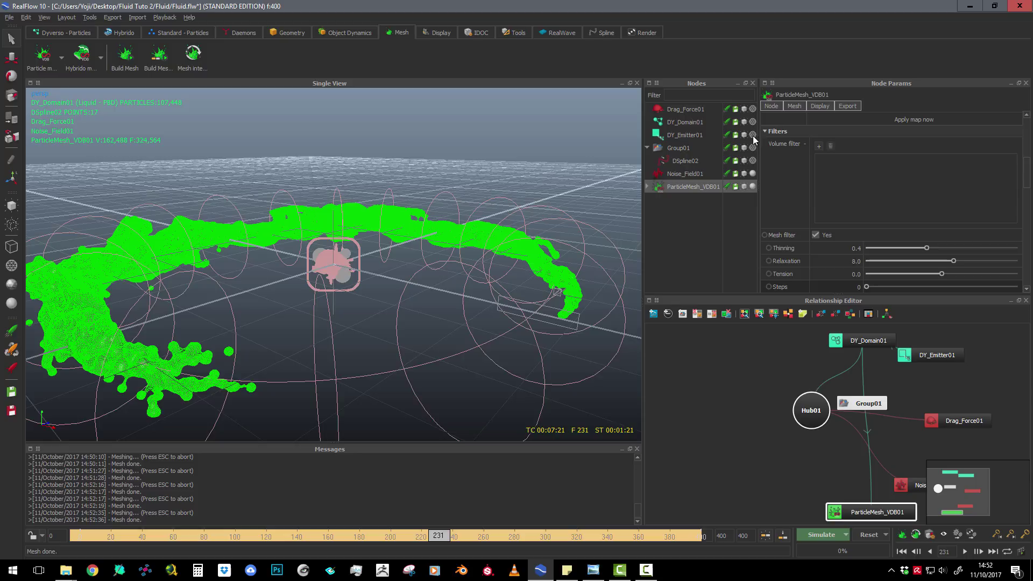
left_click(819, 146)
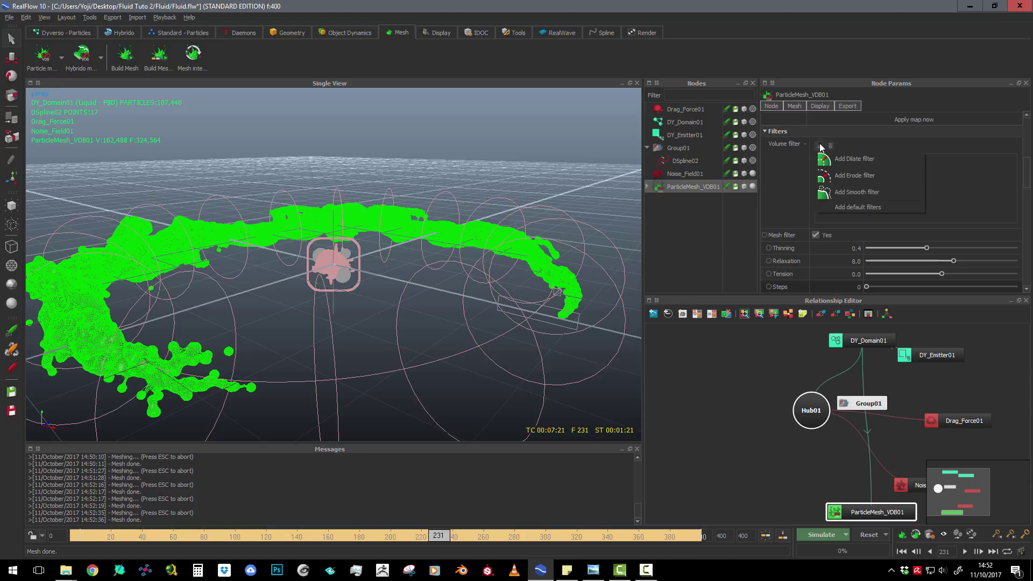
left_click(853, 192)
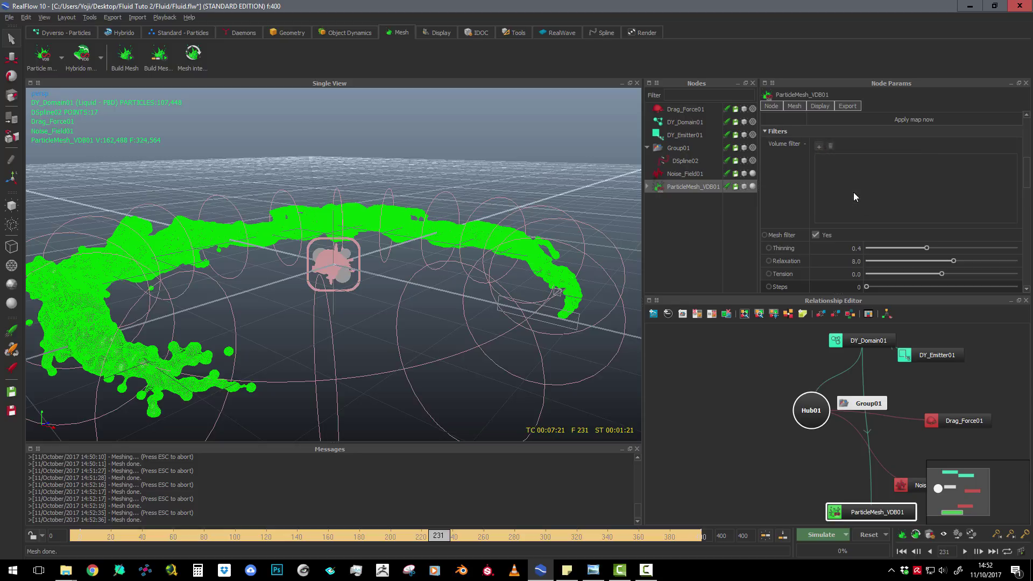
Rebuild the particle mesh with the Smooth volume filter and inspect the fluid surface without its selection highlight.
left_click(902, 536)
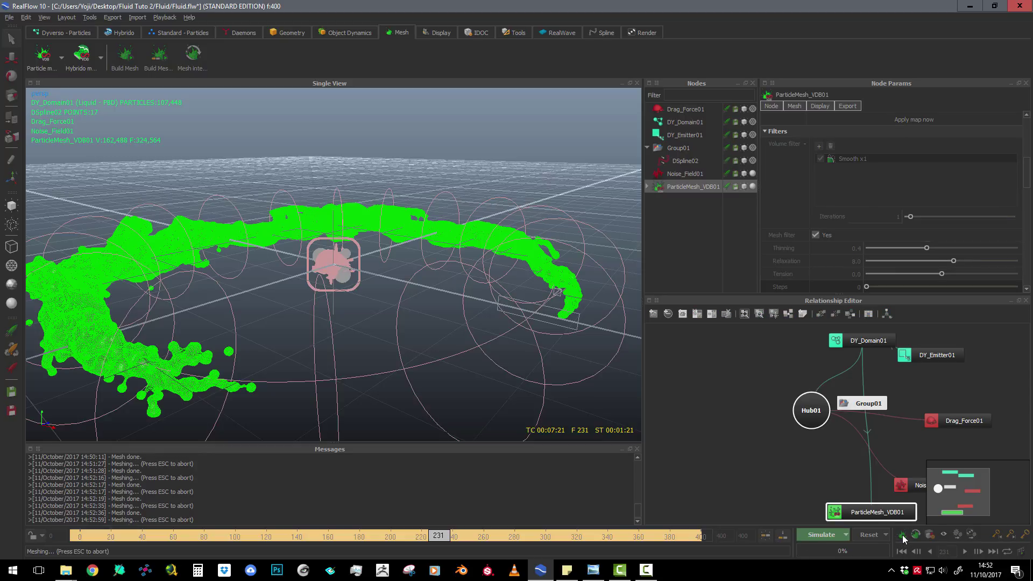
scroll(319, 373, "down", 2)
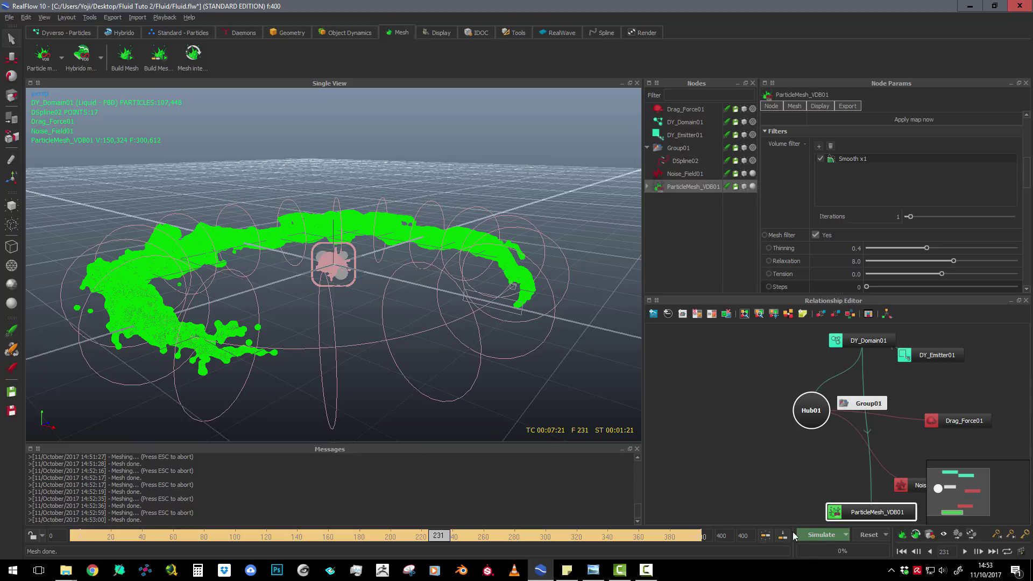
left_click(689, 172)
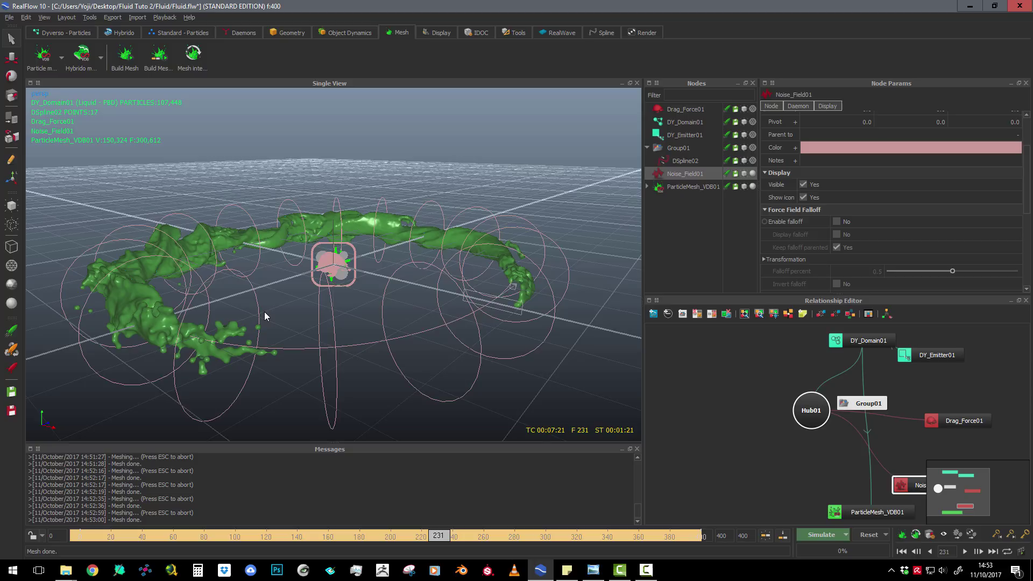
left_click_drag(272, 293, 236, 304, "alt")
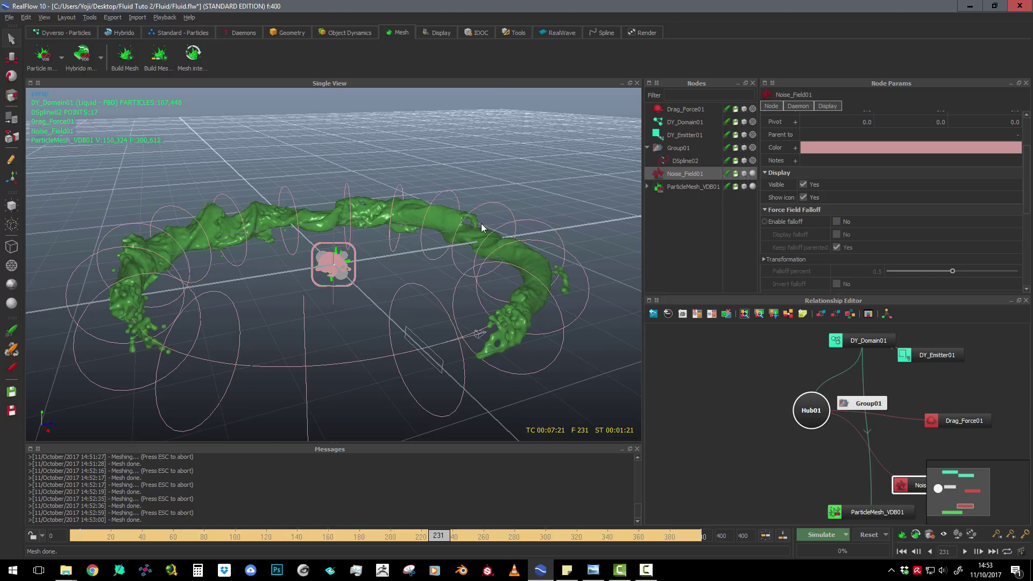
Scrub the timeline back to frame 0 and forward to frame 142 to check the cached fluid and mesh.
left_click_drag(441, 540, 415, 544)
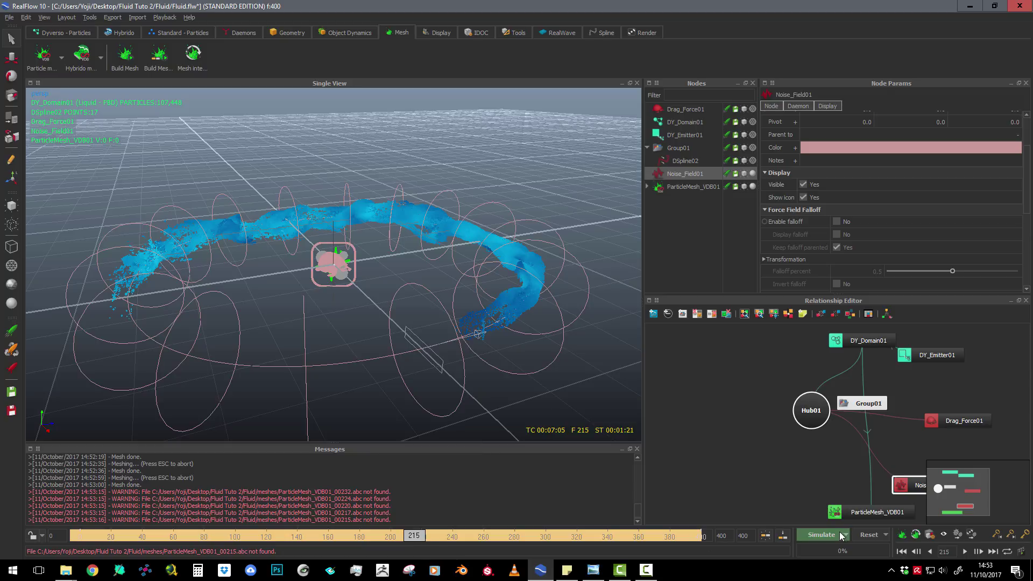
left_click_drag(414, 539, 63, 534)
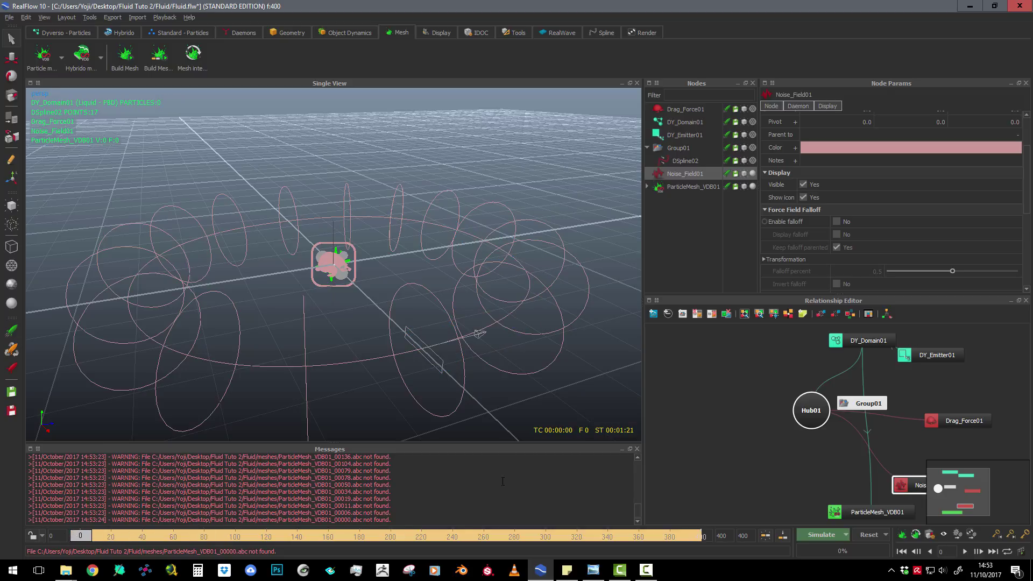
left_click_drag(81, 536, 301, 537)
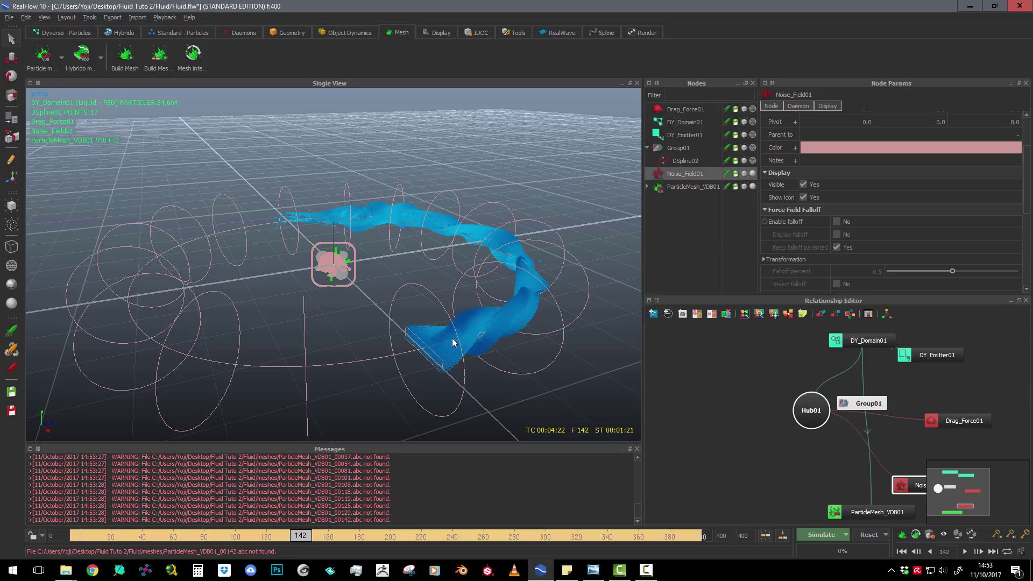
Disable Fluid dynamics for the project's simulation.
left_click(848, 531)
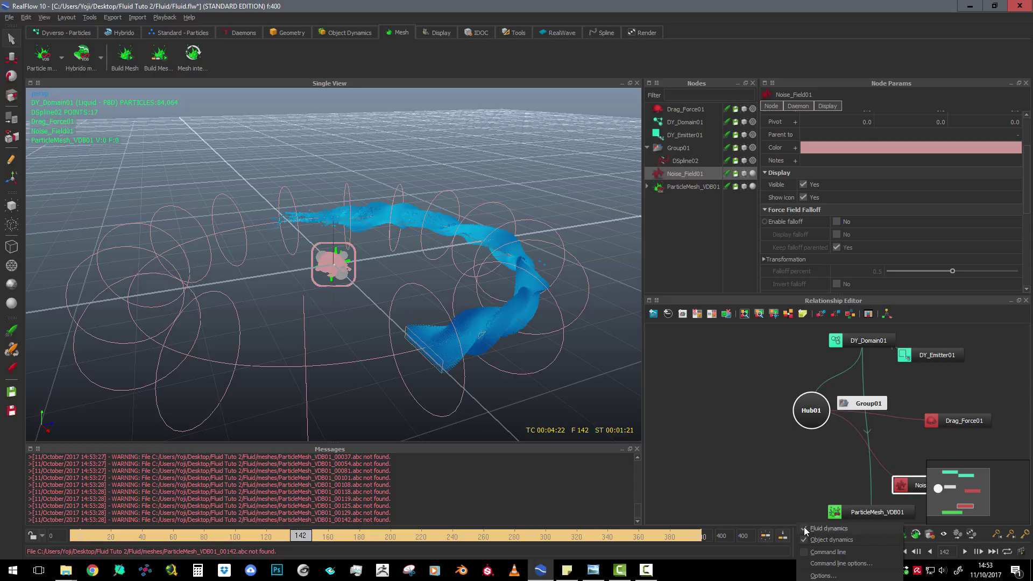
left_click(829, 529)
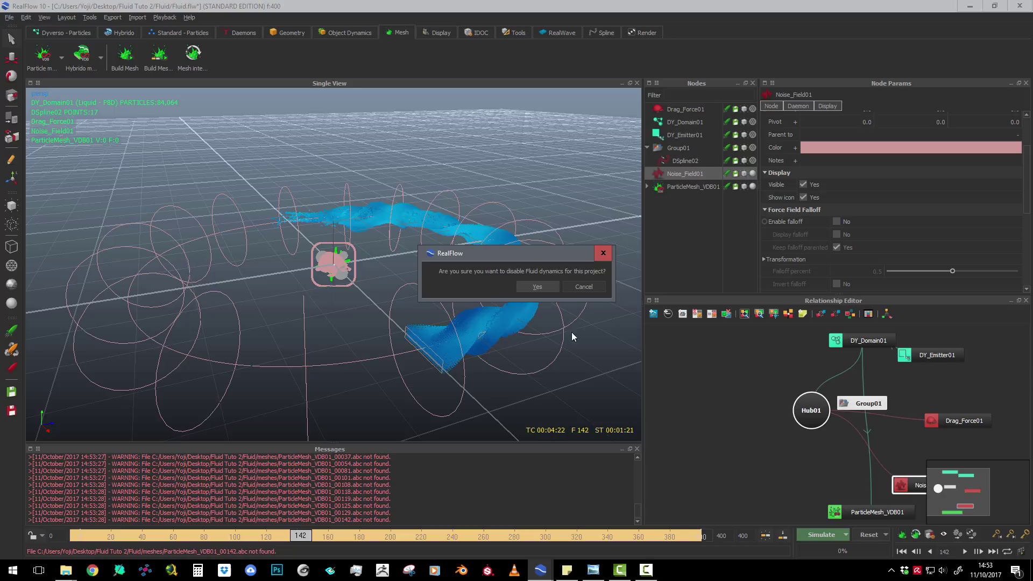
left_click(535, 289)
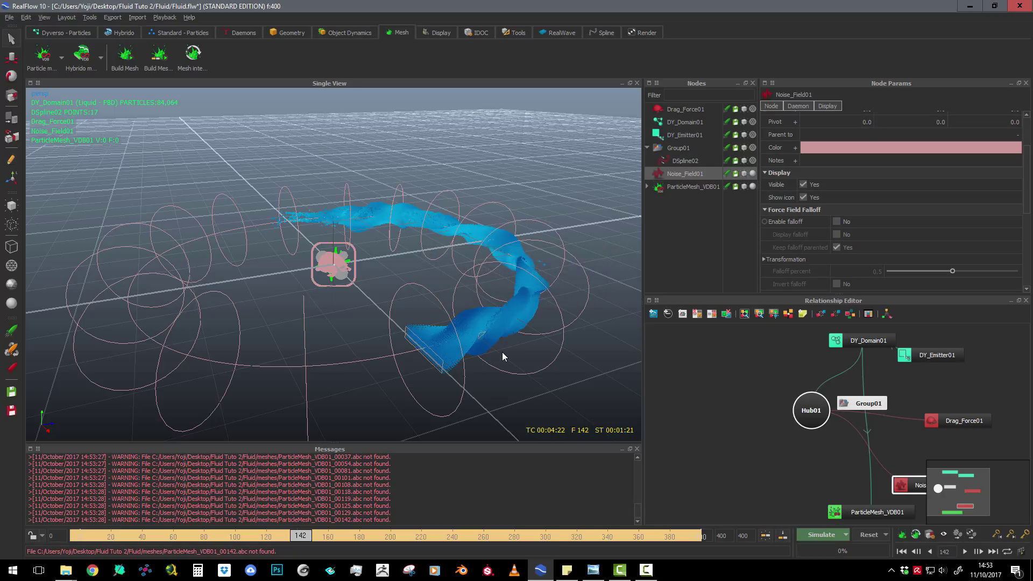
Return to frame 0 and run the simulation from the cached data to generate the meshes for the whole sequence.
left_click_drag(299, 540, 80, 536)
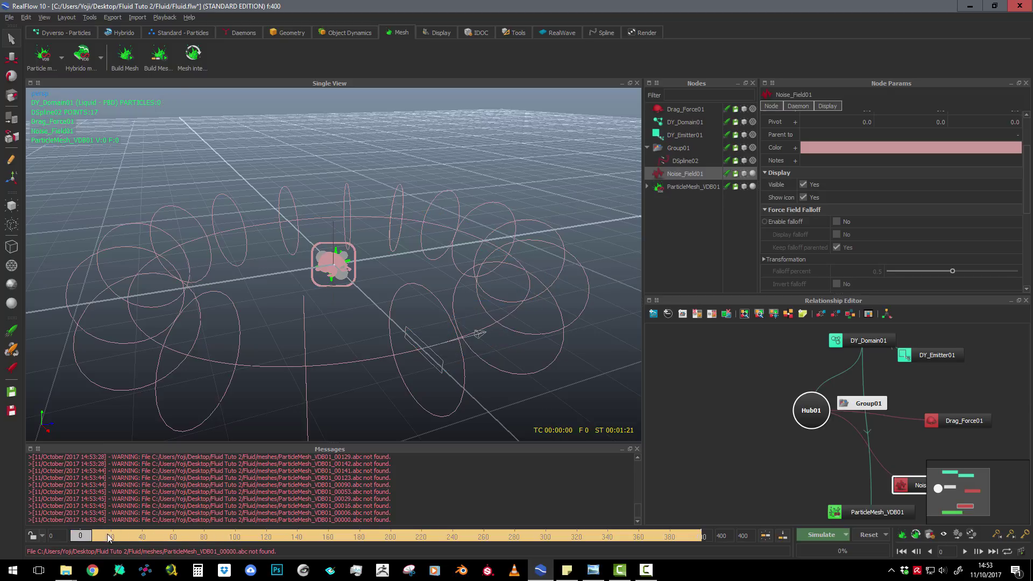
left_click(822, 535)
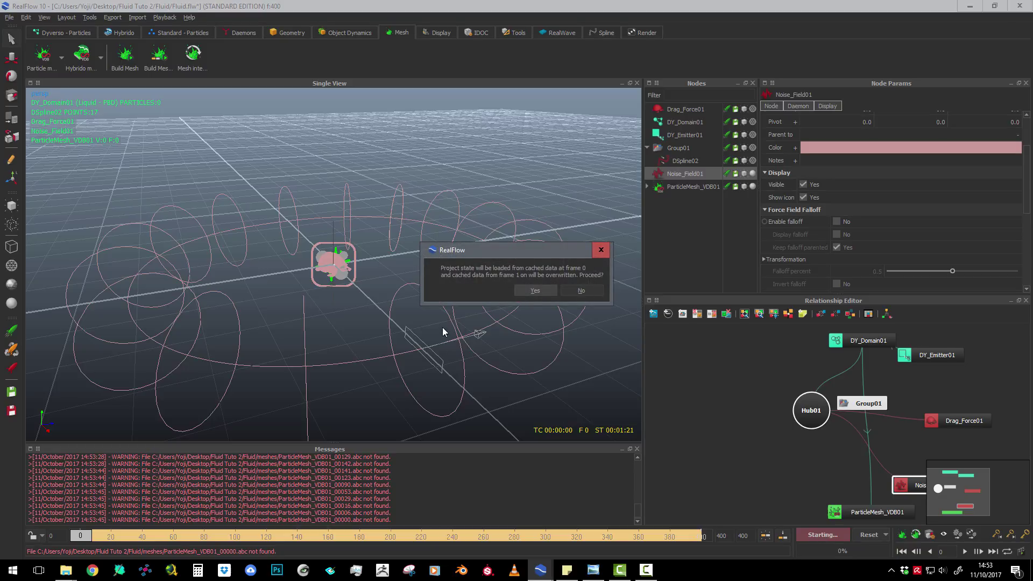
left_click(538, 292)
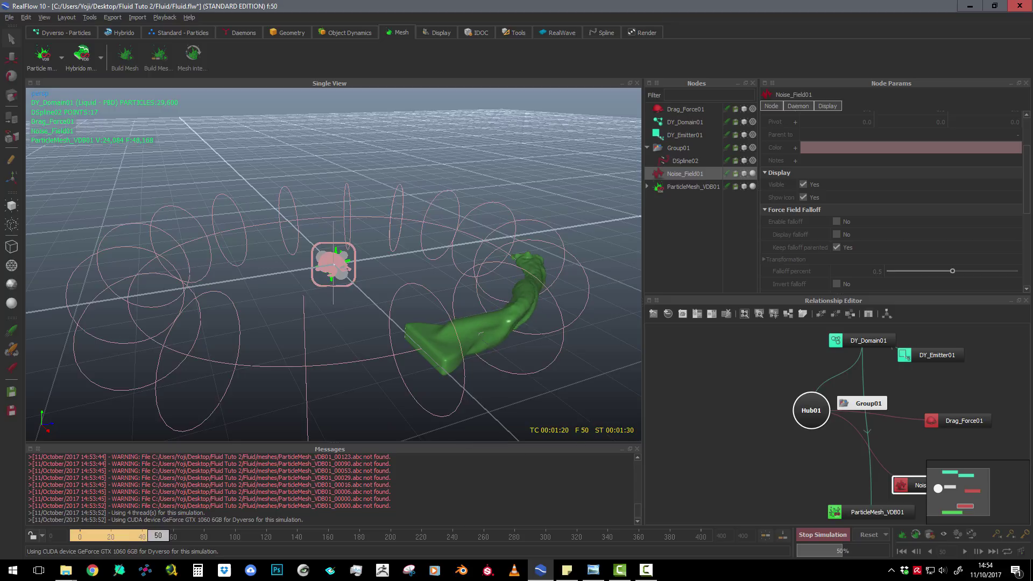
key("F9")
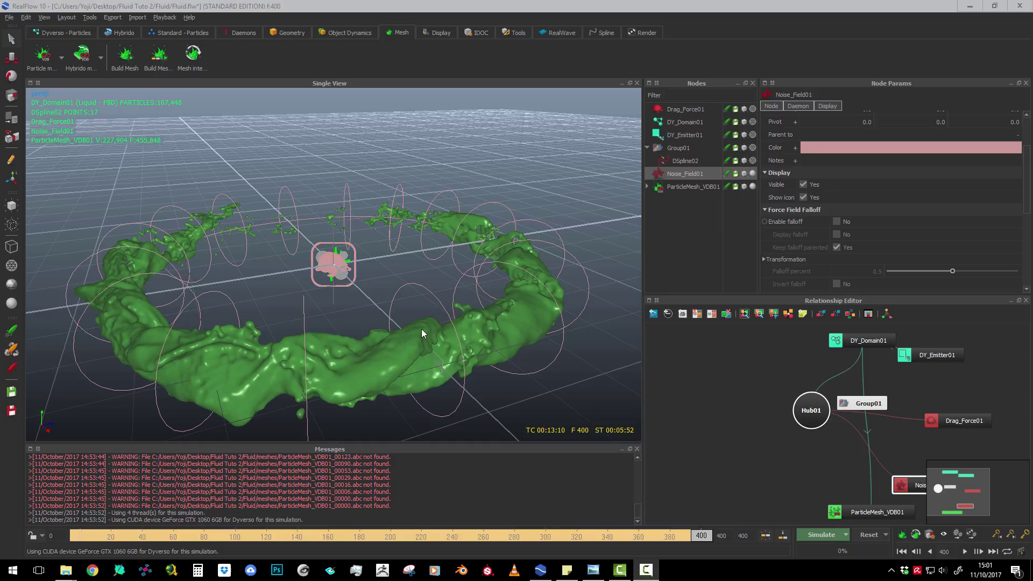
Inspect the meshed fluid at several frames, including frames 304 and 177.
scroll(341, 315, "down", 3)
scroll(340, 312, "up", 2)
left_click(342, 312)
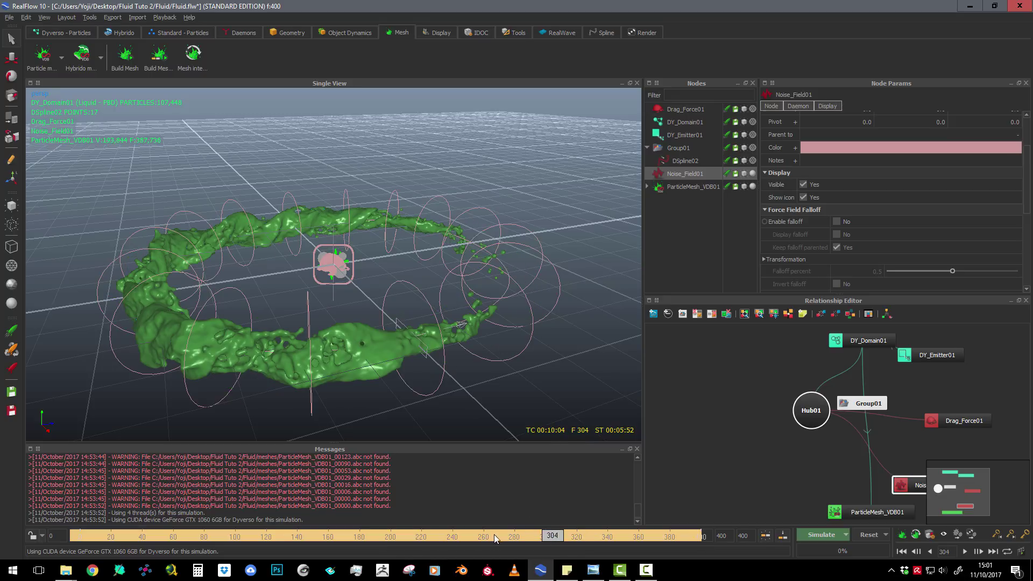
left_click(357, 535)
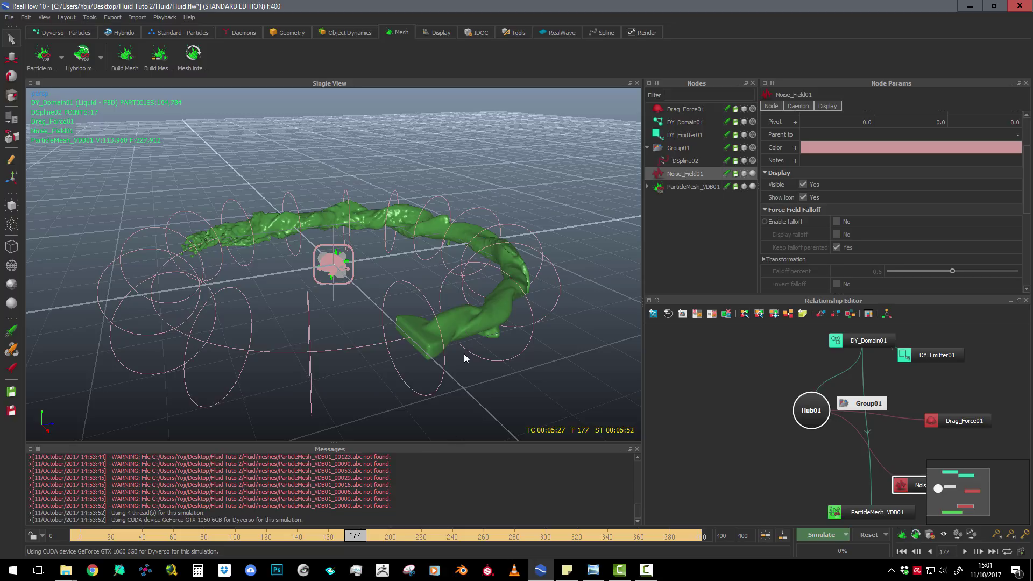
Review the particle mesh's export settings, and in File Explorer examine the .abc mesh sequence in Fluid Tuto 2 > Fluid > meshes.
left_click(471, 322)
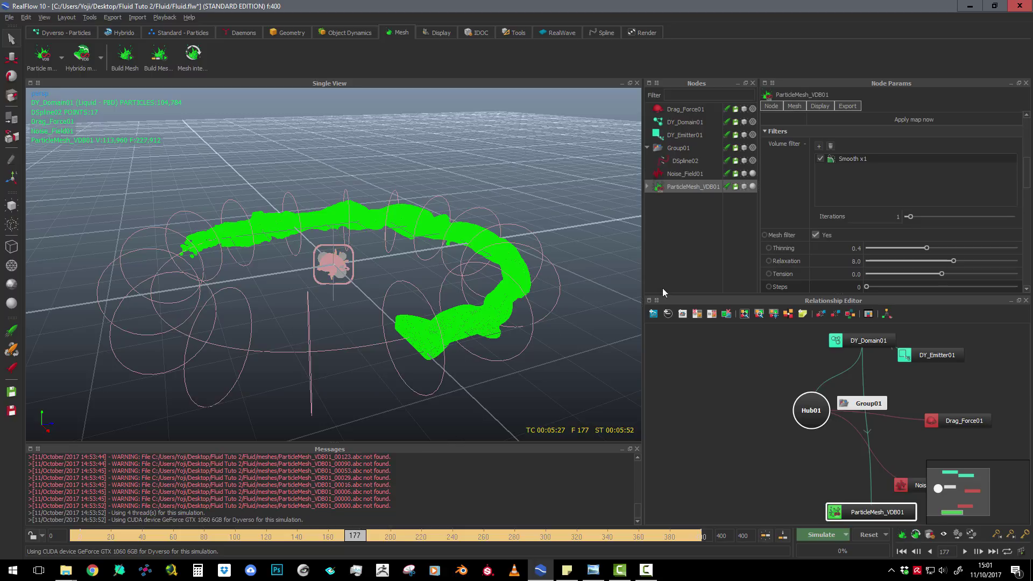
left_click(848, 106)
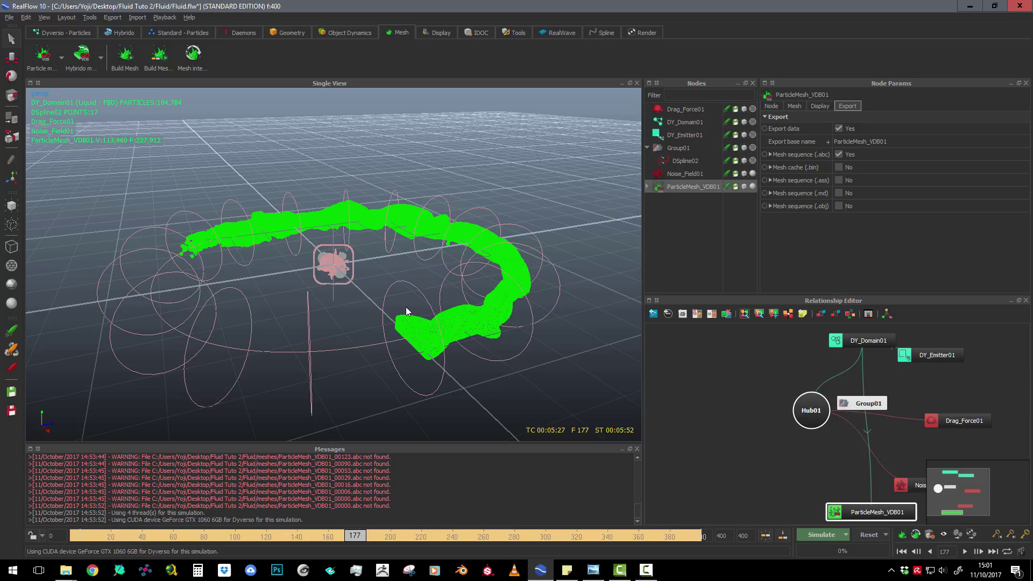
left_click(970, 6)
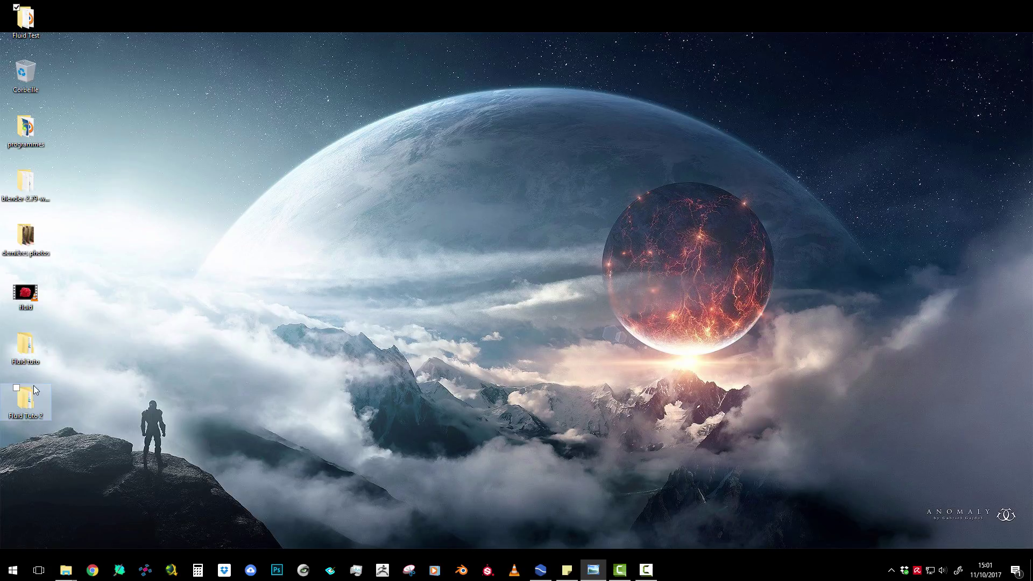
double_click(23, 408)
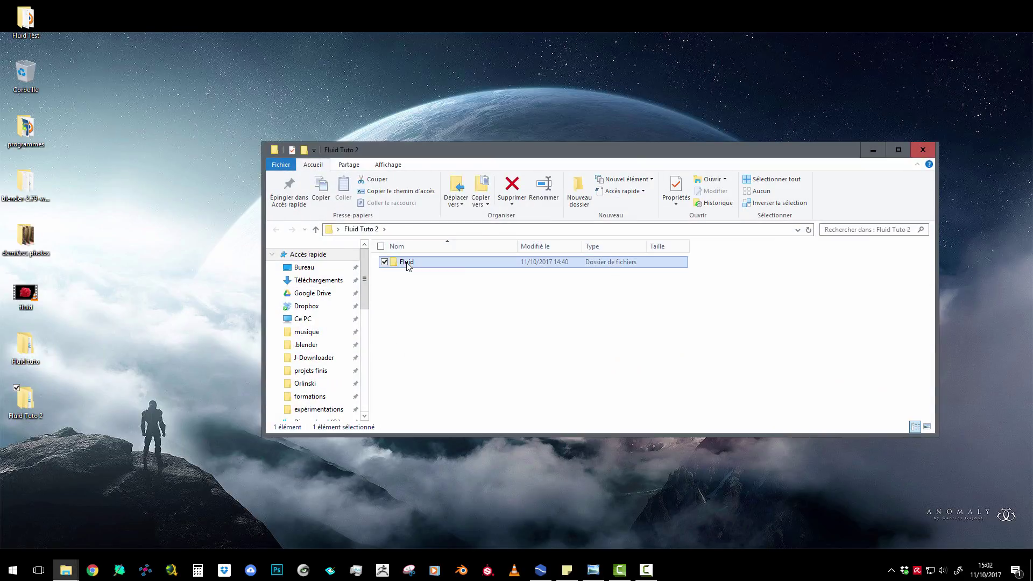
double_click(407, 264)
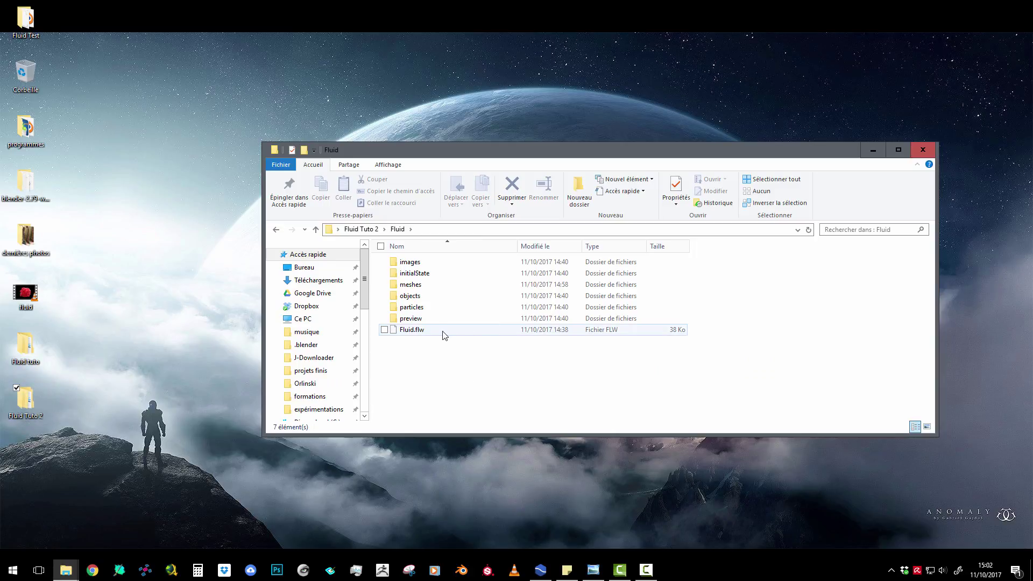
double_click(411, 284)
scroll(463, 283, "down", 4)
scroll(464, 283, "up", 4)
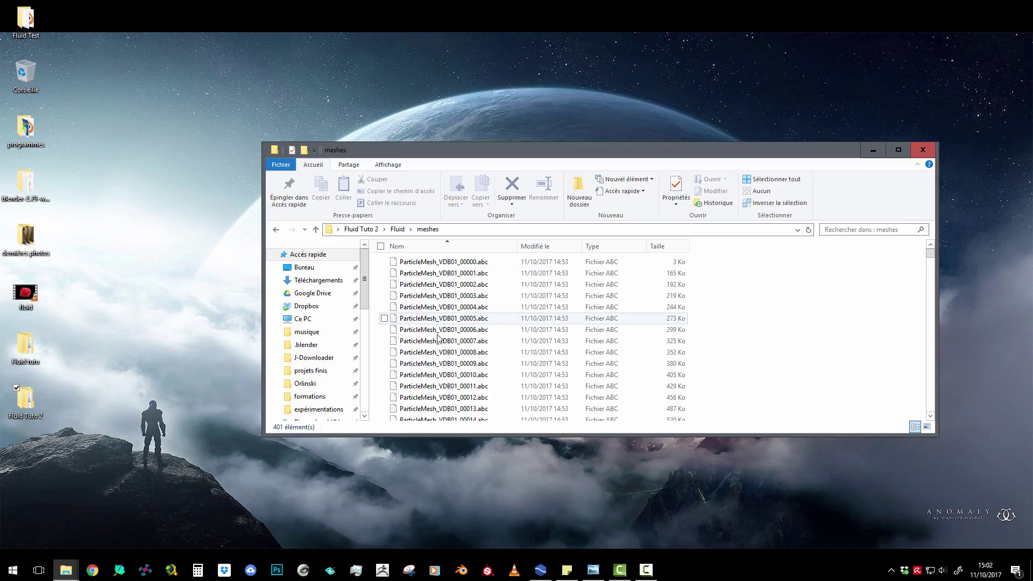
scroll(481, 333, "down", 17)
scroll(482, 336, "up", 17)
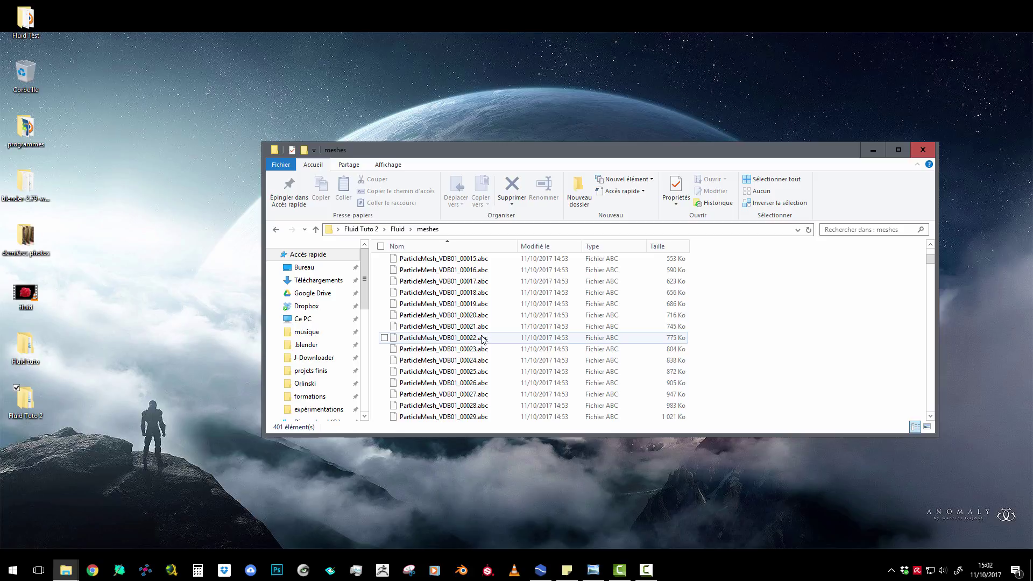
Switch to Blender and set the scene to Cycles Render on GPU Compute with the resolution scale at 100%.
left_click(462, 569)
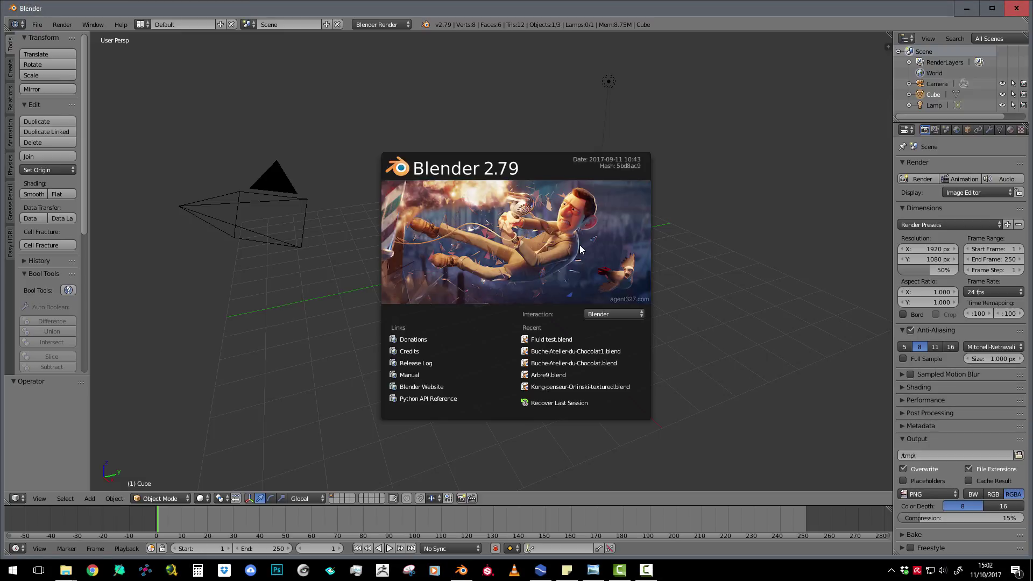
left_click(397, 25)
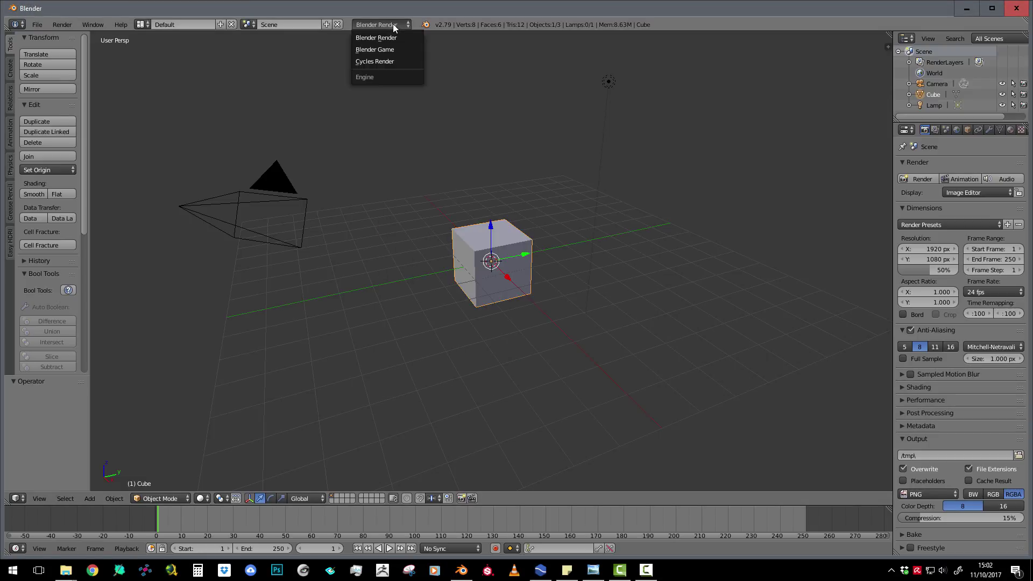
left_click(386, 62)
left_click(977, 219)
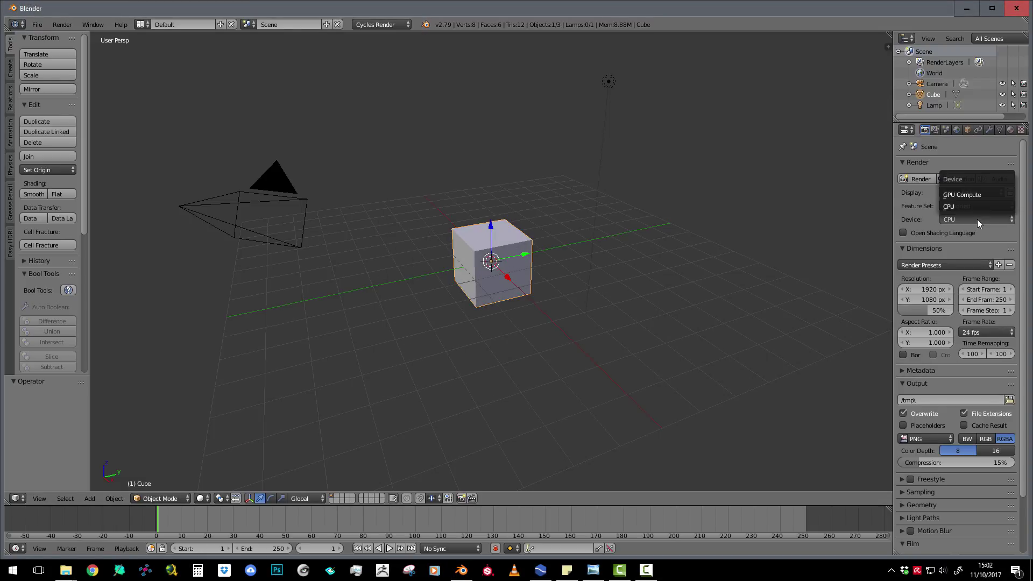
left_click(969, 197)
left_click_drag(927, 297, 1005, 291)
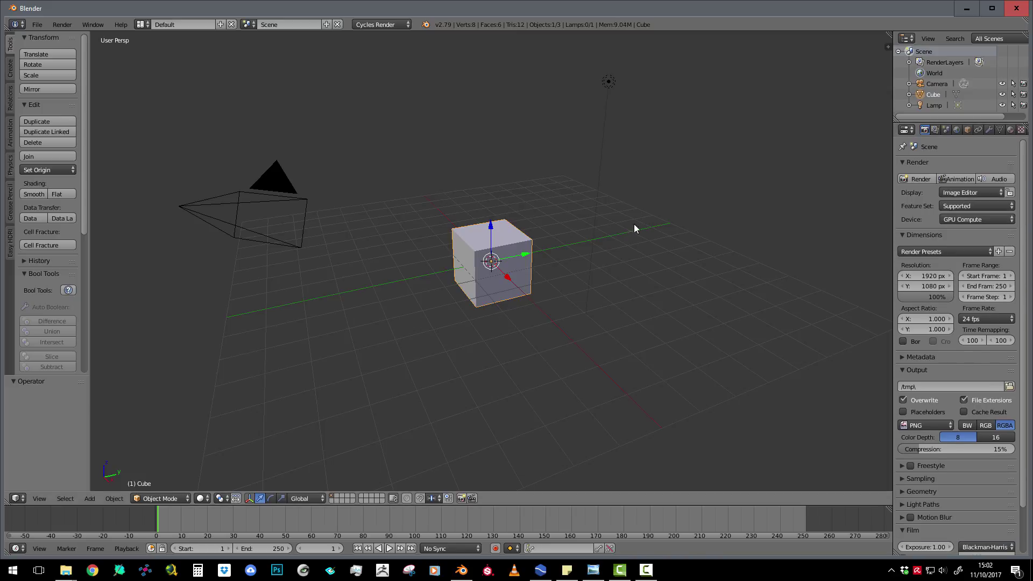
Delete the default cube and lamp from the scene, keeping the camera.
scroll(538, 266, "down", 3)
scroll(457, 269, "up", 4)
scroll(323, 242, "down", 2)
mouse_move(400, 265)
middle_mouse_down()
mouse_move(389, 268)
mouse_move(398, 257)
middle_mouse_up()
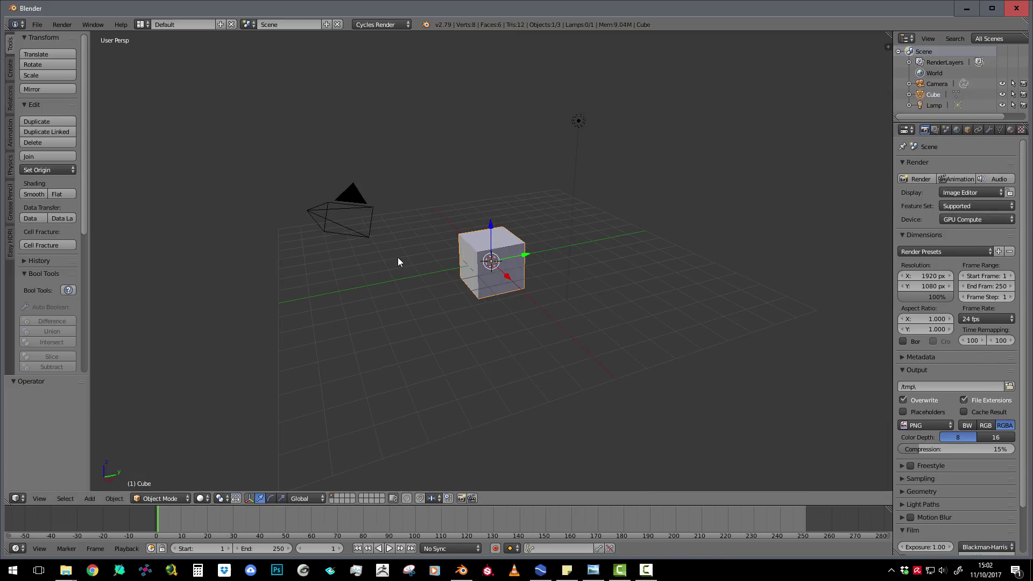
key("x")
left_click(482, 249)
right_click(579, 120)
key("x")
left_click(583, 126)
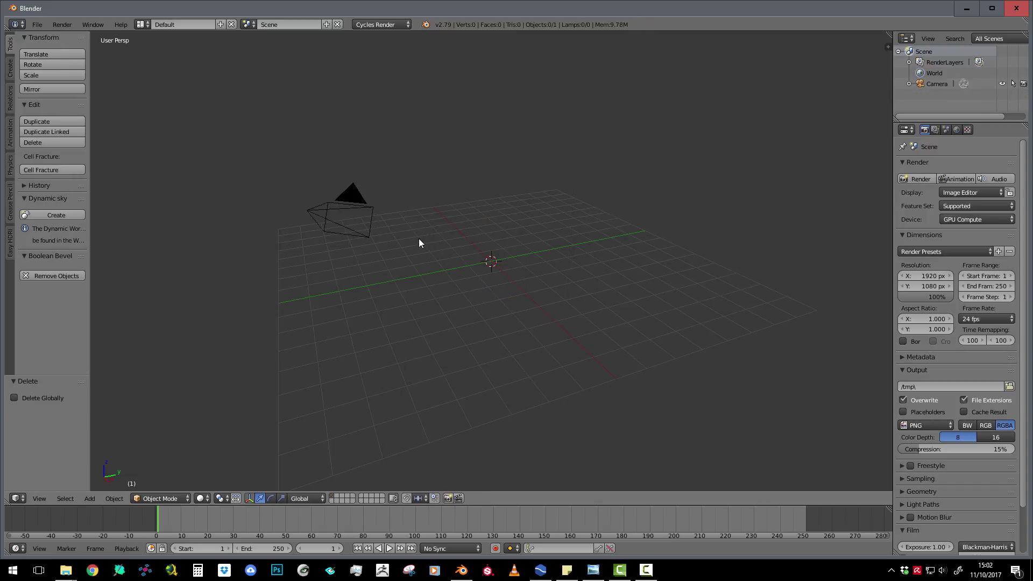
Start the Screencast Keys display in the 3D view and hide the view's properties again.
middle_click_drag(422, 238, 418, 240)
middle_click_drag(470, 272, 574, 263)
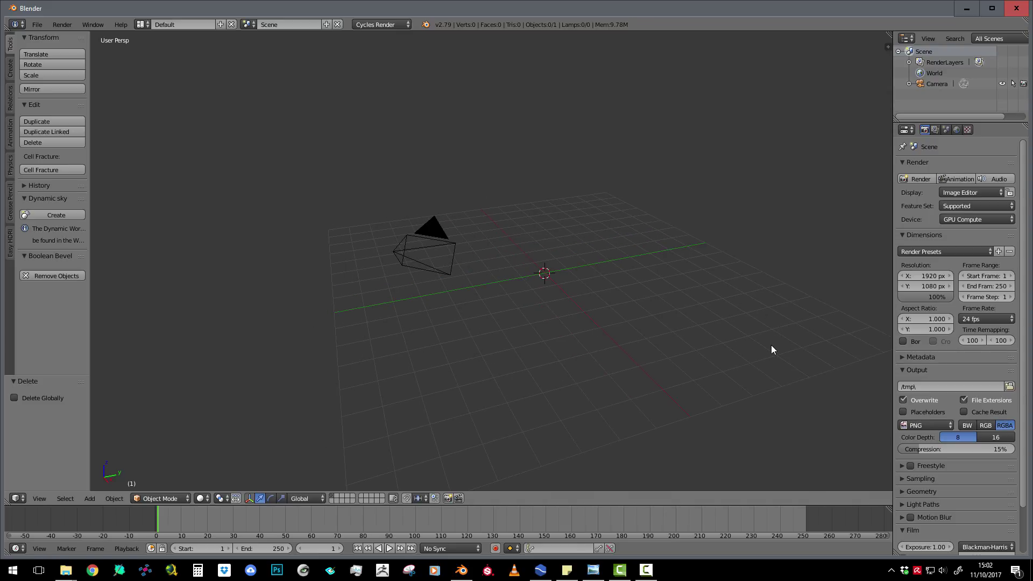
key("n")
left_click(850, 459)
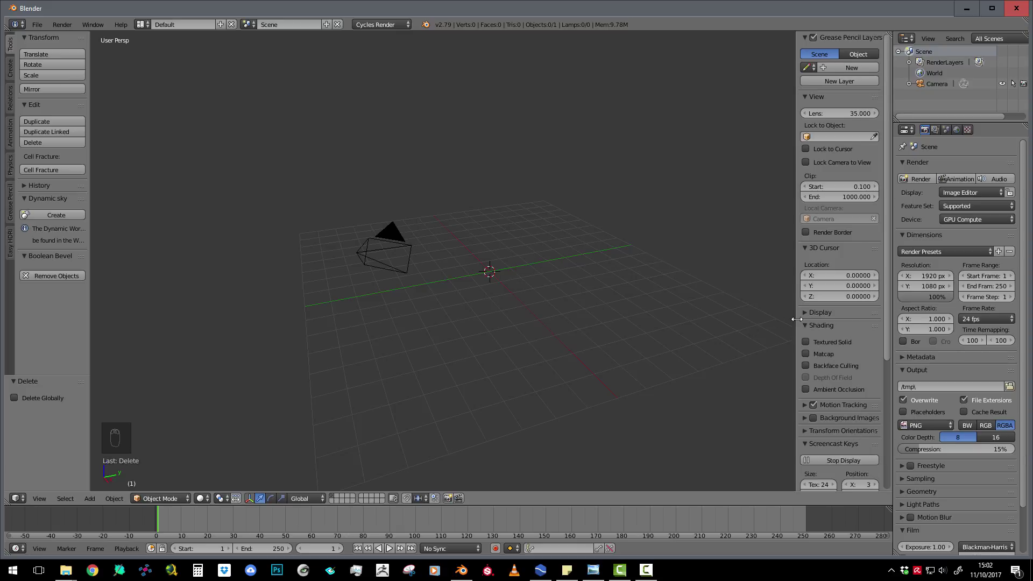
key("n")
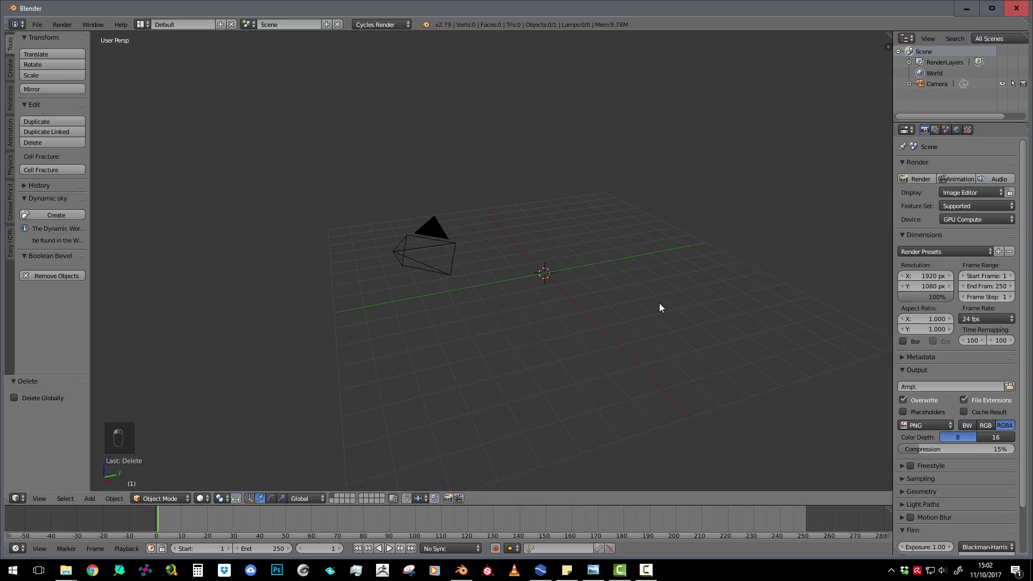
Start an Alembic import and browse to the Desktop's Fluid Tuto 2 > Fluid > meshes folder.
key("shift+c")
middle_click_drag(566, 282, 515, 281)
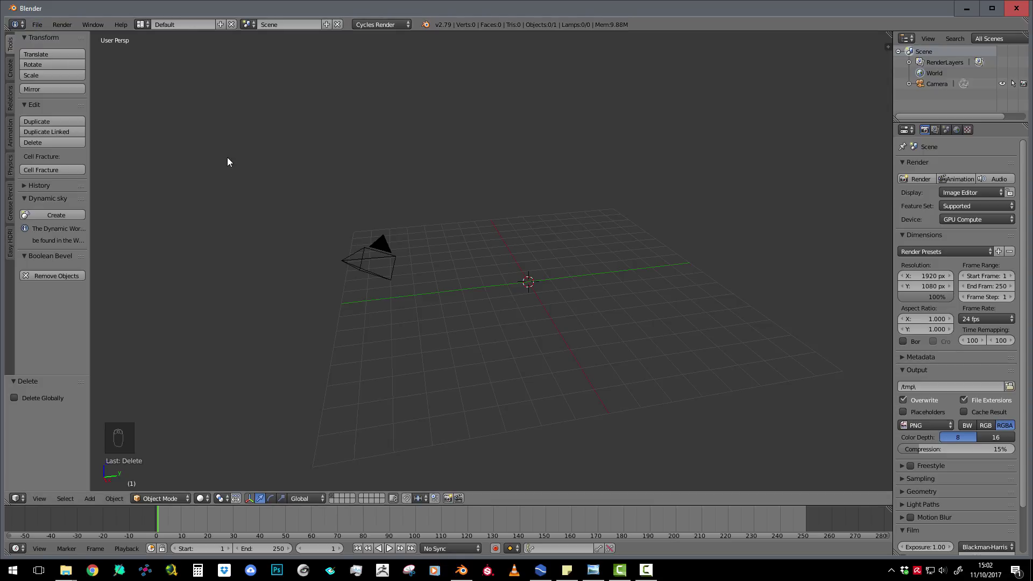
left_click(38, 25)
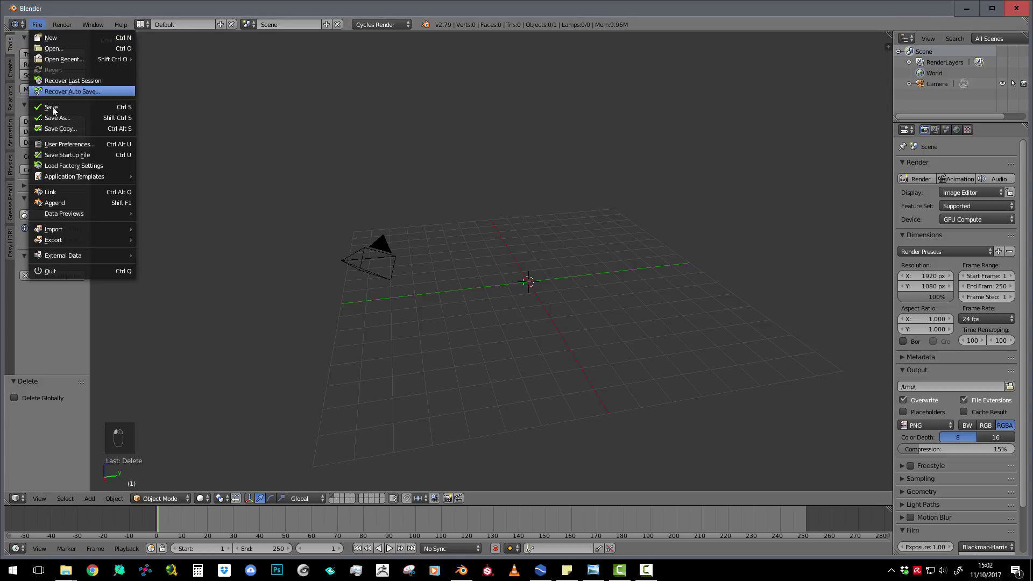
mouse_move(78, 229)
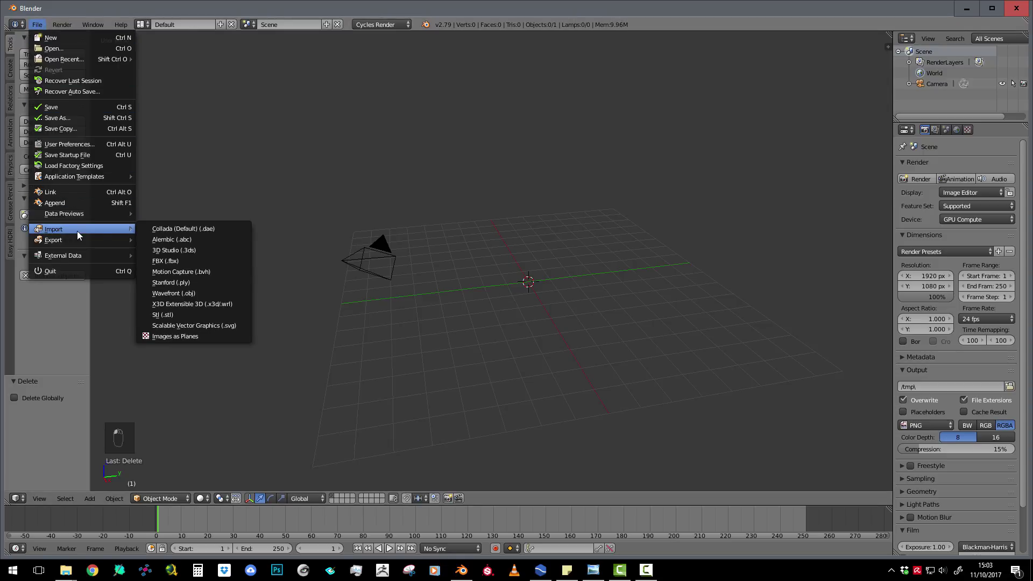
left_click(179, 237)
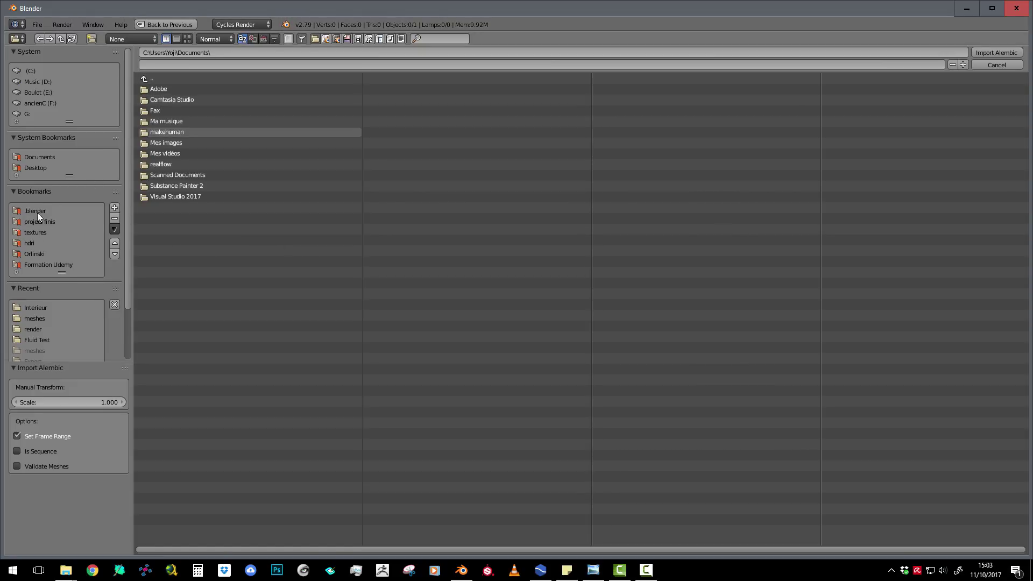
left_click(36, 167)
left_click(160, 131)
left_click(157, 89)
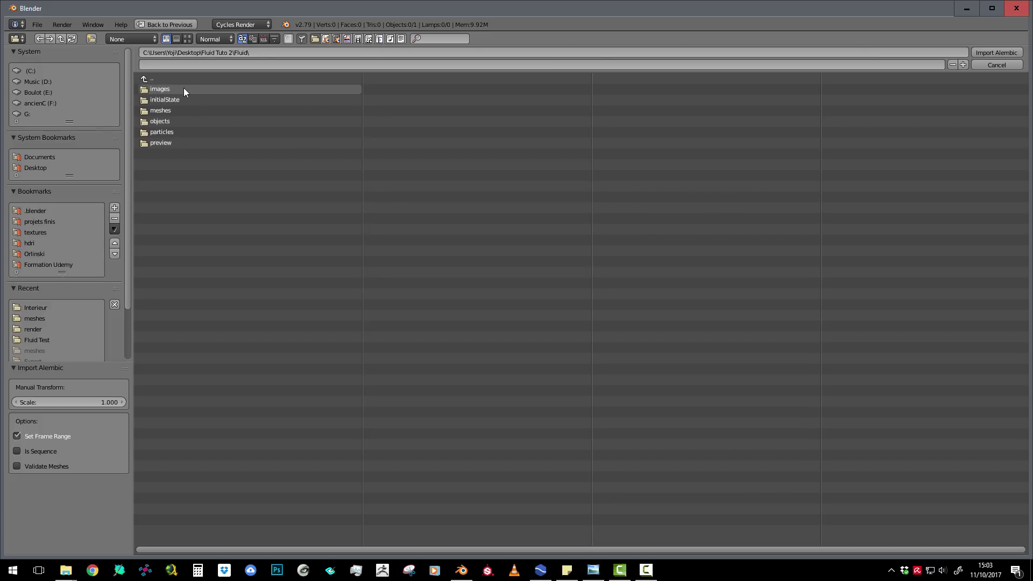
left_click(166, 112)
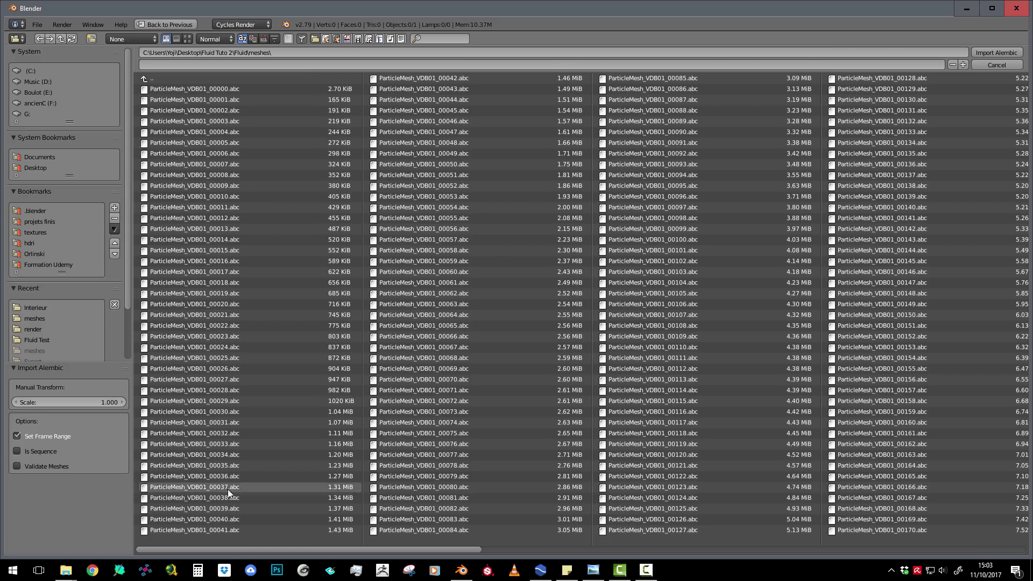
Import all ParticleMesh_VDB01 .abc files from 00000 to 00400 as a sequence, with Set Frame Range and Is Sequence enabled.
scroll(877, 282, "down", 5)
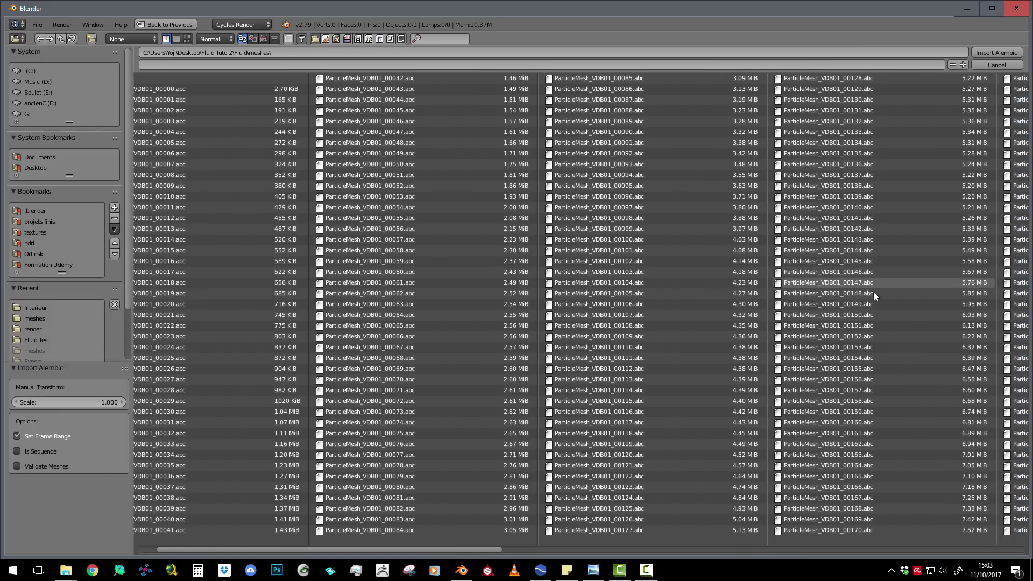
scroll(869, 296, "up", 3)
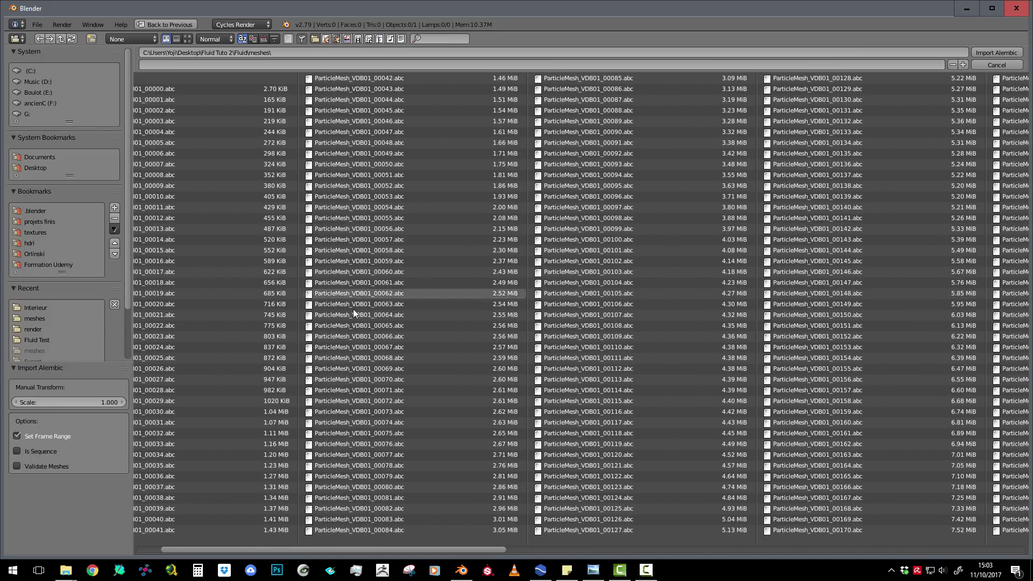
scroll(843, 286, "down", 5)
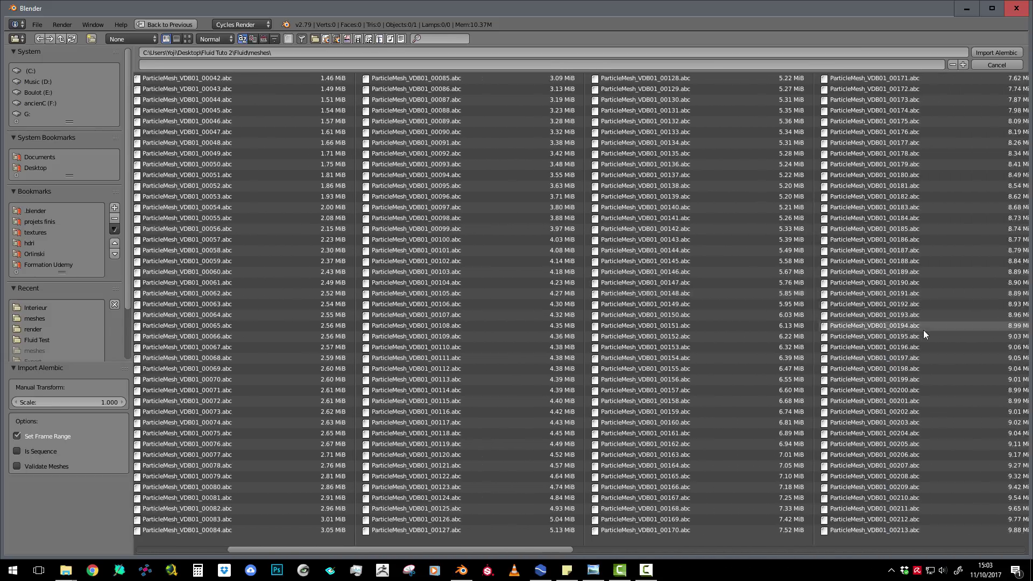
scroll(949, 475, "down", 10)
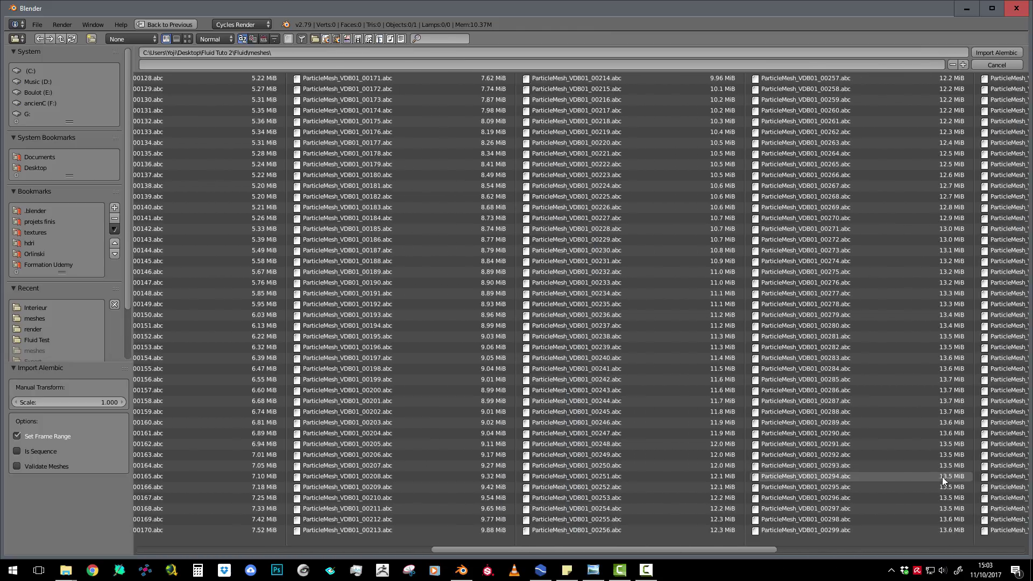
scroll(941, 473, "down", 3)
scroll(866, 548, "down", 10)
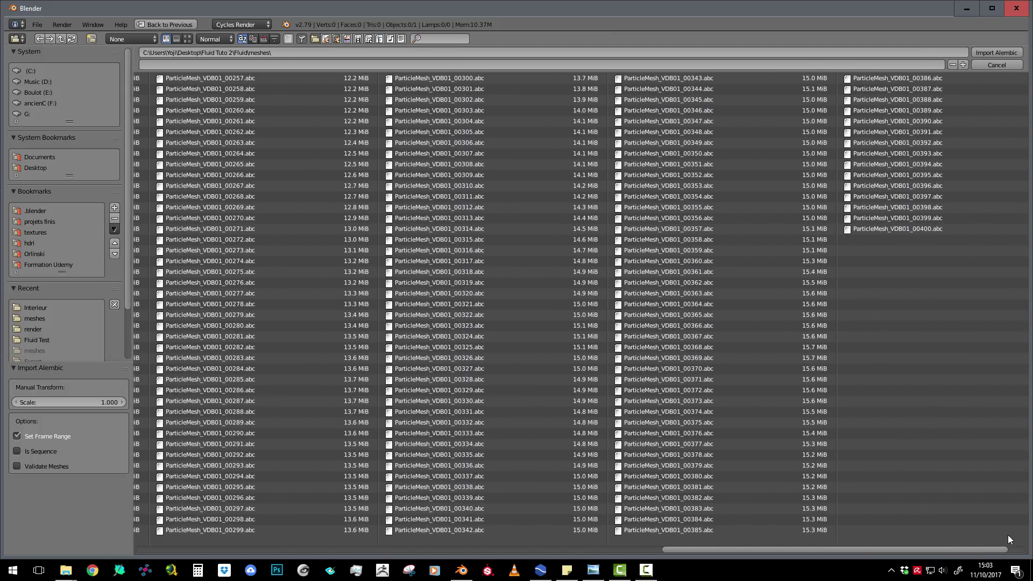
scroll(984, 550, "up", 20)
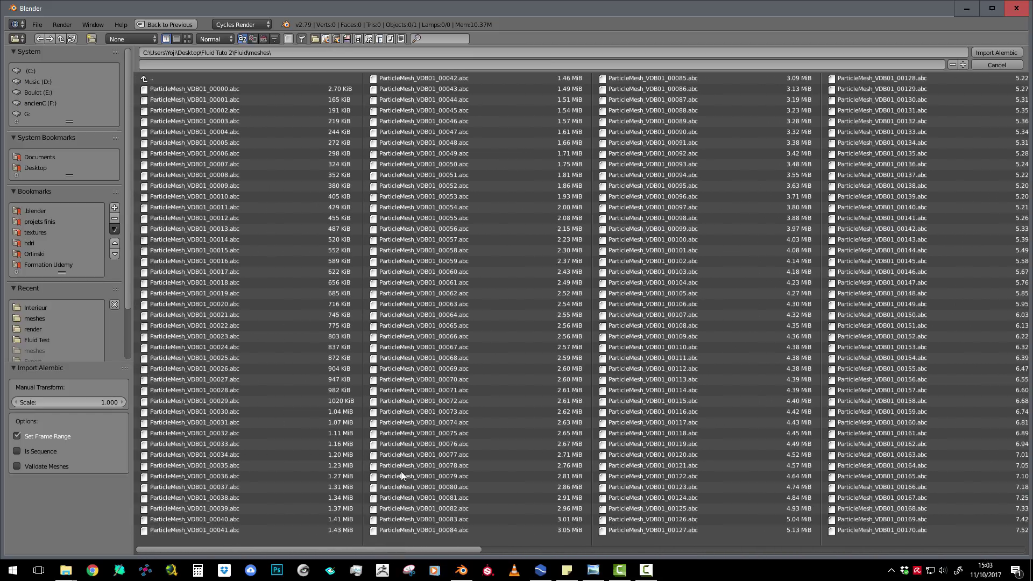
left_click(215, 89)
key("a")
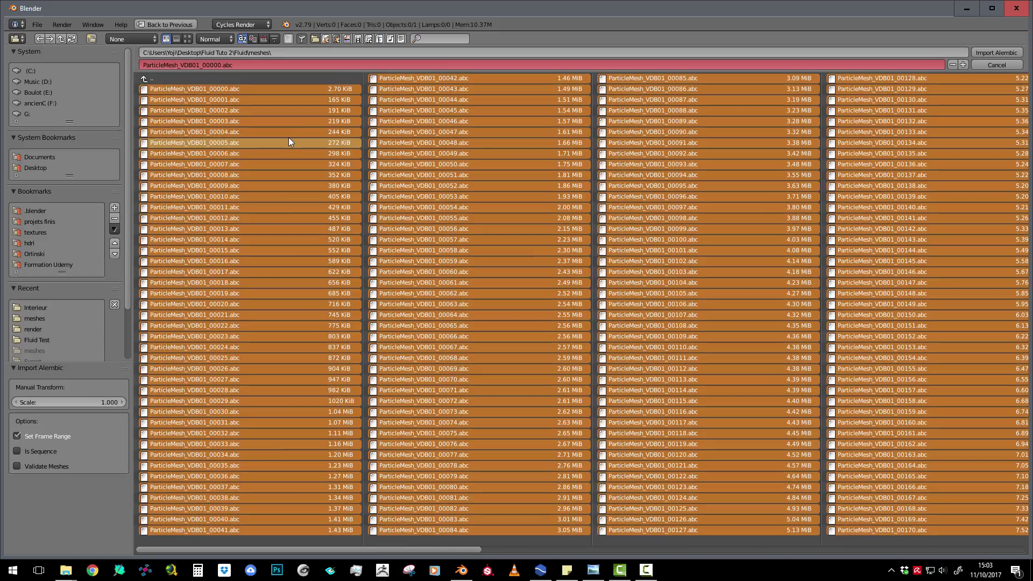
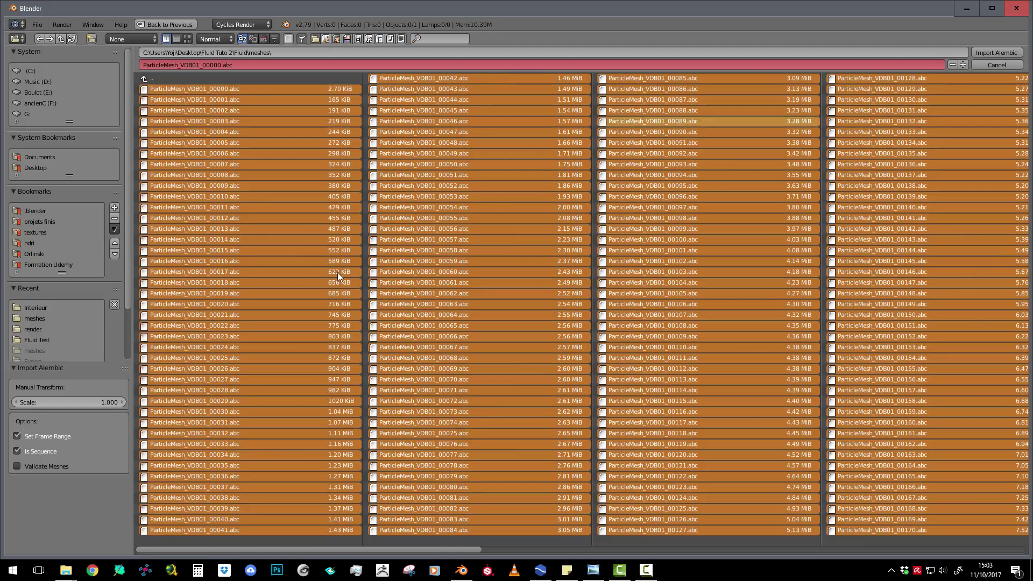
left_click(990, 54)
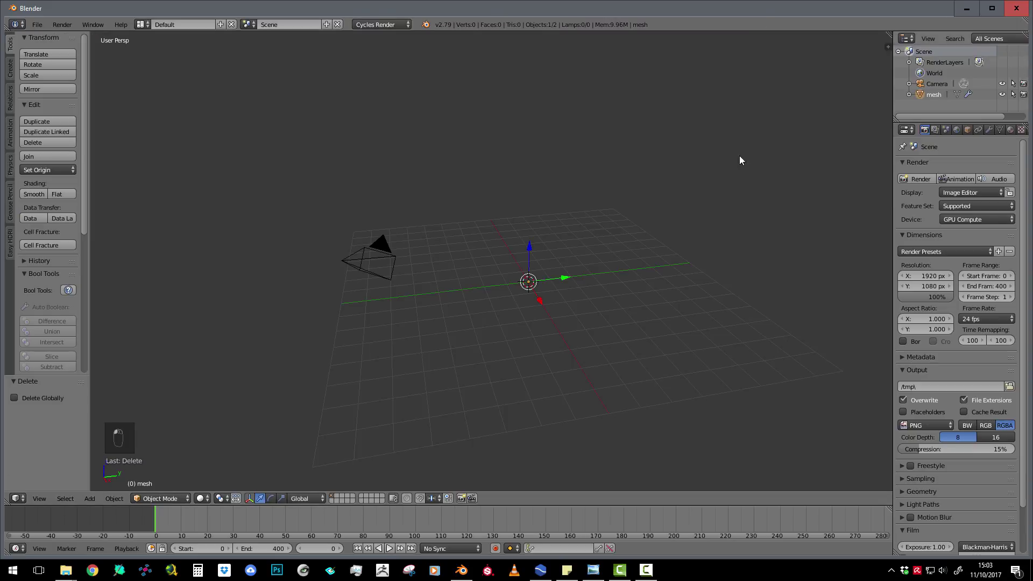
Play the imported fluid animation in the 3D view and stop it at frame 228.
scroll(535, 285, "up", 5)
scroll(534, 283, "down", 4)
key("alt+a")
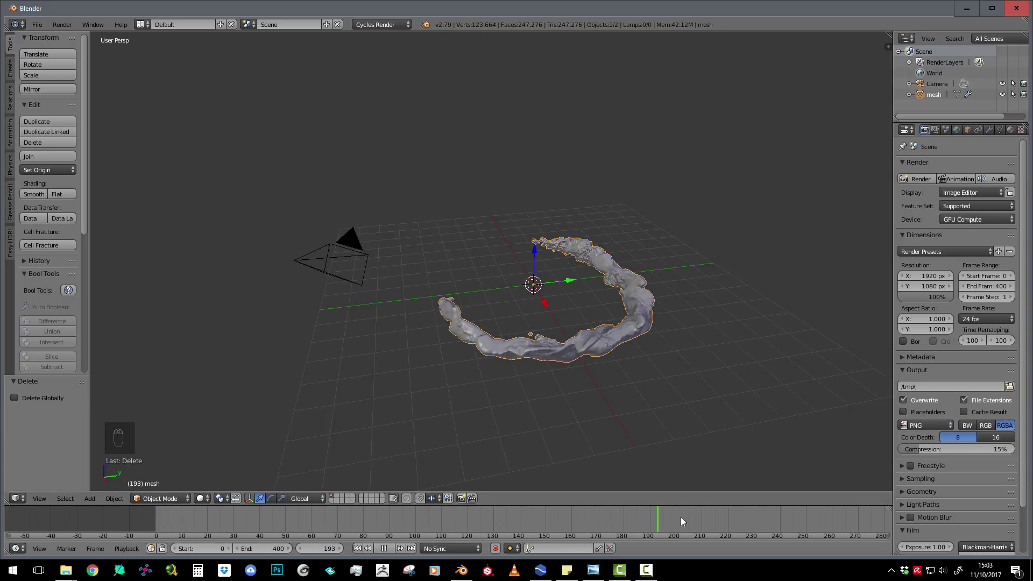
key("alt+a")
scroll(579, 334, "up", 3)
scroll(579, 333, "down", 3)
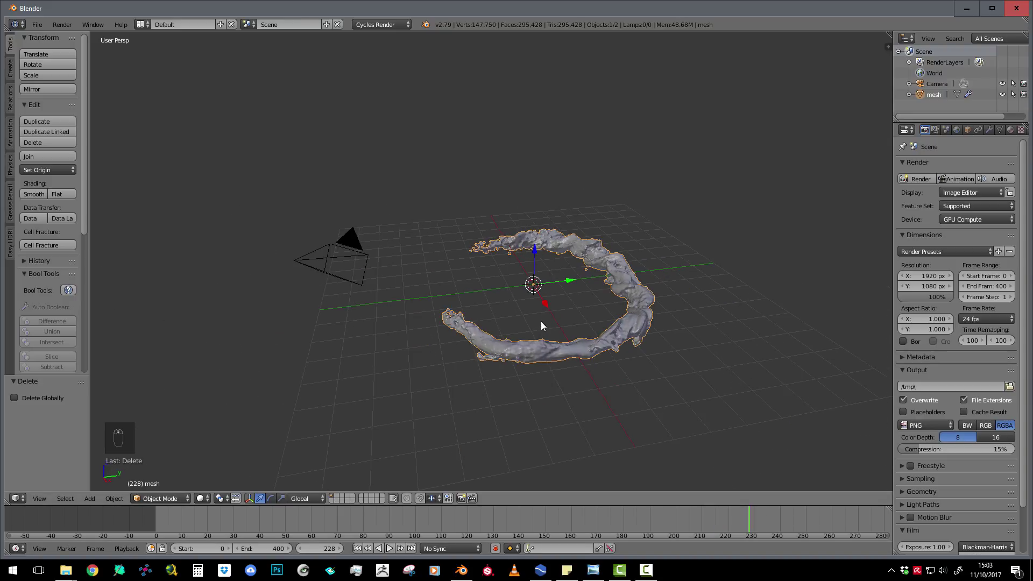
Switch the 3D view to orthographic and examine the fluid mesh's surface from up close and as a whole.
middle_click_drag(549, 323, 627, 364)
key("KP_5")
key("KP_5")
scroll(626, 358, "down", 2)
middle_click_drag(586, 363, 590, 379)
key("KP_5")
scroll(590, 379, "down", 5)
scroll(569, 334, "up", 2)
scroll(454, 357, "up", 3)
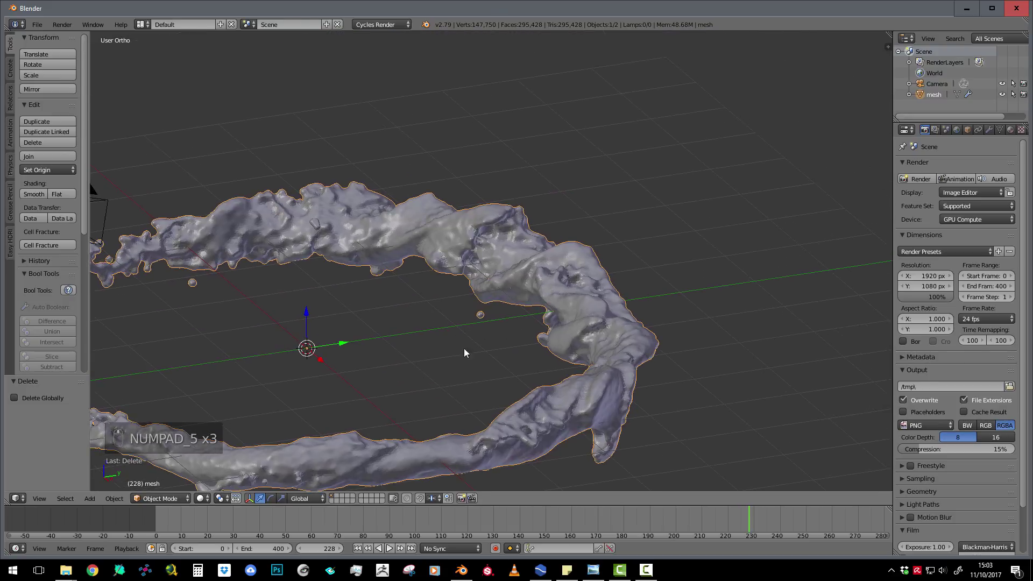
scroll(572, 311, "up", 4)
scroll(547, 272, "down", 2)
scroll(512, 356, "down", 5)
middle_click_drag(402, 354, 463, 327, "shift")
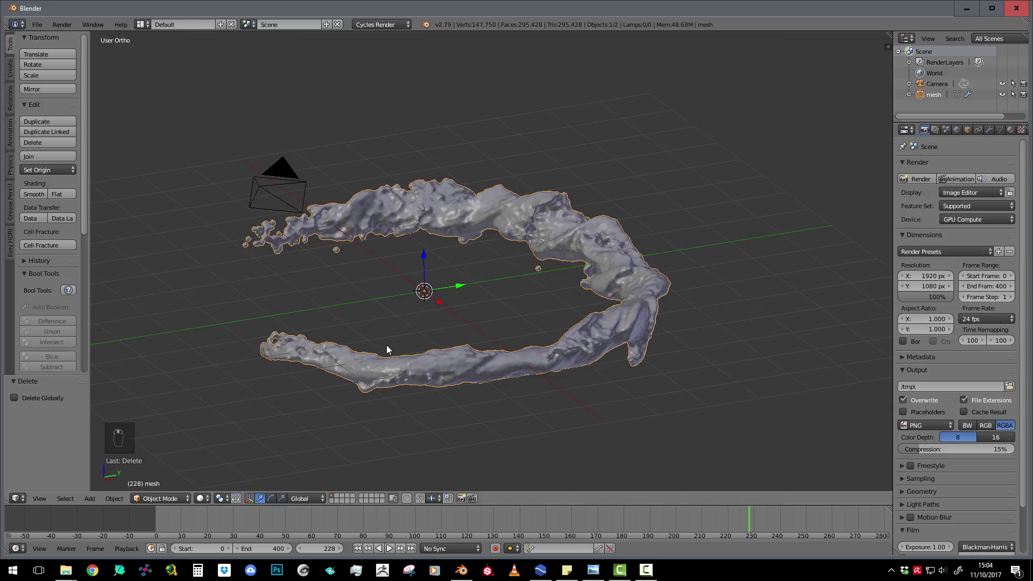
Apply smooth shading to the imported fluid mesh.
scroll(532, 273, "up", 2)
scroll(558, 322, "up", 3)
scroll(272, 233, "up", 1)
left_click(35, 193)
scroll(409, 329, "down", 4)
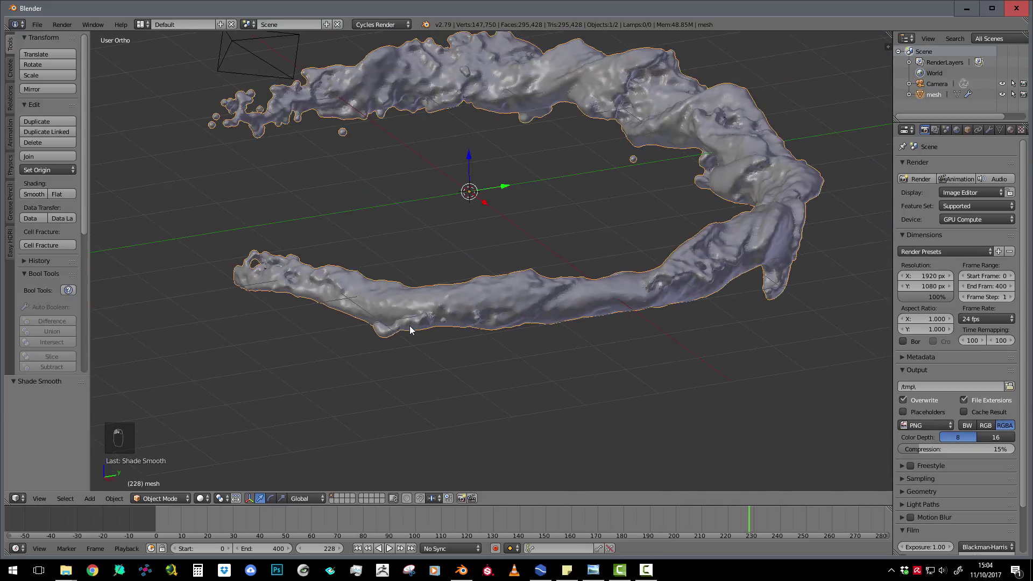
middle_click_drag(440, 289, 479, 345)
scroll(430, 288, "down", 4)
scroll(479, 346, "up", 1)
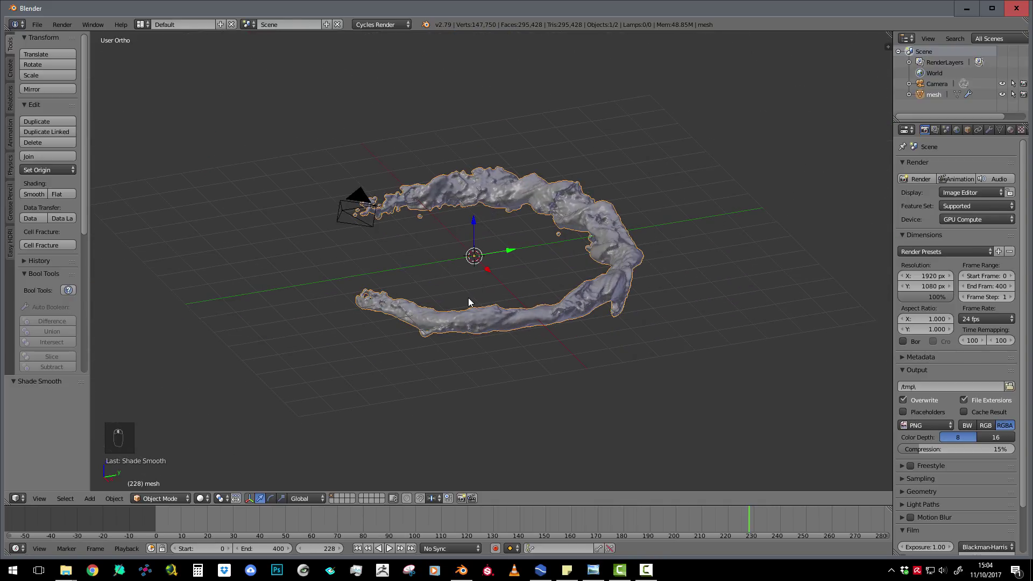
scroll(468, 303, "up", 2)
middle_click_drag(478, 289, 482, 305, "shift")
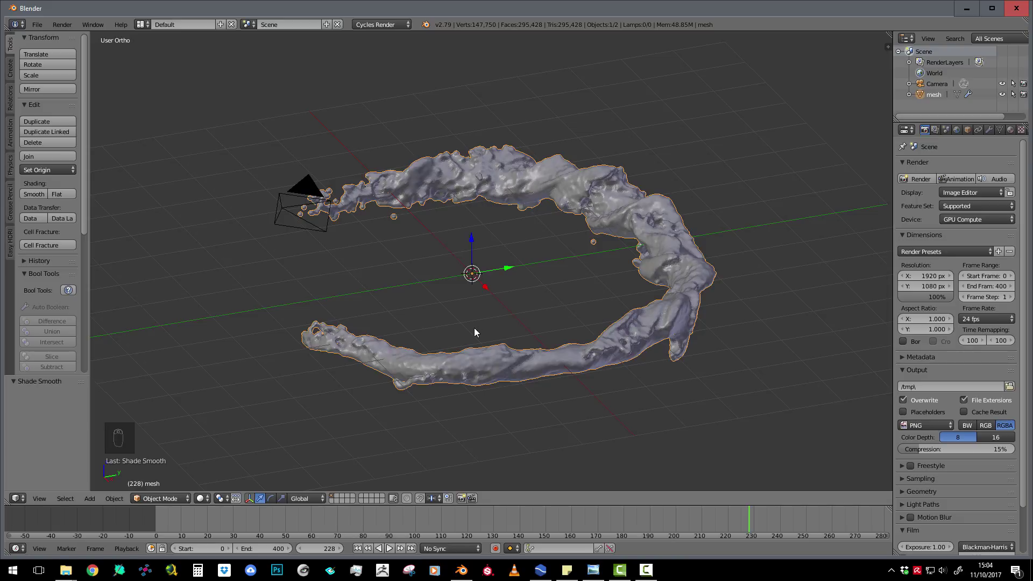
Show the fluid mesh's sequence cache modifier and check the object in Edit Mode, returning to Object Mode.
left_click(989, 130)
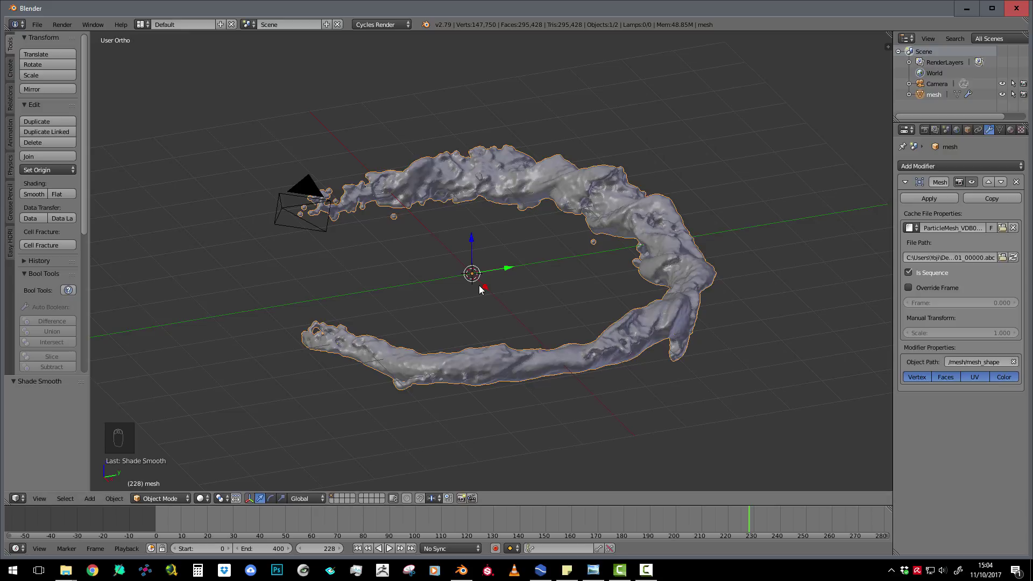
key("Tab")
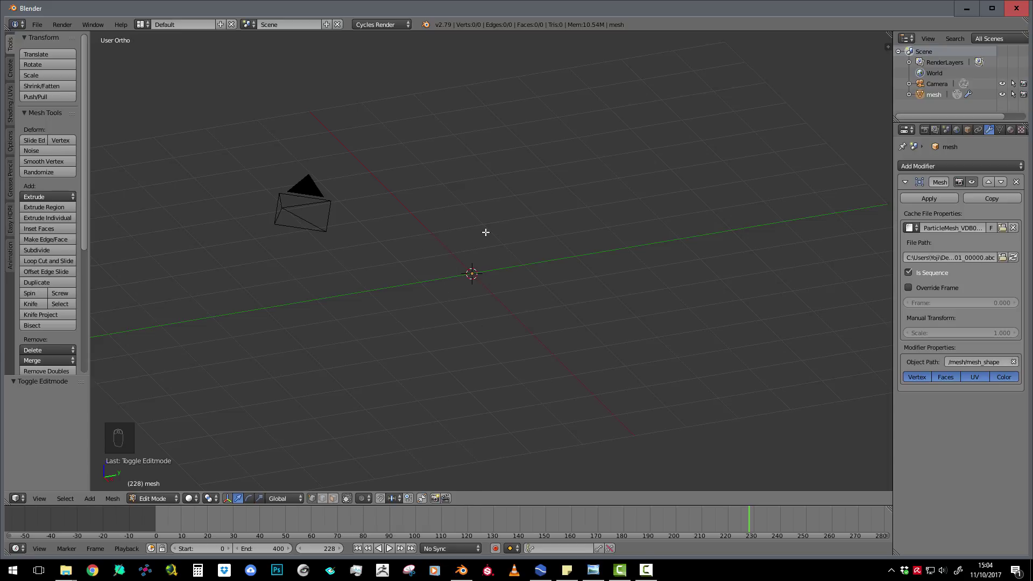
key("Tab")
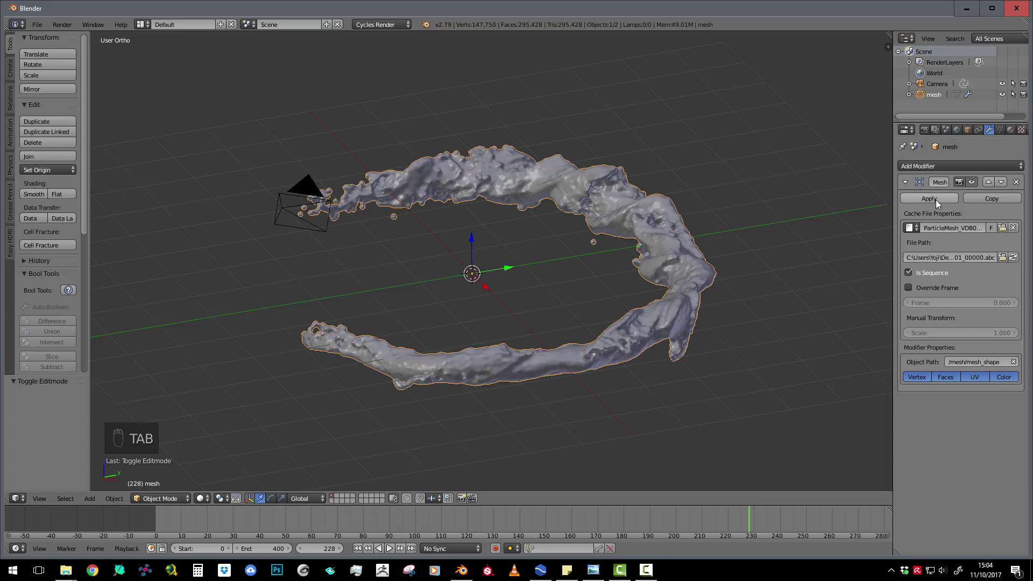
Widen the 3D view by narrowing the properties area, and examine the fluid mesh.
left_click_drag(892, 208, 920, 212)
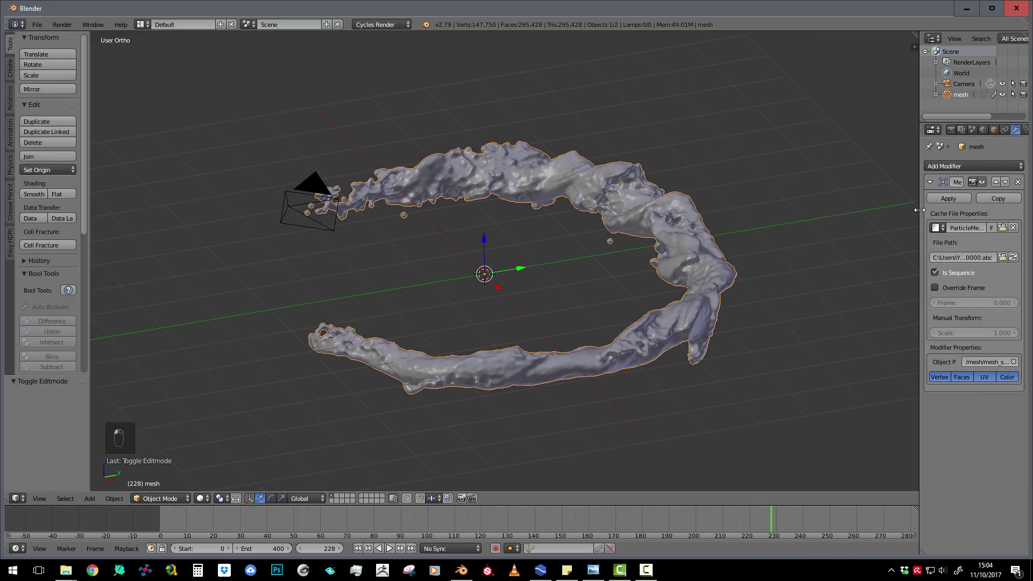
scroll(410, 376, "down", 4)
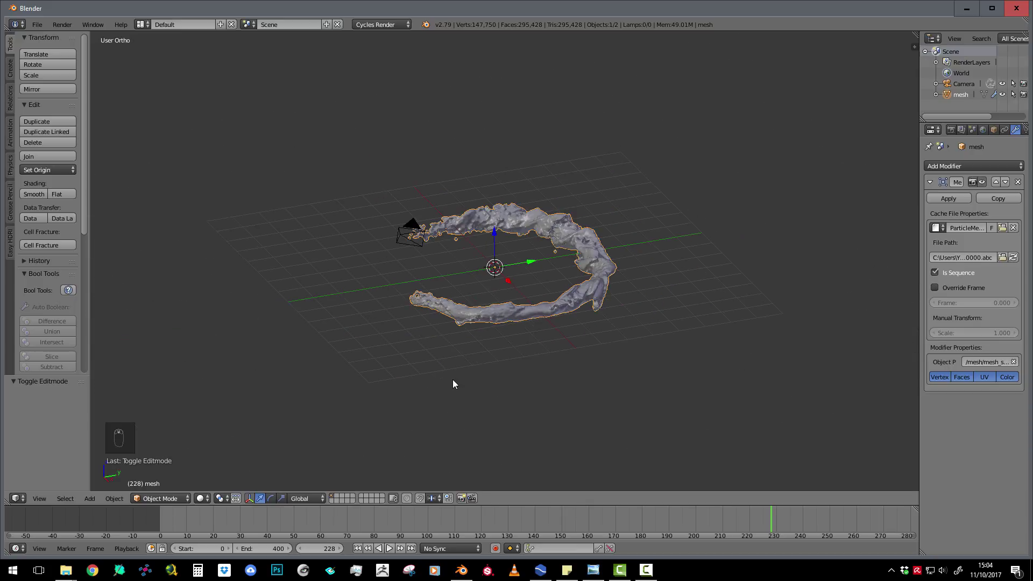
scroll(454, 378, "up", 3)
middle_click_drag(484, 341, 593, 305)
scroll(539, 361, "up", 4)
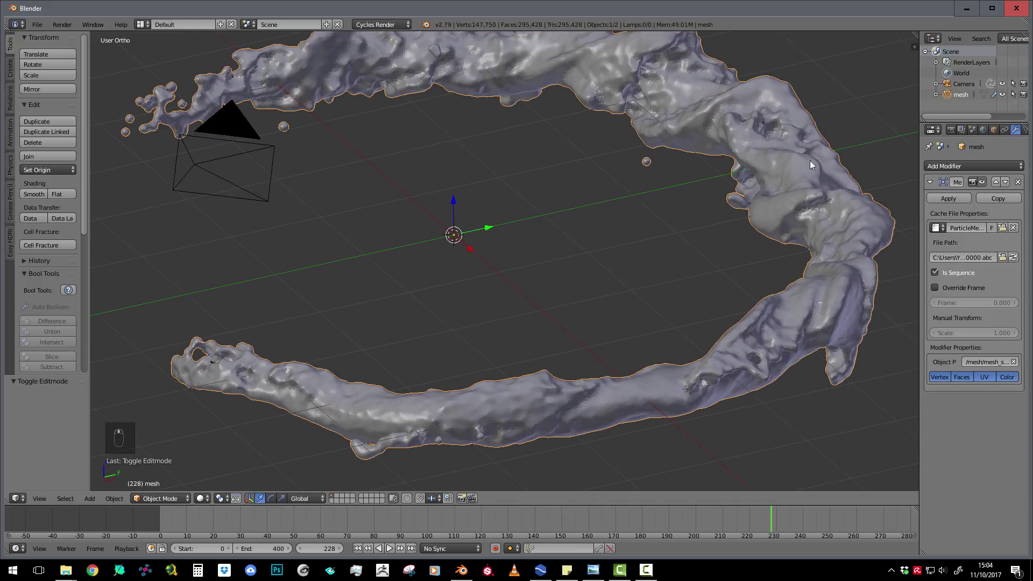
scroll(613, 253, "down", 2)
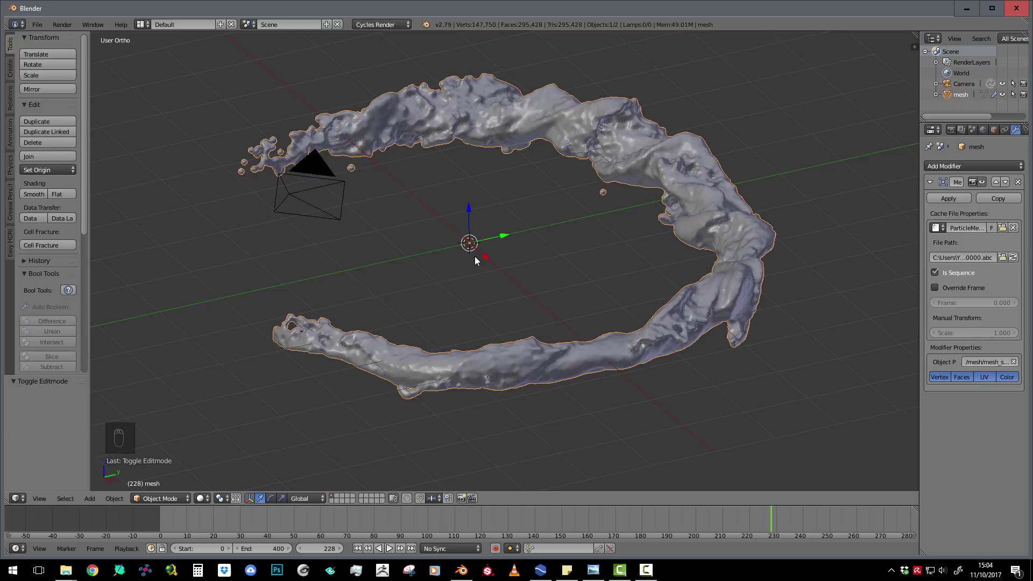
Add a cube of radius 1.000 at the origin in the fluid mesh's Edit Mode and return to Object Mode.
key("Tab")
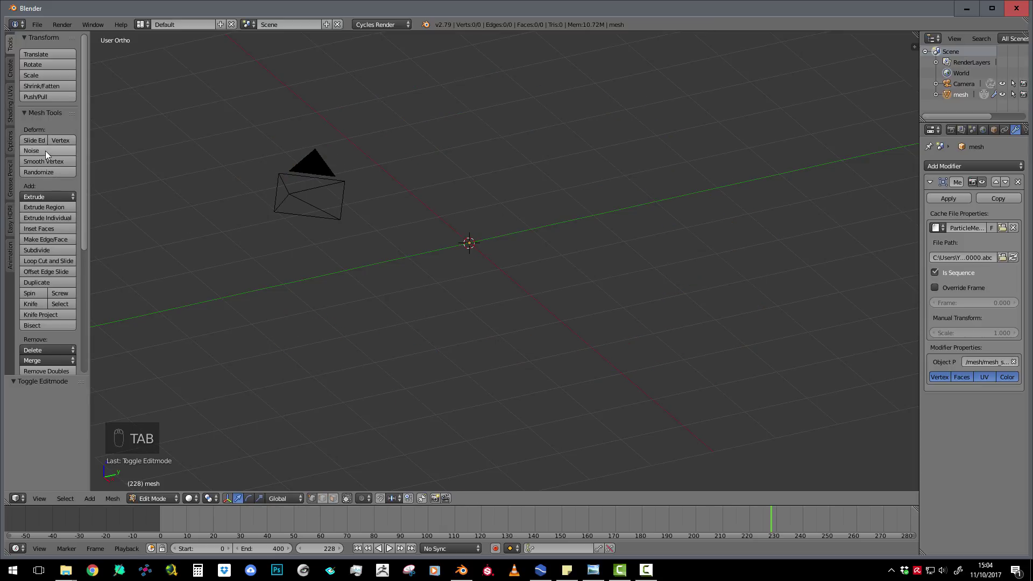
key("Tab")
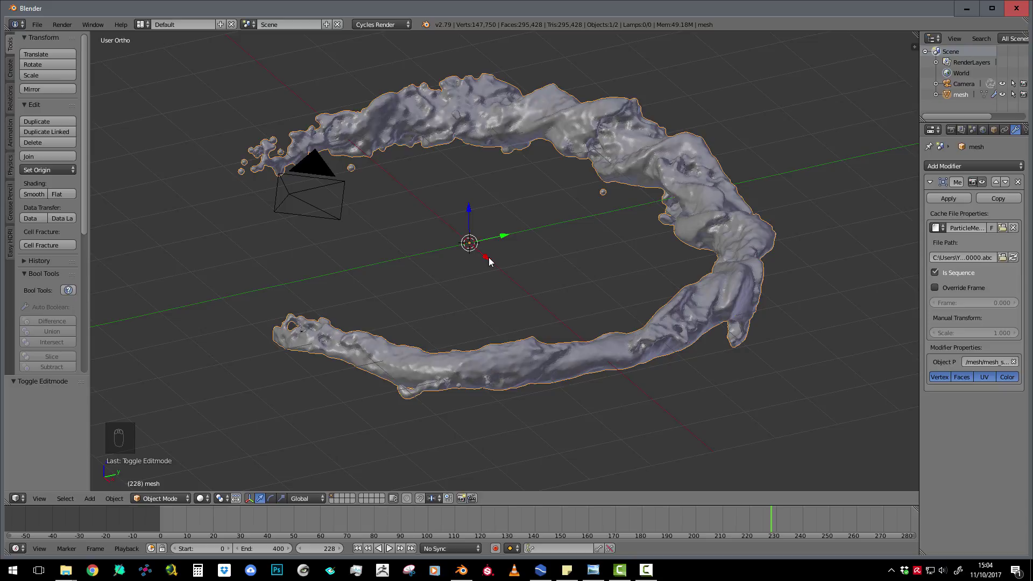
key("Tab")
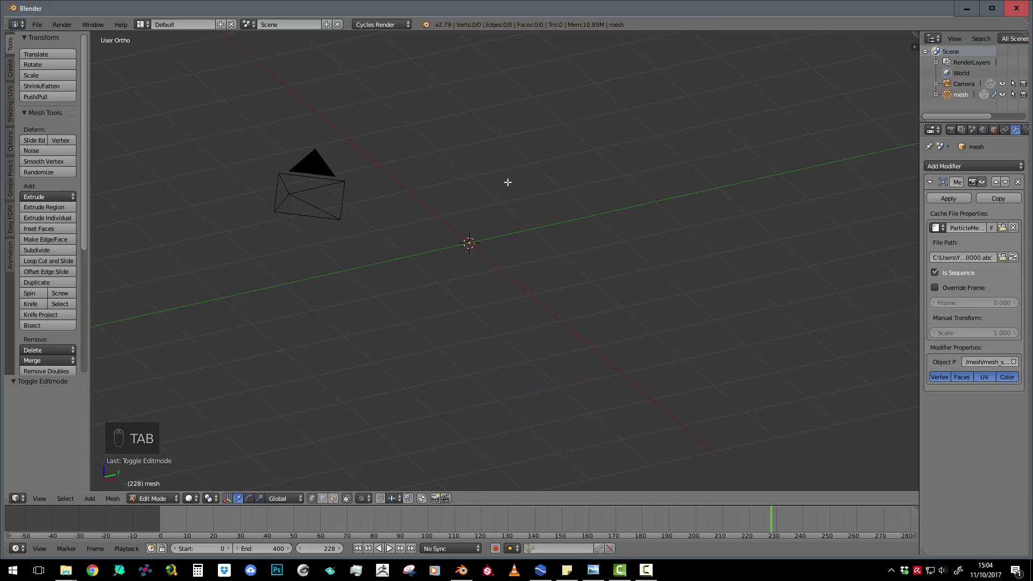
key("shift+a")
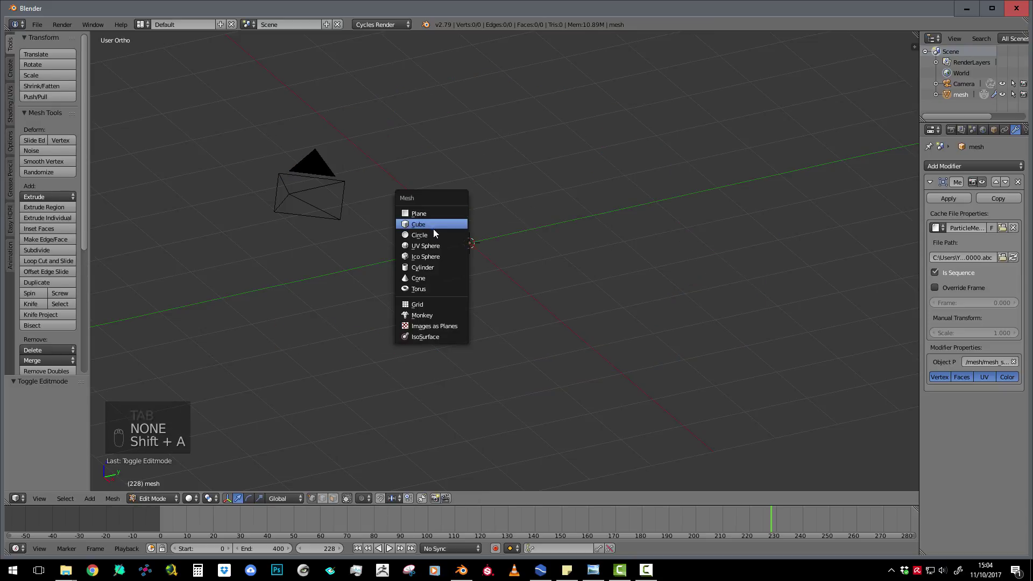
left_click(434, 224)
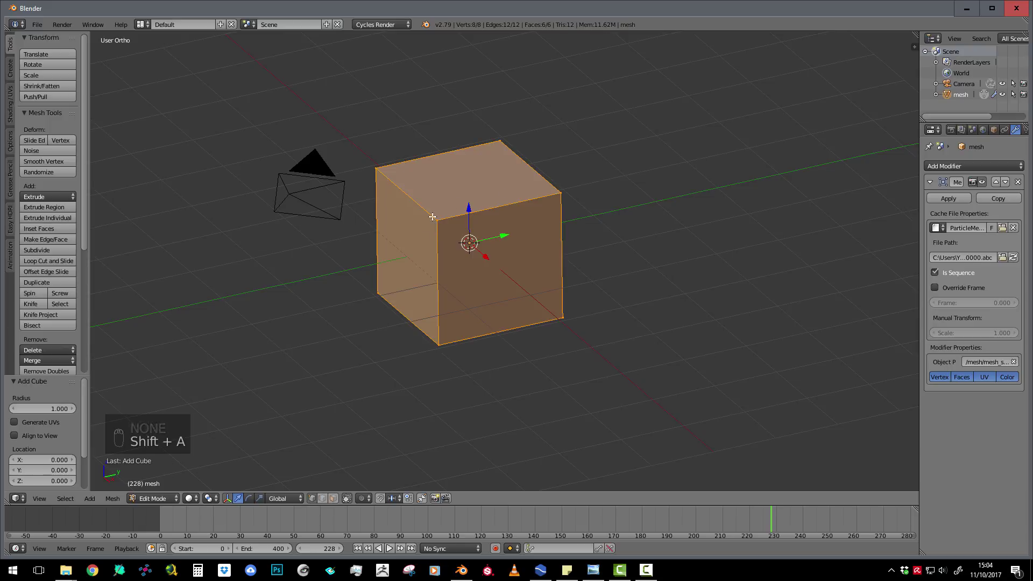
key("Tab")
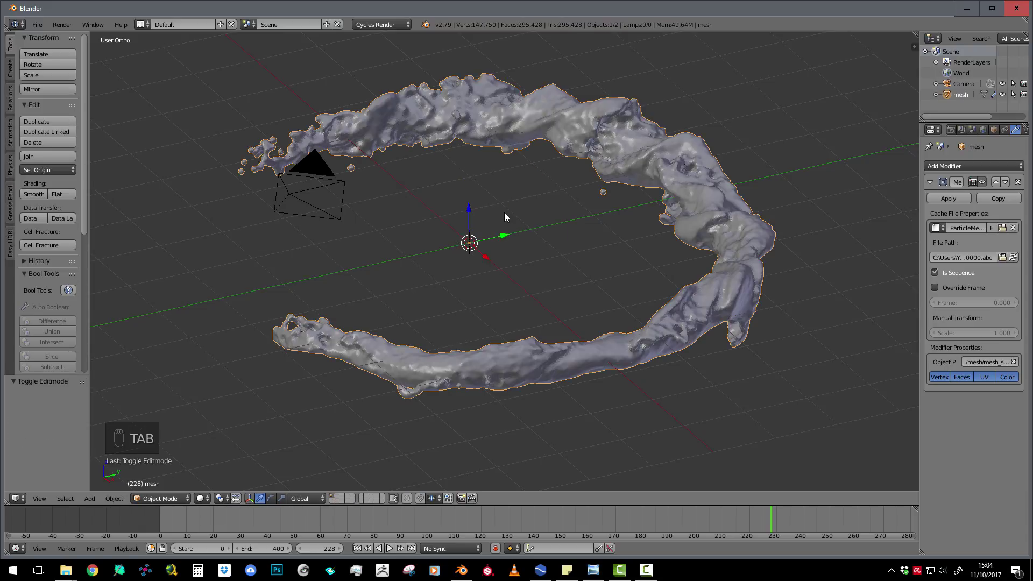
Reapply smooth shading to the fluid mesh and inspect its surface up close.
left_click(33, 194)
scroll(592, 269, "up", 3)
scroll(553, 235, "up", 3)
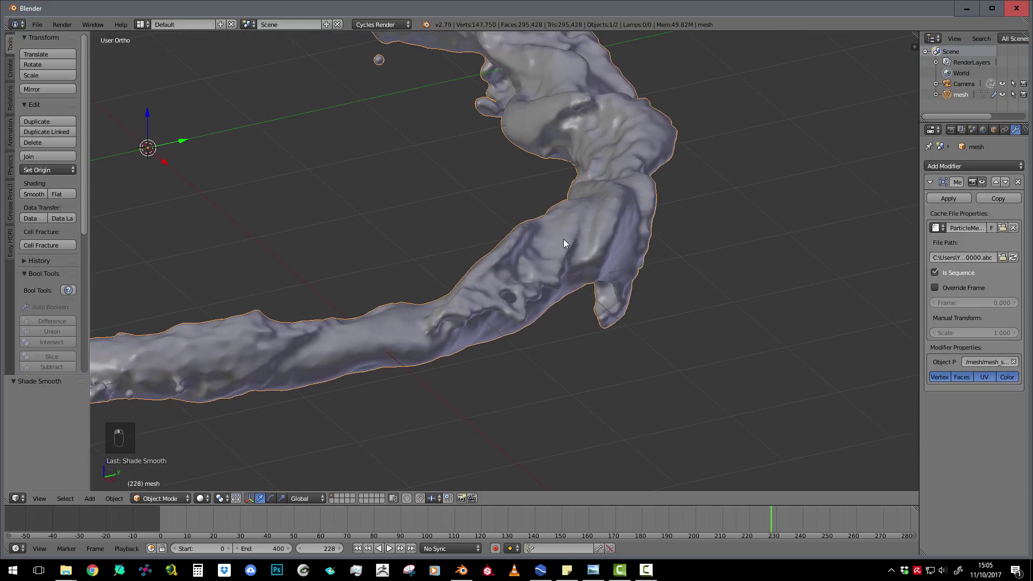
scroll(573, 247, "down", 8)
middle_click_drag(550, 272, 579, 263)
scroll(552, 273, "down", 3)
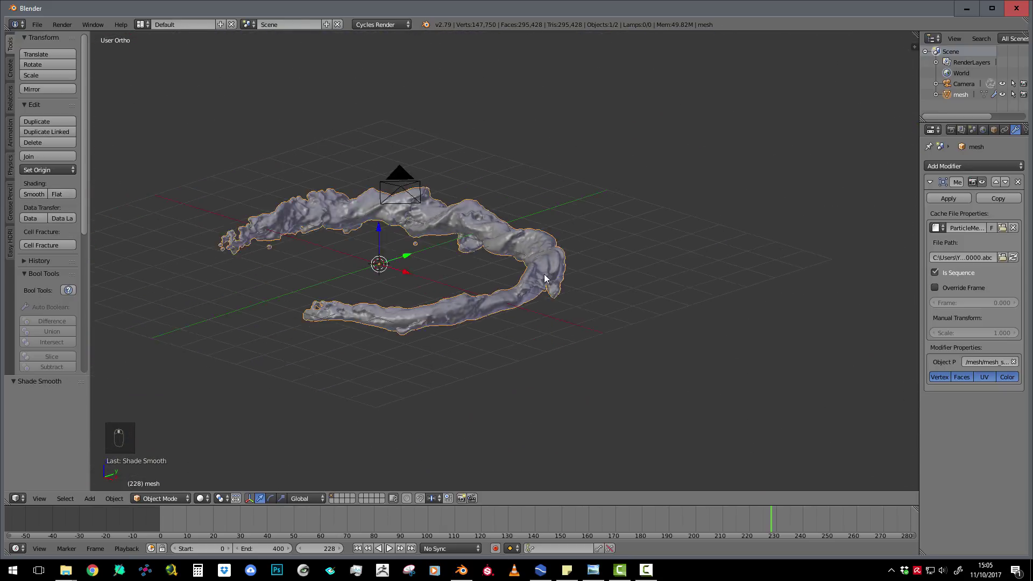
middle_click_drag(510, 273, 500, 279)
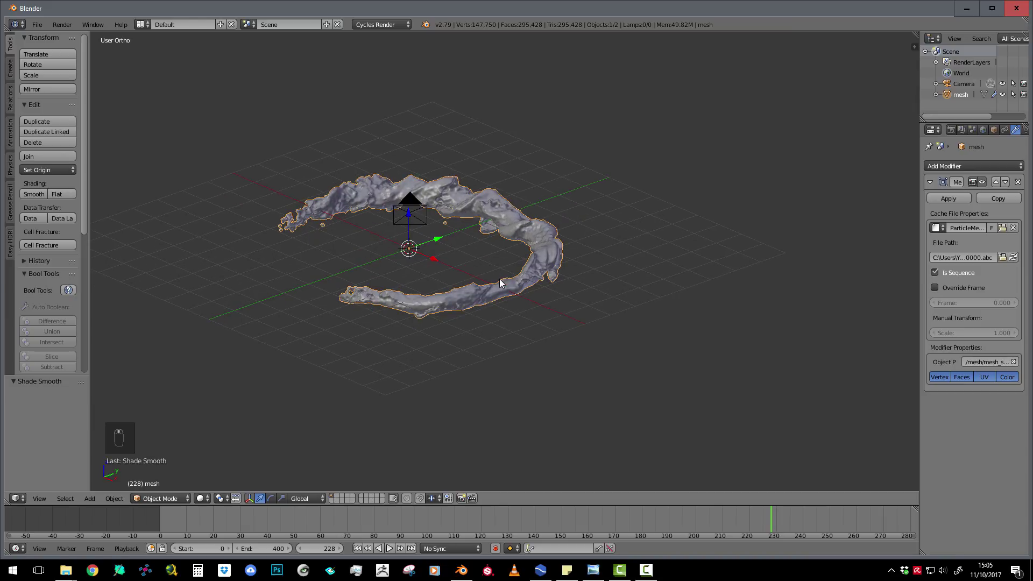
Add a plane of radius 1.000 at the origin and scale it up by about 9.457.
key("shift+a")
mouse_move(499, 279)
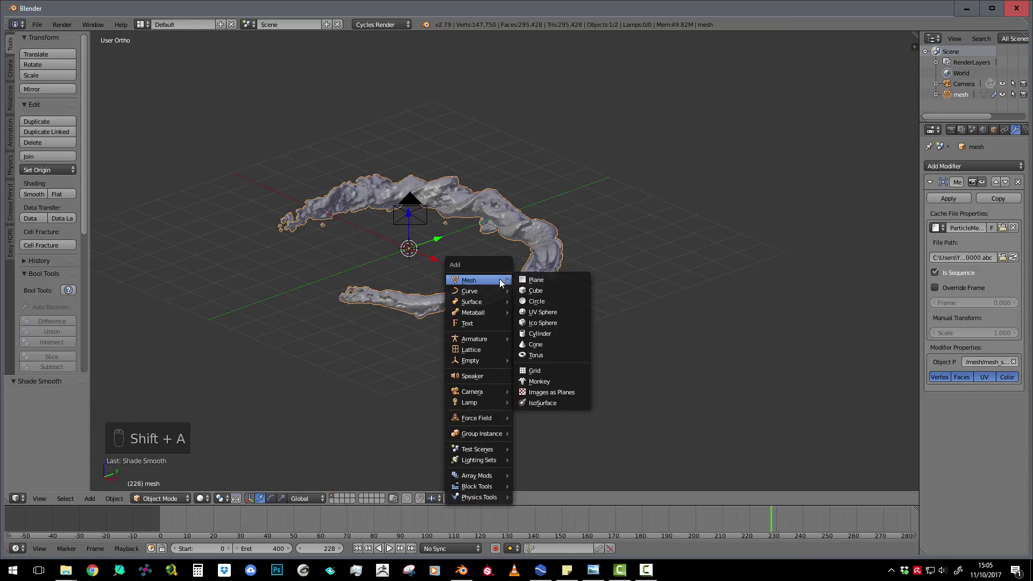
left_click(539, 280)
middle_click_drag(533, 278, 464, 280)
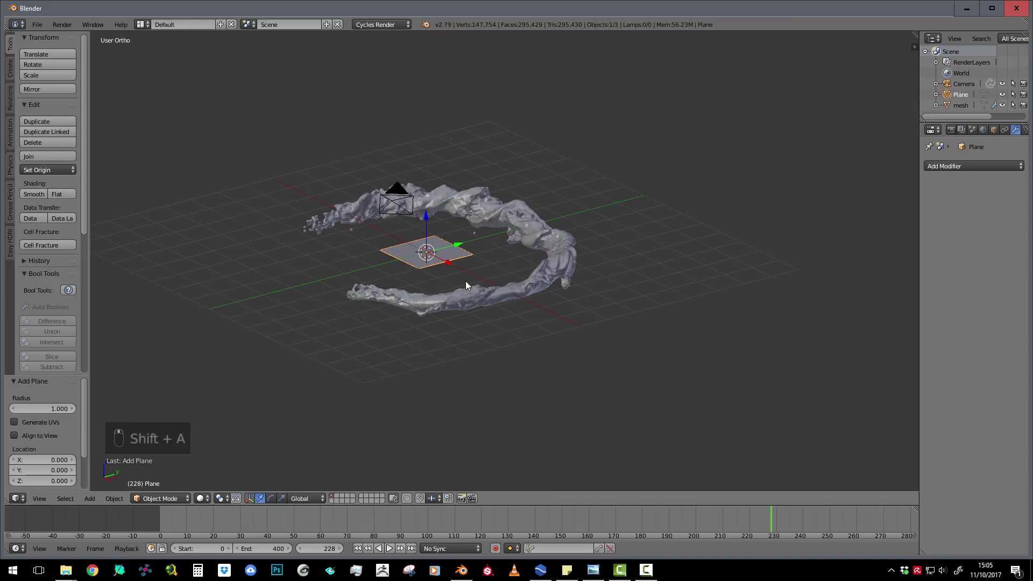
key("s")
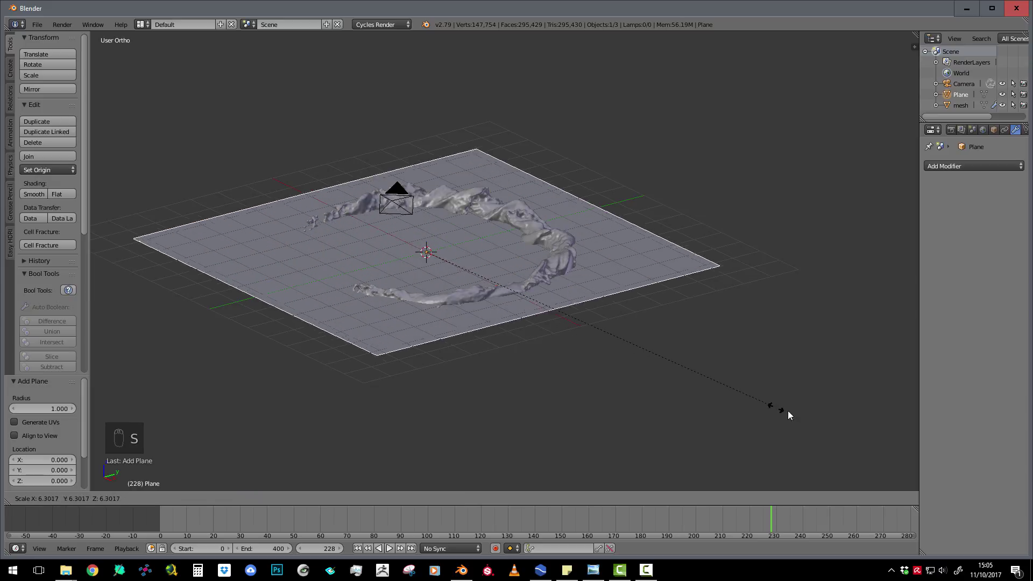
left_click(161, 414)
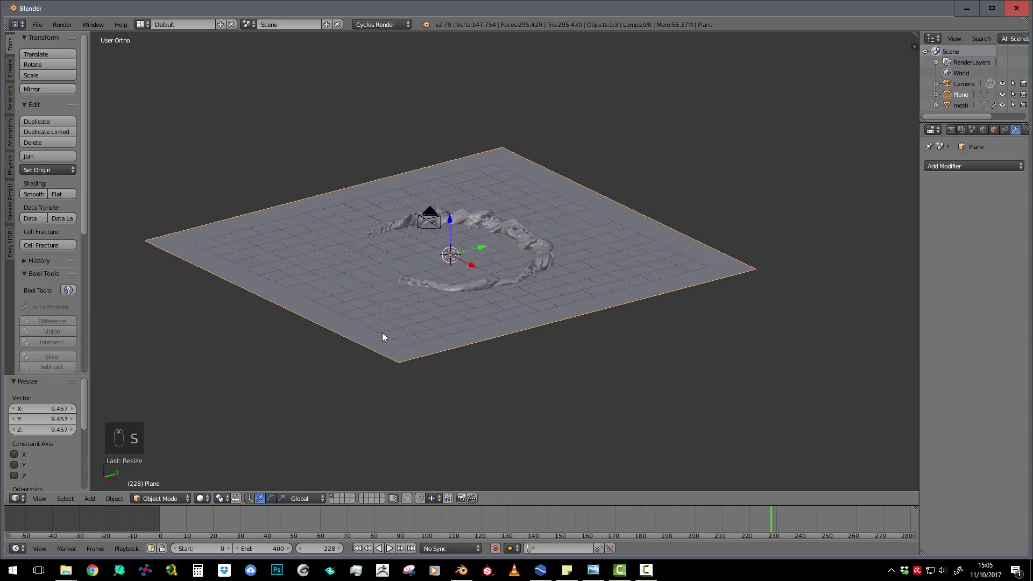
scroll(376, 335, "down", 2)
In the plane's Edit Mode, extrude its far edge about 15.558 upward along Z to form a back wall.
key("Tab")
right_click(510, 182)
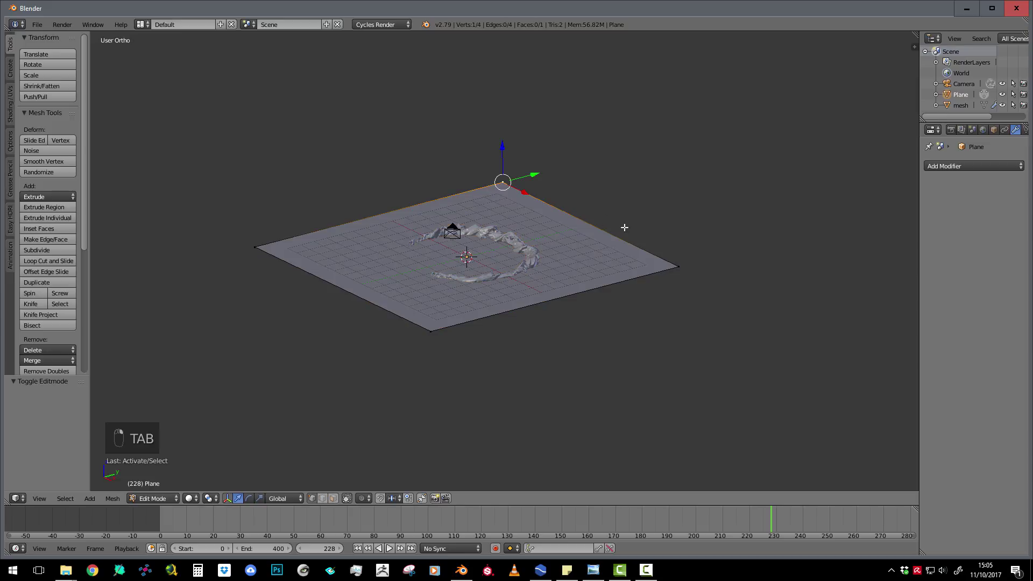
right_click(678, 270, "shift")
middle_click_drag(670, 290, 676, 302)
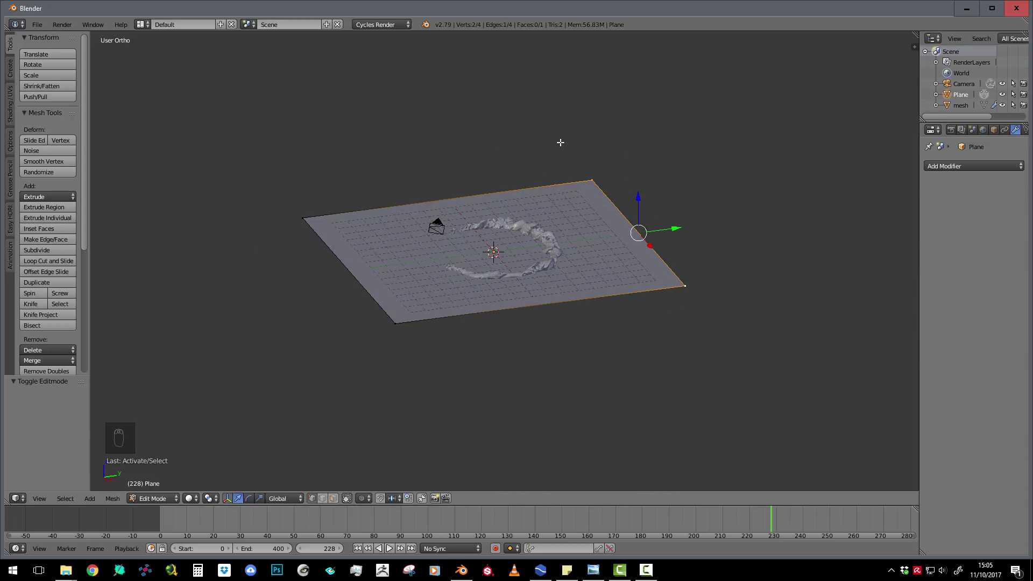
middle_click_drag(635, 231, 670, 280)
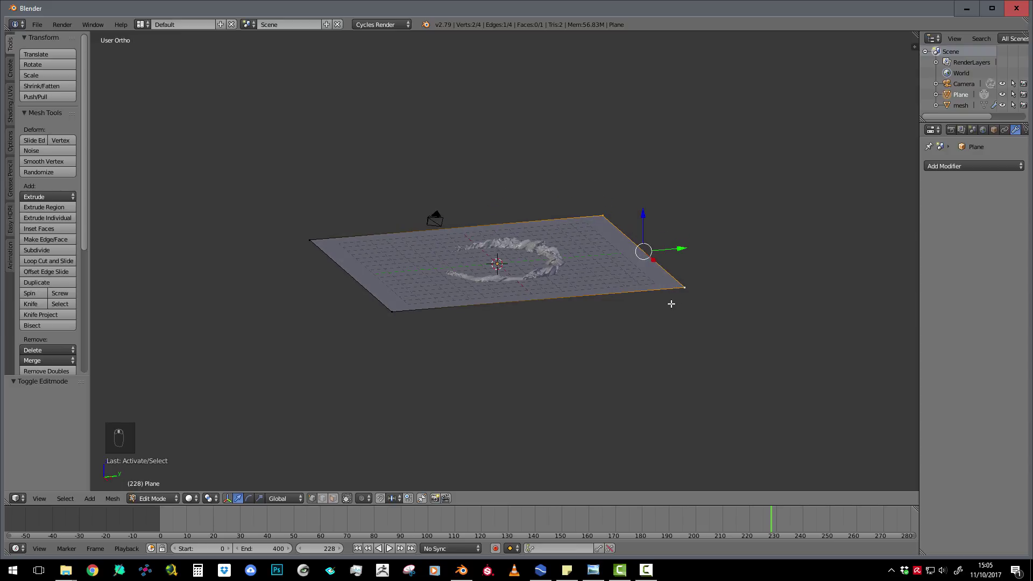
key("e")
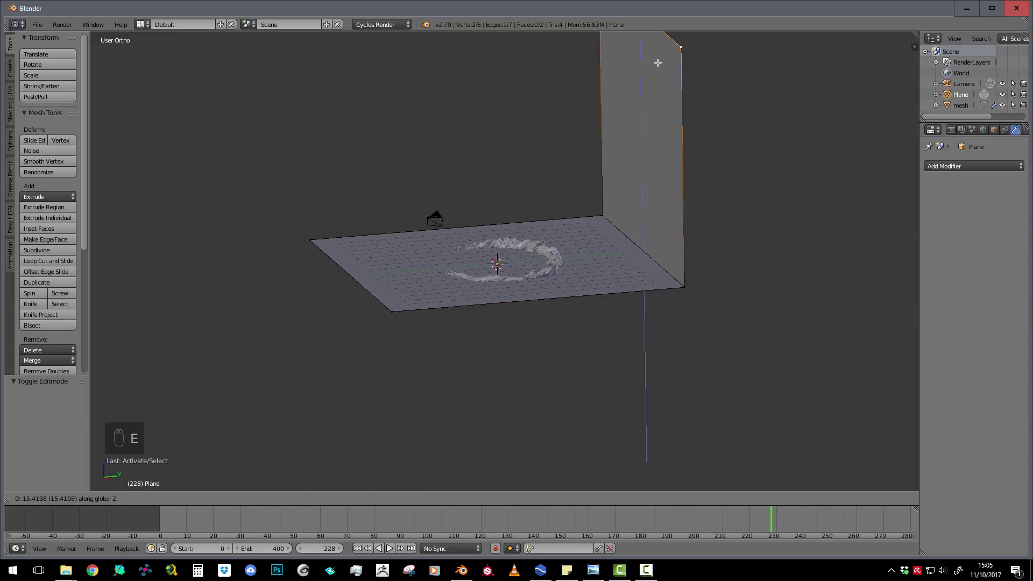
left_click(658, 62)
Bevel the edge between the floor and back wall by about 0.499 with 29 segments.
right_click(604, 214)
right_click(684, 285, "shift")
middle_click_drag(682, 290, 642, 304)
key("ctrl+b")
scroll(654, 337, "up", 9)
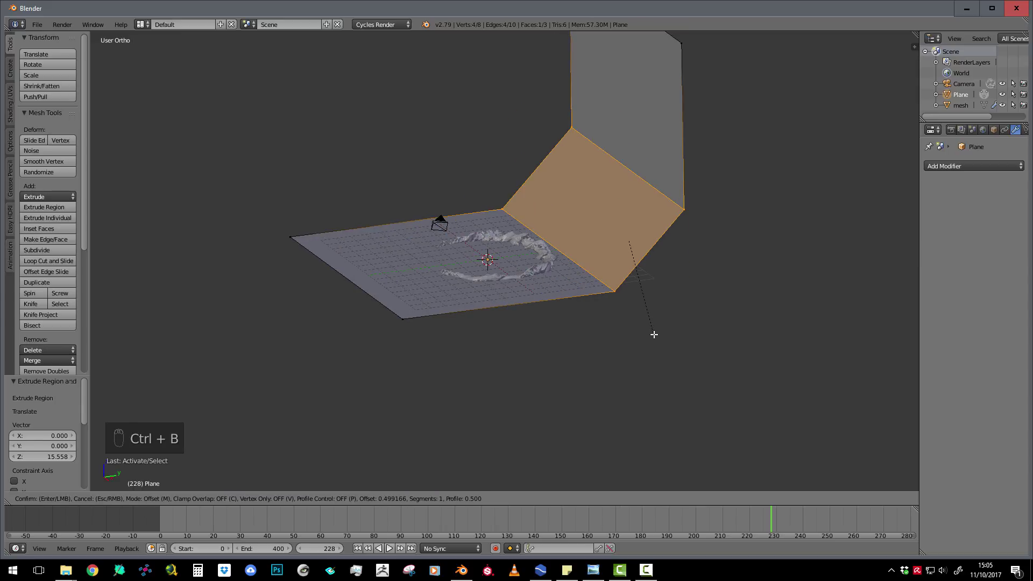
scroll(654, 334, "up", 18)
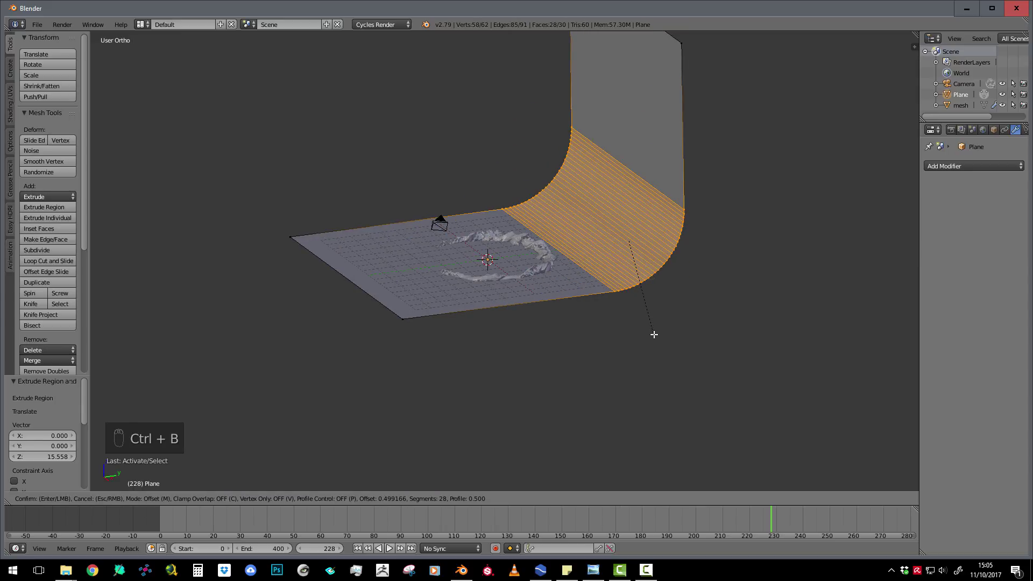
scroll(654, 335, "up", 1)
left_click(654, 334)
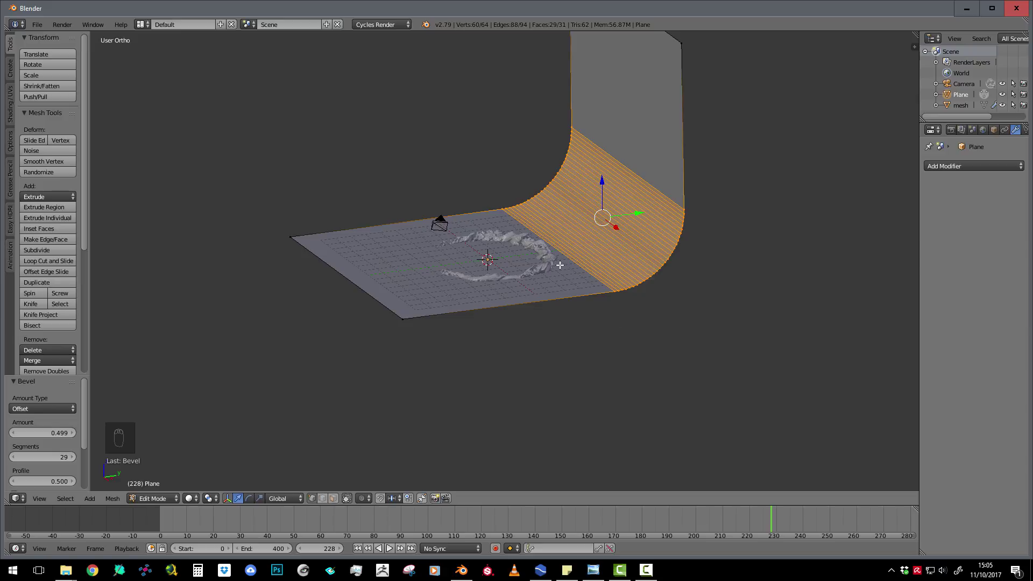
Smooth-shade the backdrop in Object Mode and scale it by about 2.426 along the X axis.
middle_click_drag(559, 265, 540, 241)
key("Tab")
left_click(33, 194)
middle_click_drag(367, 268, 519, 300)
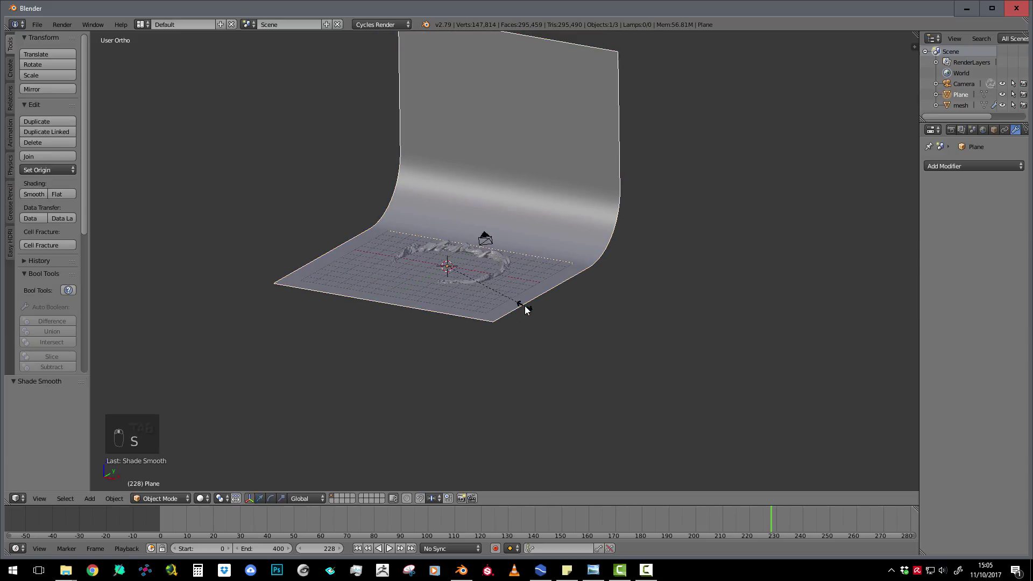
key("s")
key("x")
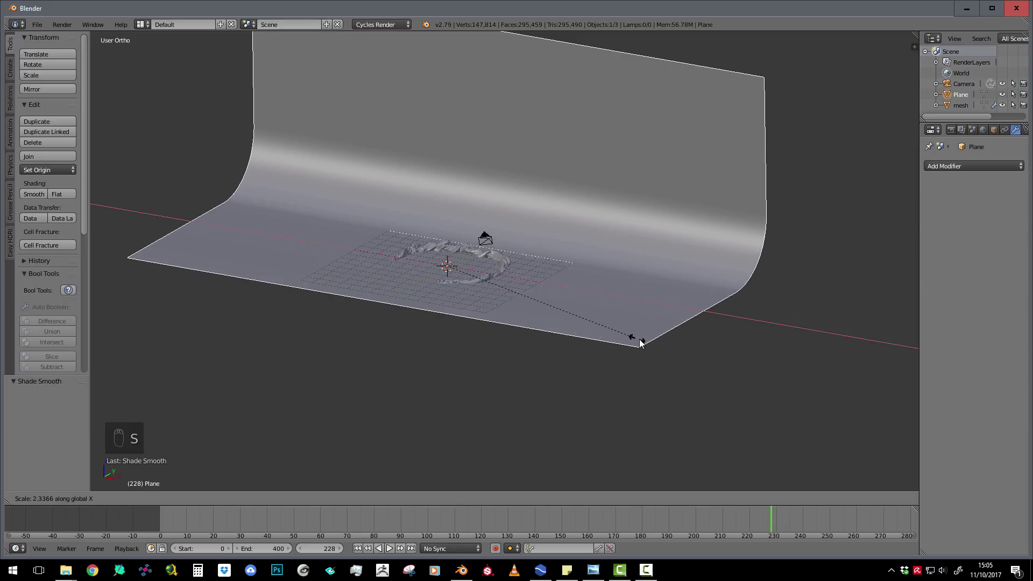
left_click(645, 341)
scroll(507, 295, "up", 3)
Raise the fluid mesh about 1.968 along Z above the backdrop floor, working in the front view.
middle_click_drag(510, 270, 525, 265)
right_click(526, 264)
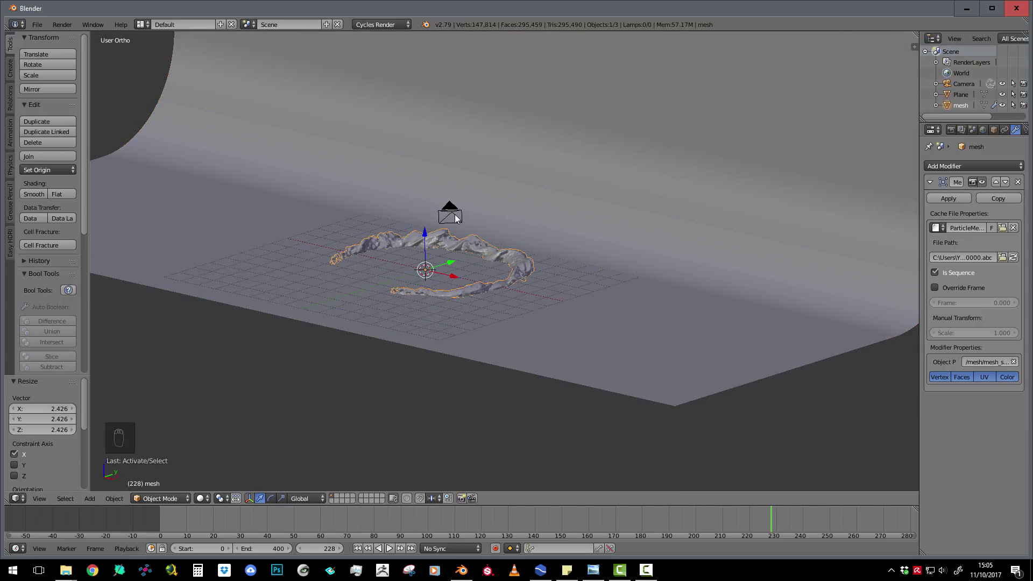
key("KP_1")
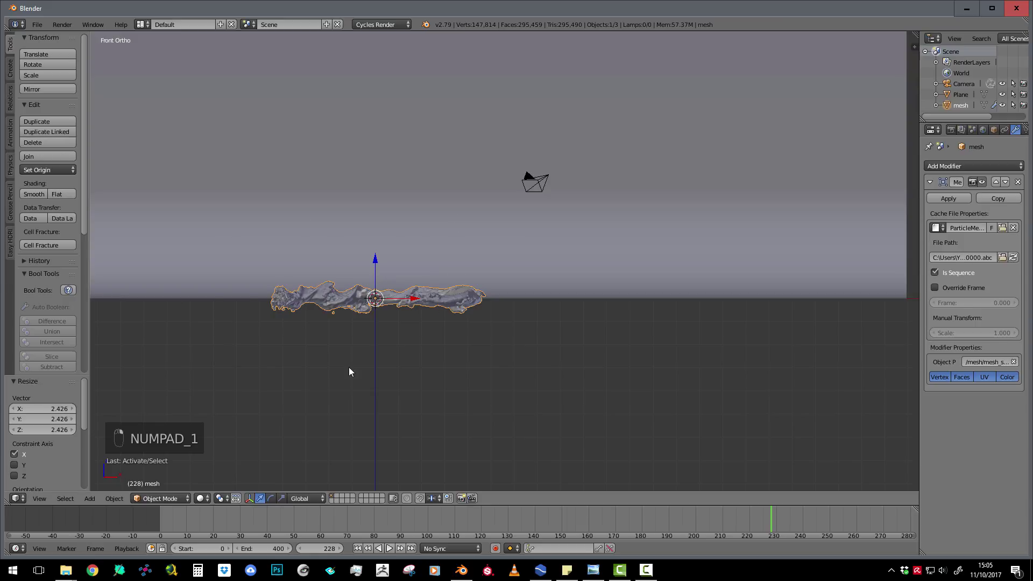
key("KP_Decimal")
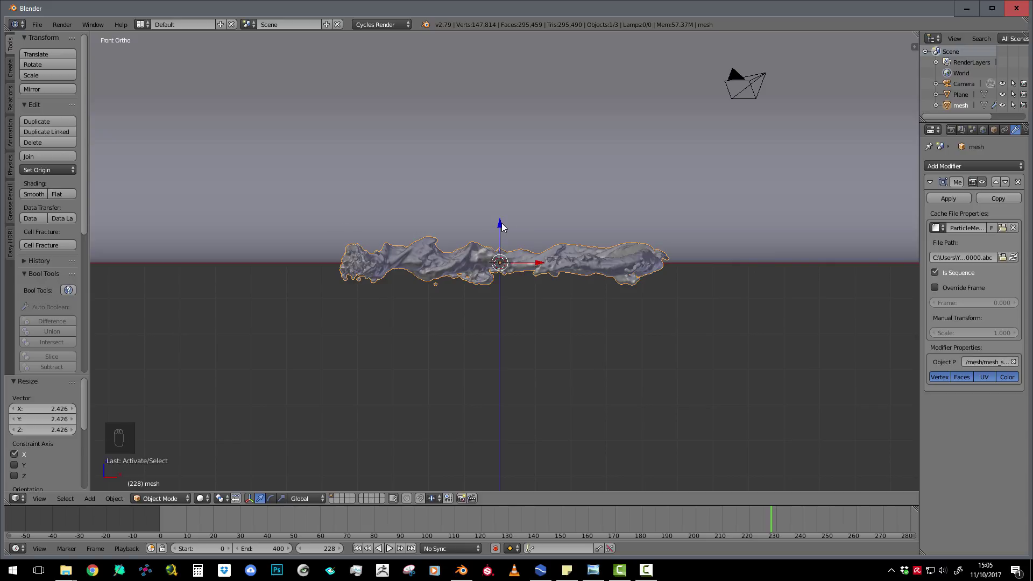
key("g")
key("z")
left_click(505, 153)
key("KP_Decimal")
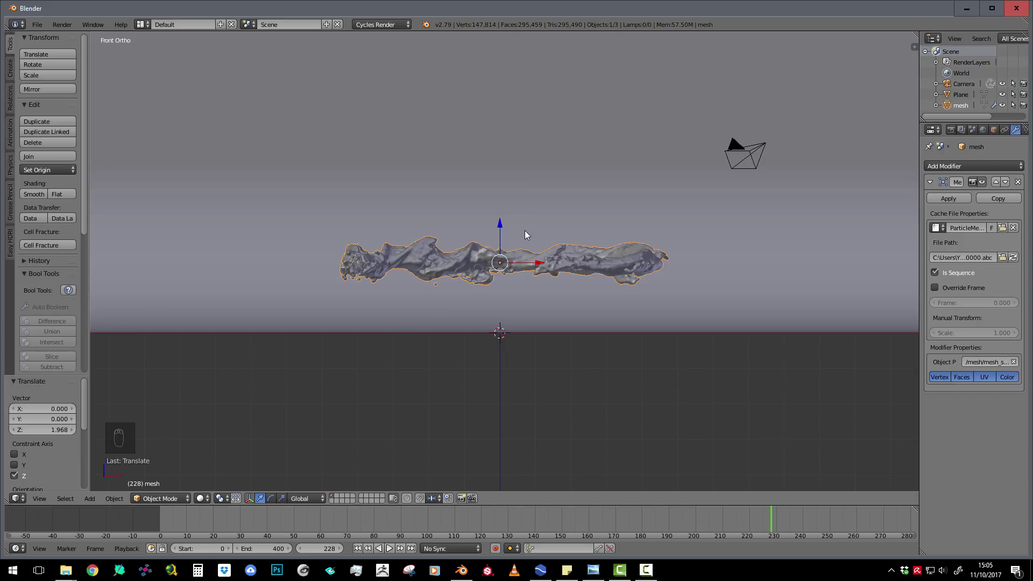
Align the camera to the current front view and check its framing.
key("ctrl+alt+KP_0")
scroll(525, 230, "down", 5)
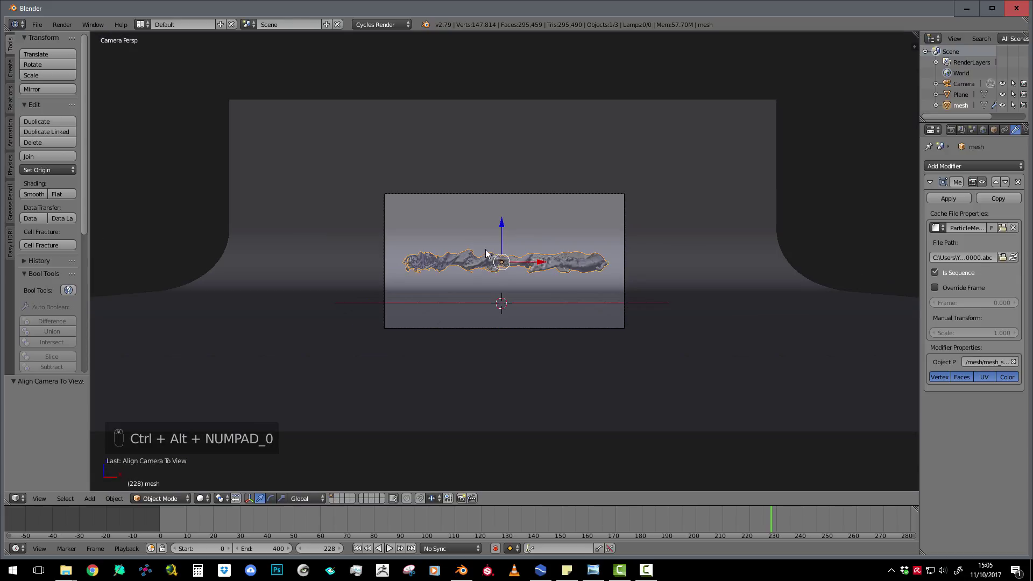
middle_click_drag(525, 230, 543, 255)
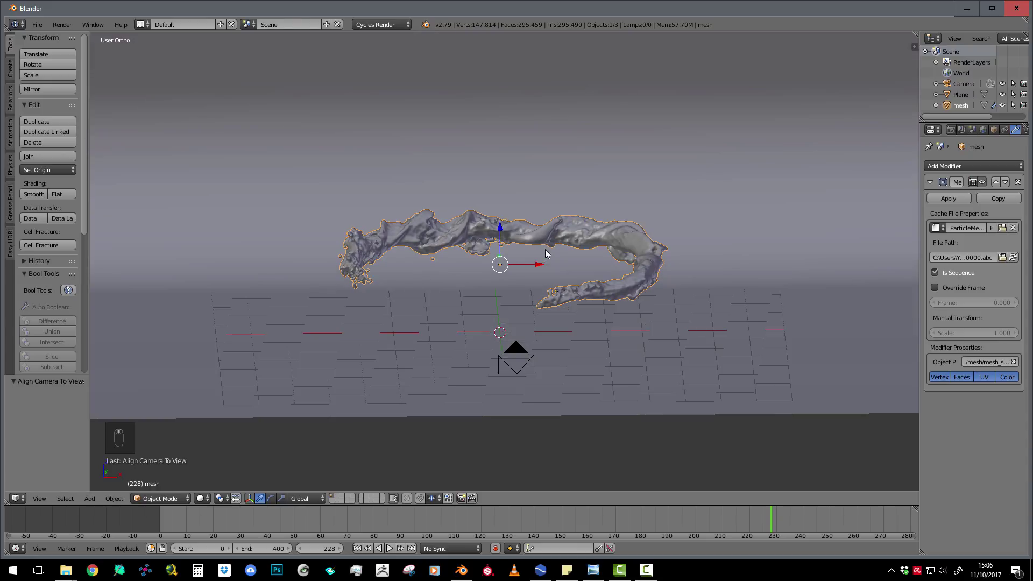
Tilt the fluid mesh with the rotation manipulator, about 16.6° around global Y and about 9.37° around global X.
right_click(640, 262)
middle_click_drag(629, 279, 585, 302)
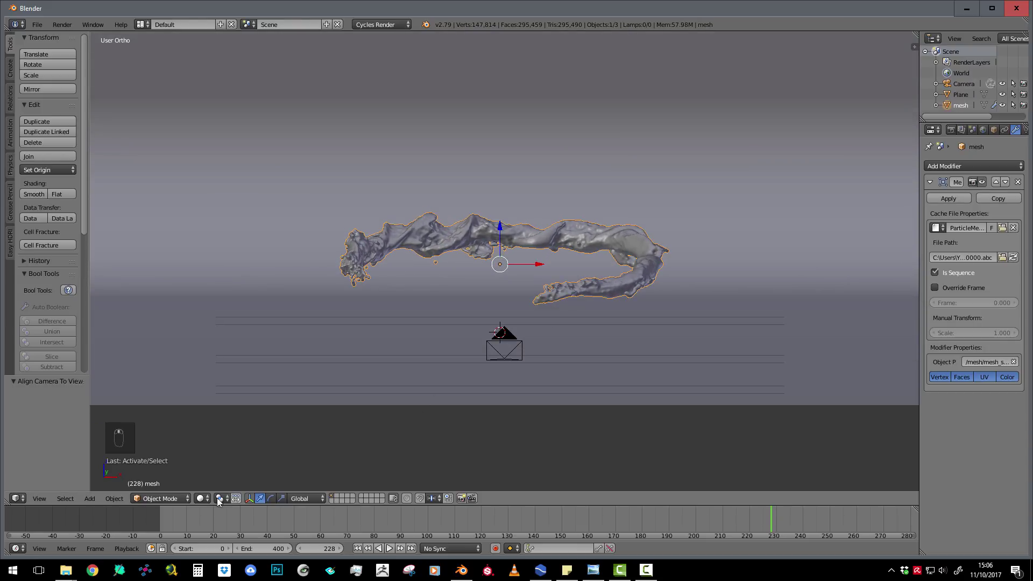
left_click(273, 498)
left_click_drag(531, 239, 539, 248)
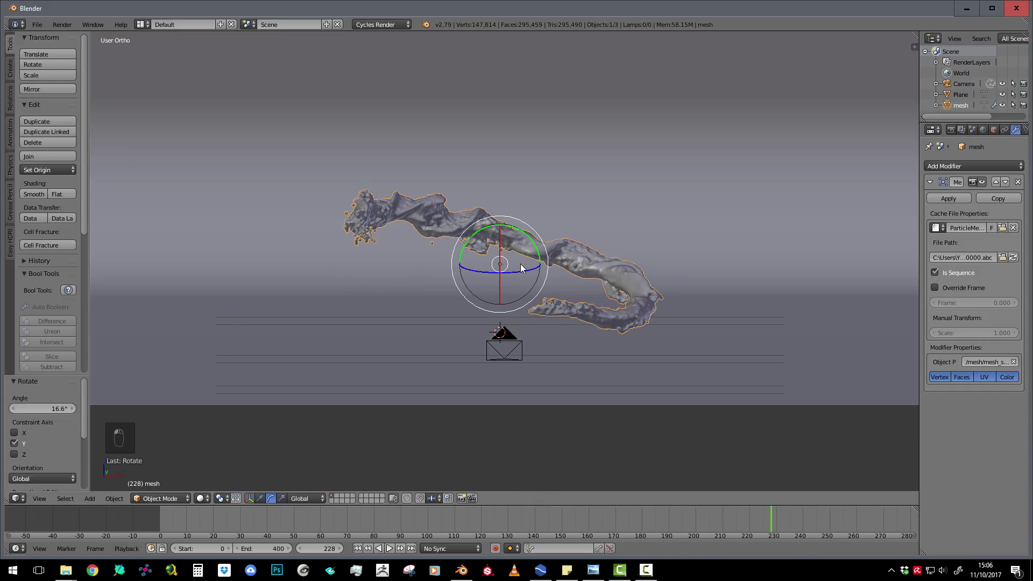
mouse_move(506, 279)
left_mouse_down()
mouse_move(499, 285)
mouse_move(499, 276)
left_mouse_up()
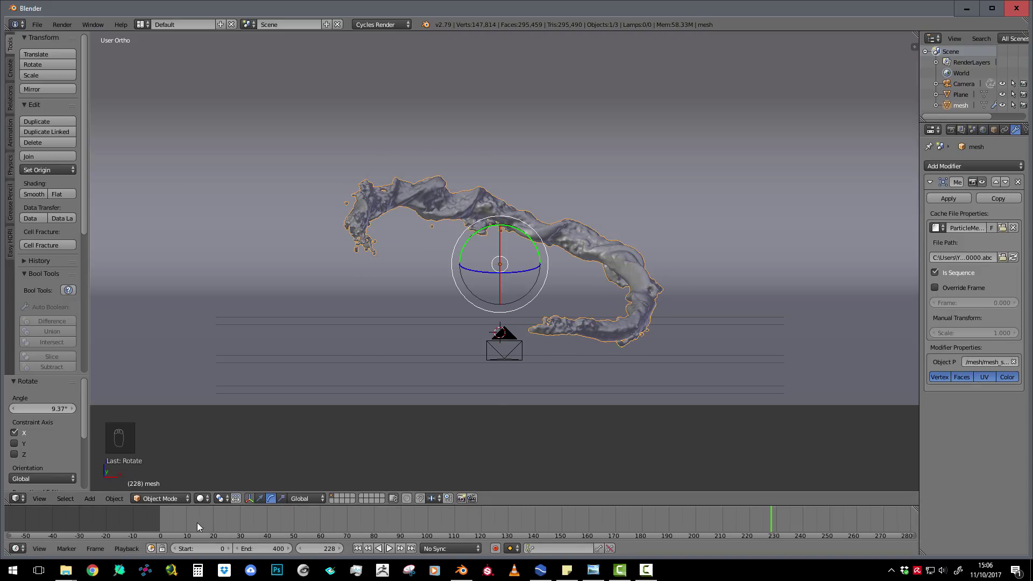
Play the fluid animation and scrub to frame 221 to review the tilted flow.
left_click(231, 522)
key("alt+a")
left_click_drag(664, 513, 751, 511)
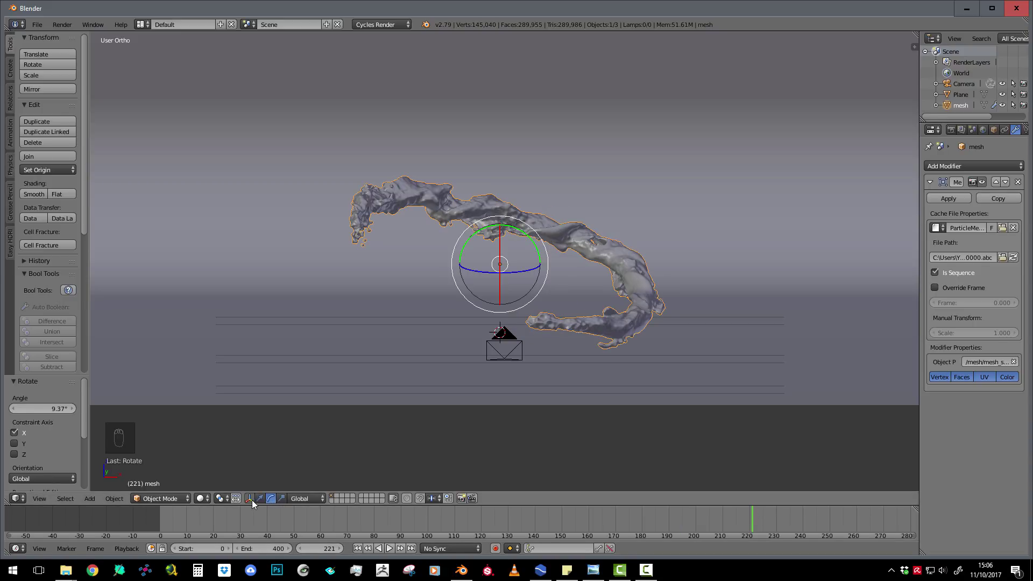
Switch the transform orientation to Normal and rotate the fluid mesh about 143° around its local Z axis.
left_click(306, 498)
left_click(309, 462)
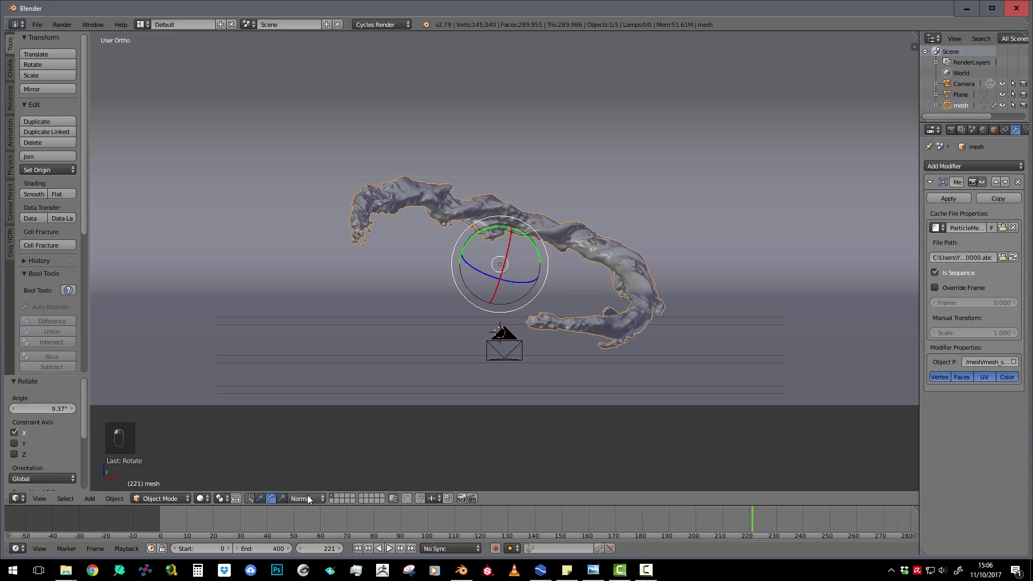
left_click_drag(477, 276, 515, 268)
Preview the fluid animation through the camera at several points, ending on frame 191.
left_click_drag(346, 517, 722, 528)
key("KP_0")
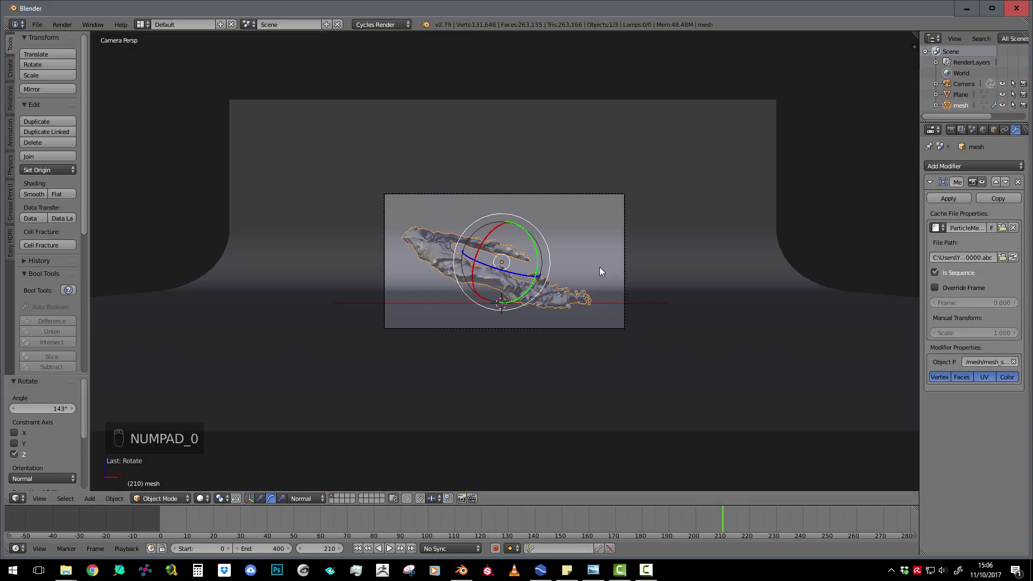
scroll(594, 299, "up", 3)
left_click_drag(329, 517, 172, 521)
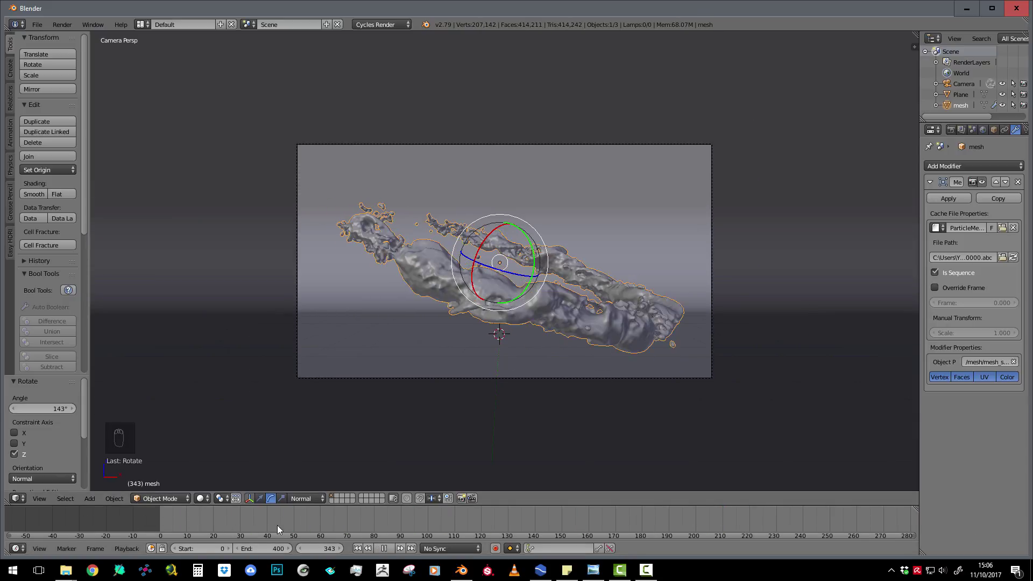
left_click_drag(368, 518, 672, 534)
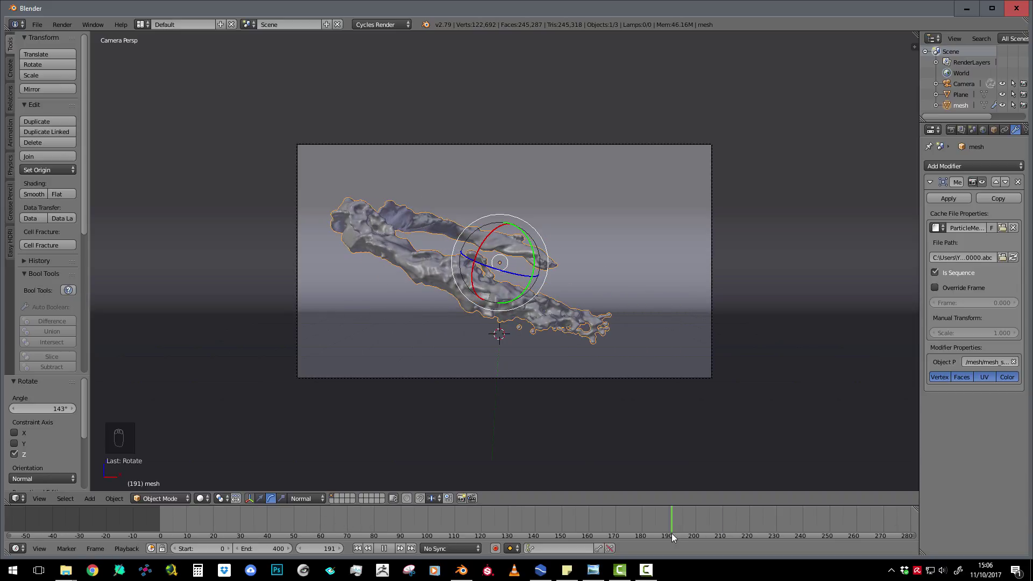
scroll(609, 324, "down", 4)
scroll(602, 324, "up", 2)
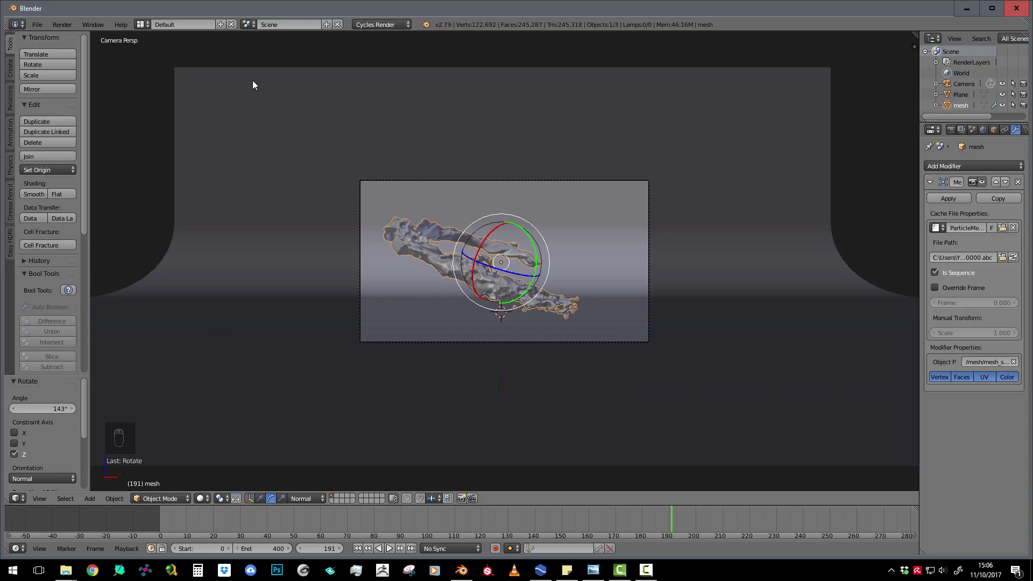
Load the HDRI images from the Interieur folder into Easy HDRI for the world environment.
left_click(11, 244)
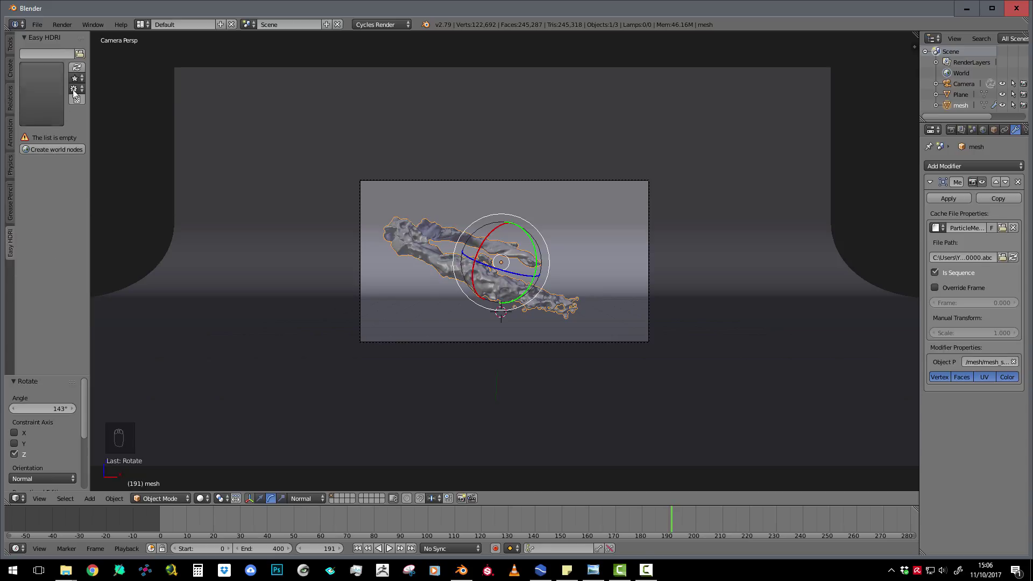
left_click(79, 54)
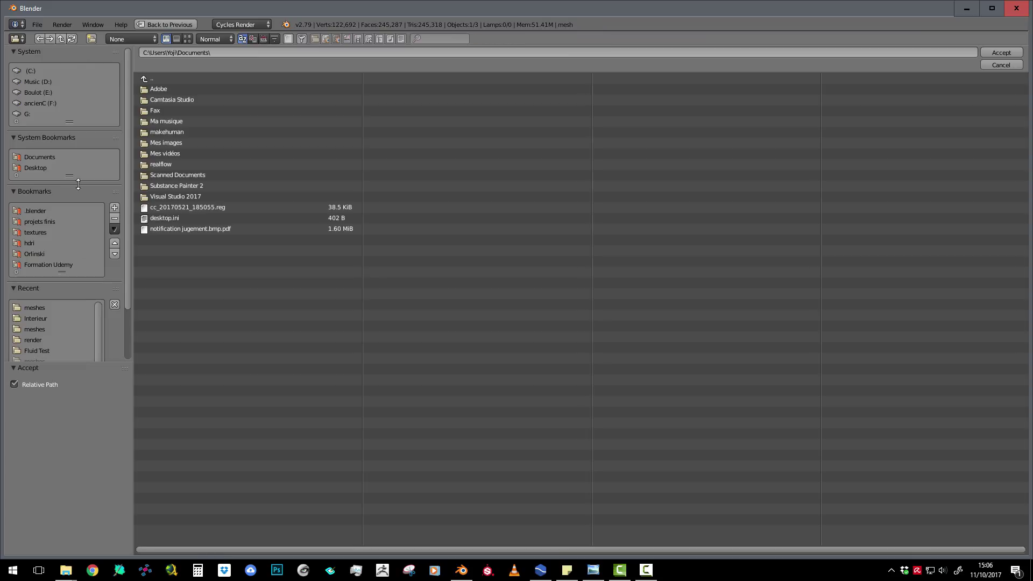
left_click(41, 318)
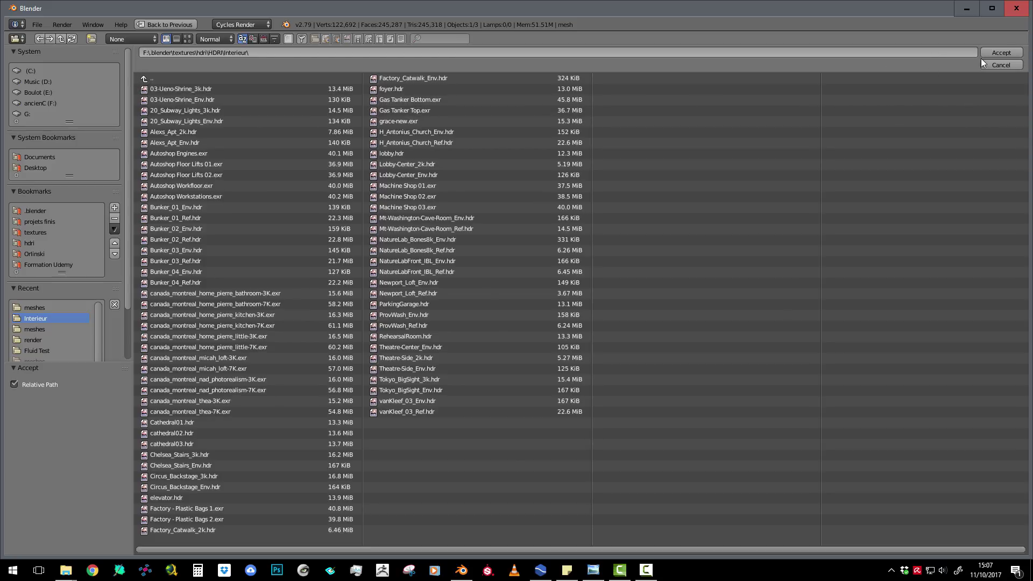
left_click(1002, 53)
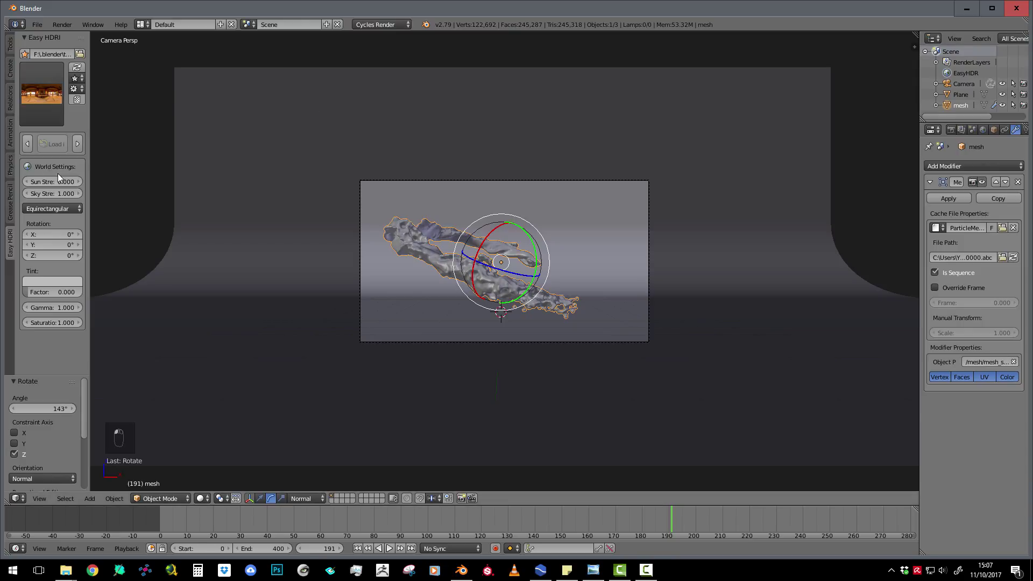
Choose one of the dim canada_montre... interior HDRIs as the environment and switch the viewport to rendered shading.
left_click(47, 101)
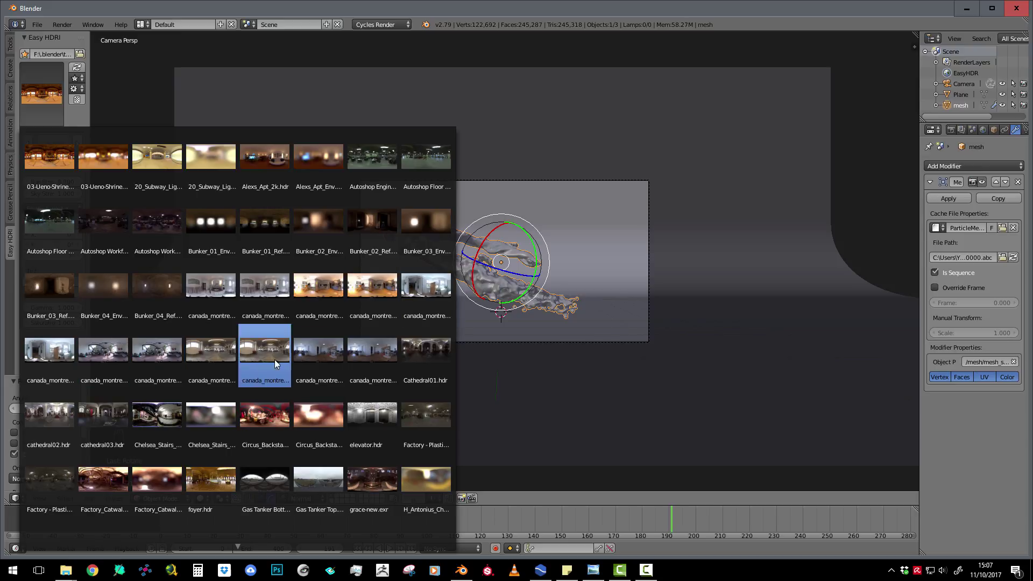
left_click(309, 349)
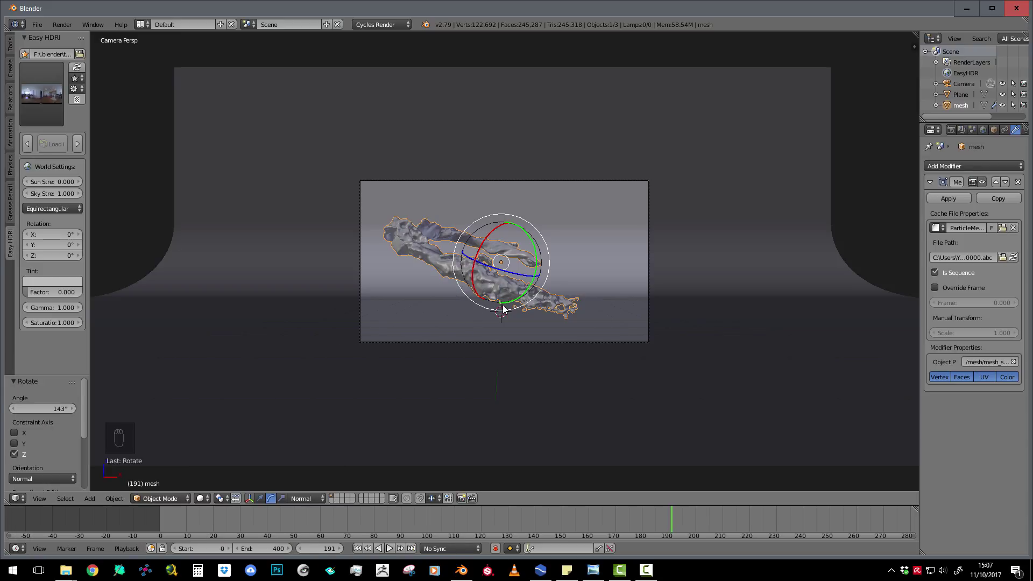
key("shift+z")
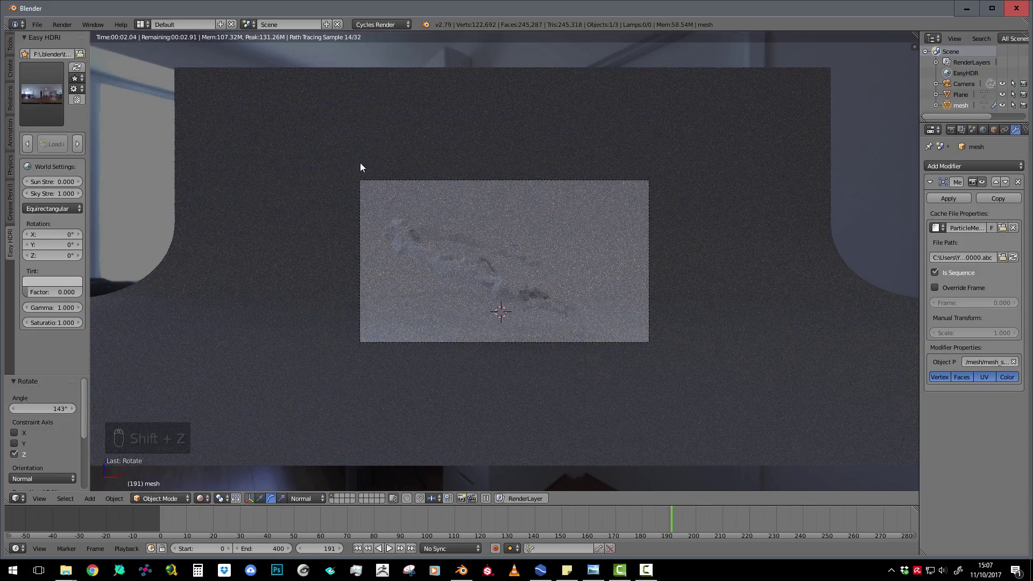
Try several other canada_montre... HDRIs on the rendered fluid, settling on the second canada_montre... thumbnail in the third row.
left_click(38, 104)
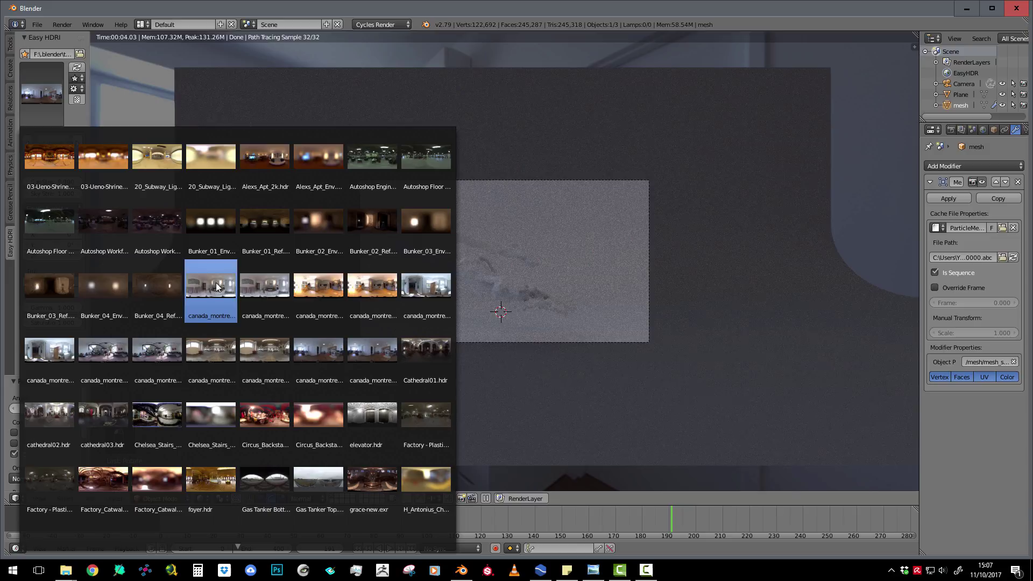
left_click(428, 275)
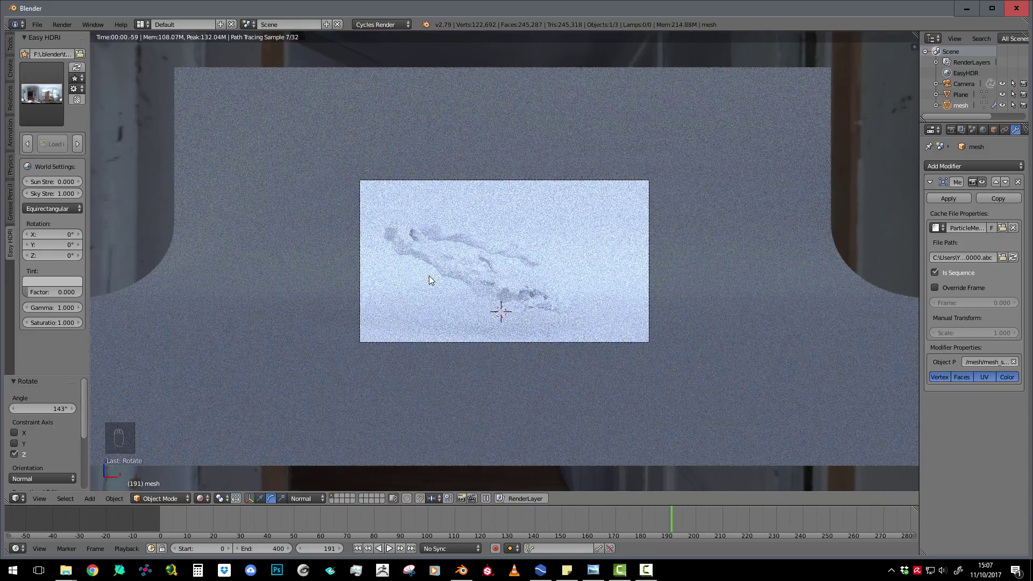
left_click(43, 113)
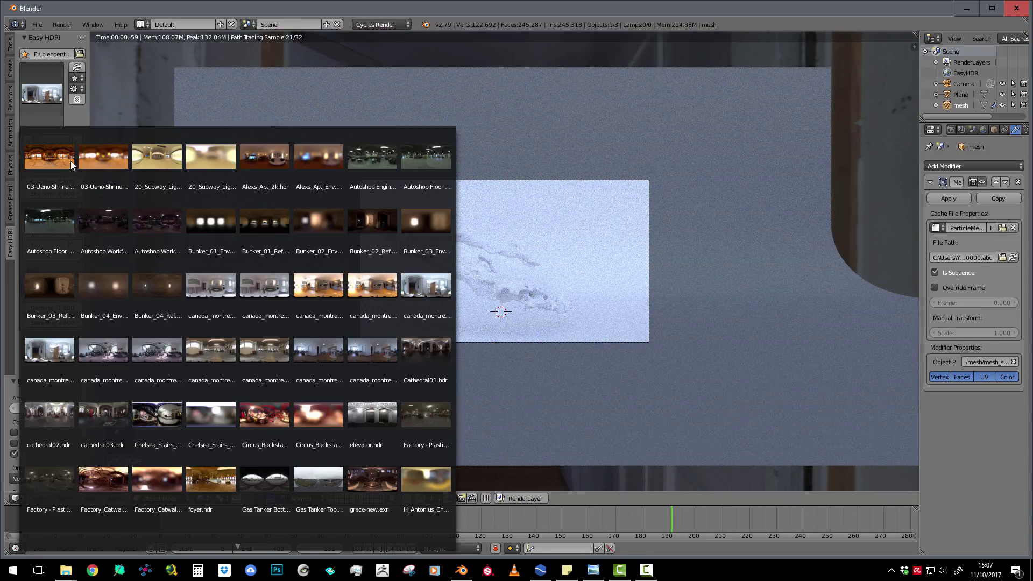
left_click(102, 346)
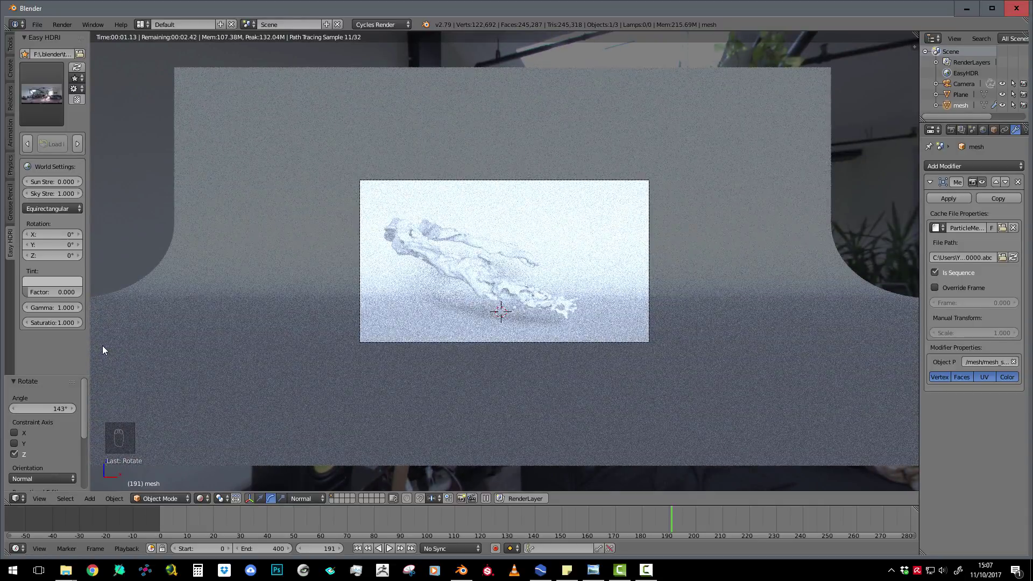
left_click(33, 95)
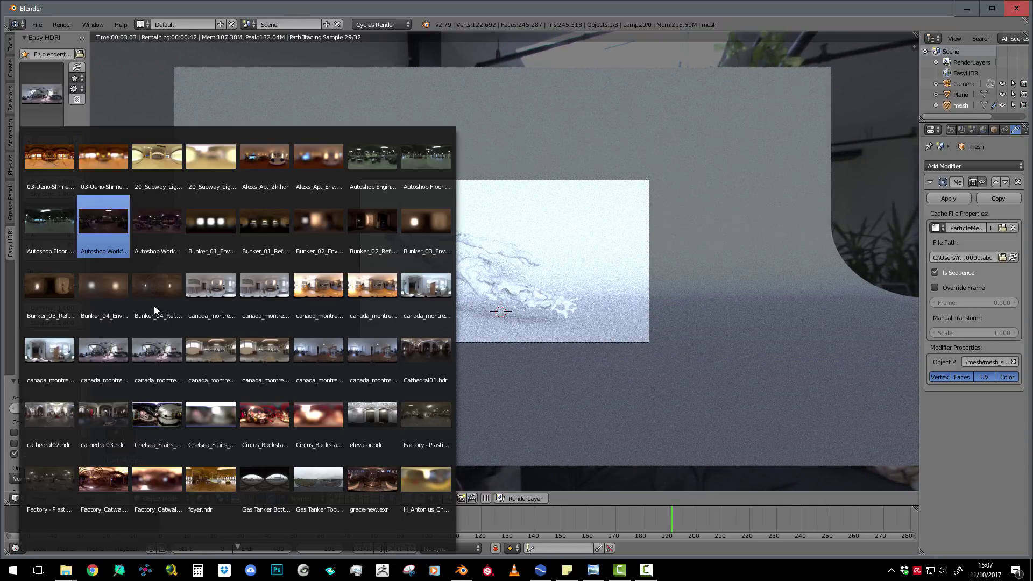
left_click(199, 345)
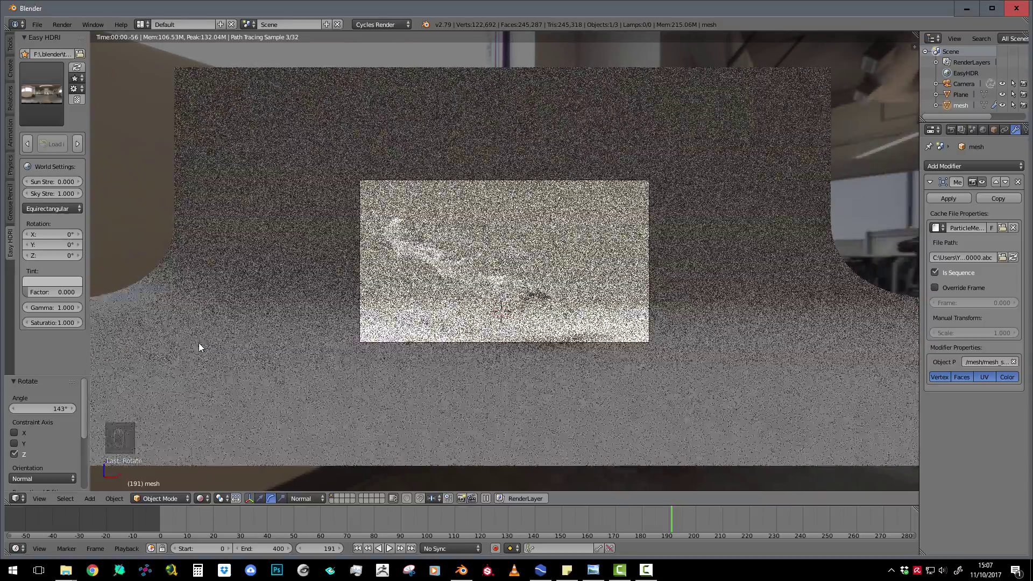
left_click(42, 95)
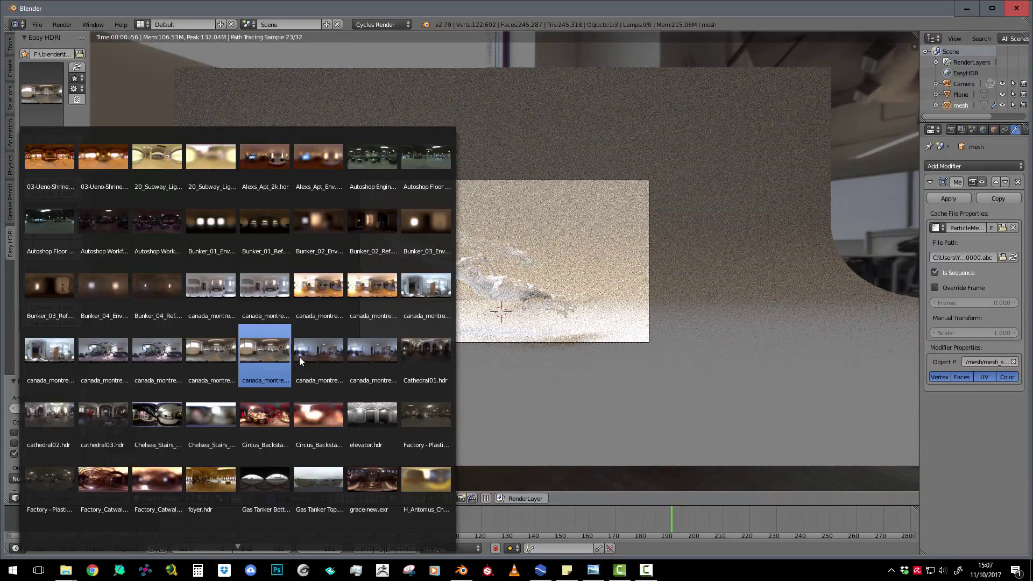
left_click(252, 286)
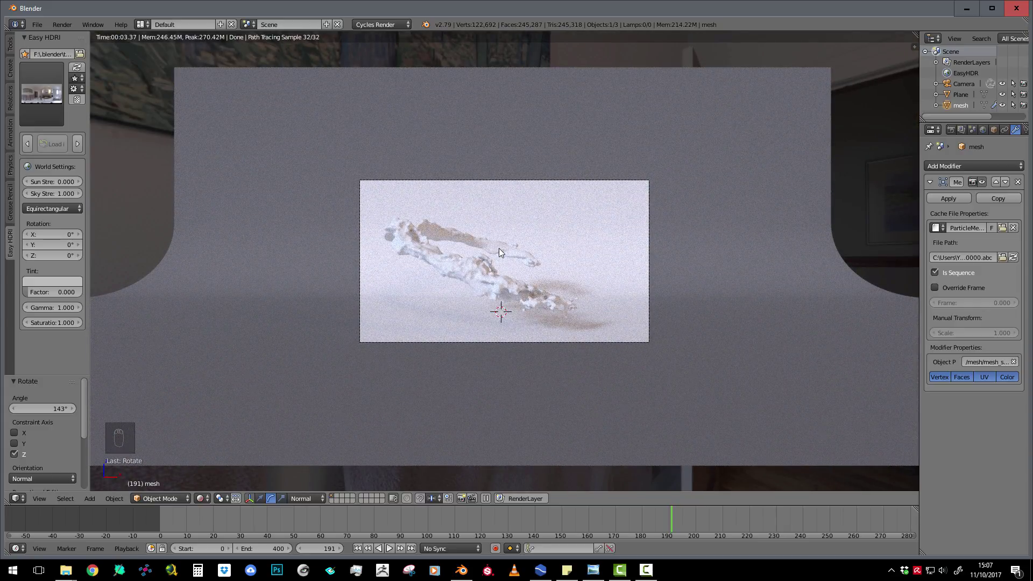
Add a new material to the fluid mesh and set its surface shader to Principled BSDF.
right_click(483, 274)
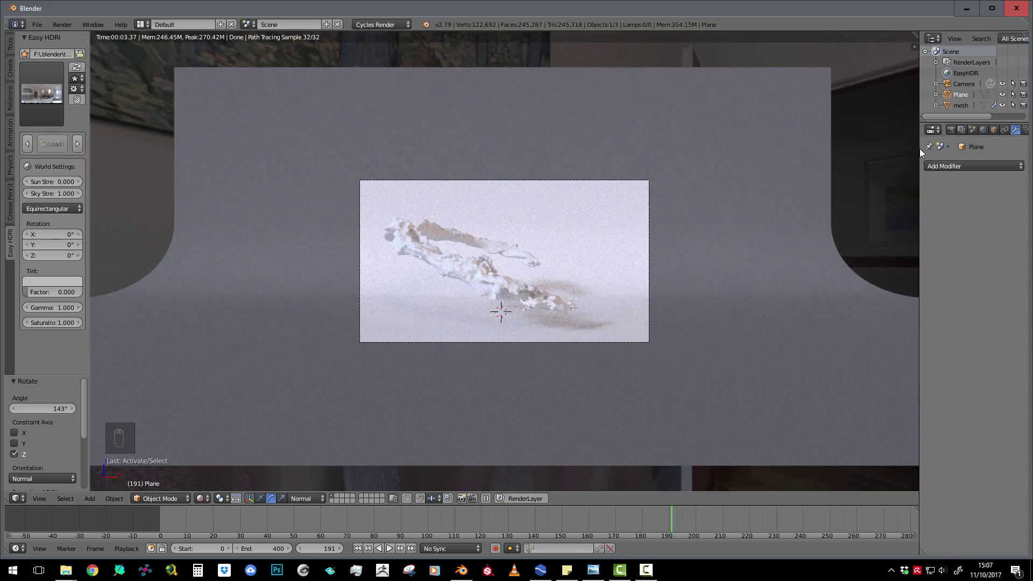
left_click_drag(919, 149, 861, 135)
left_click(902, 105)
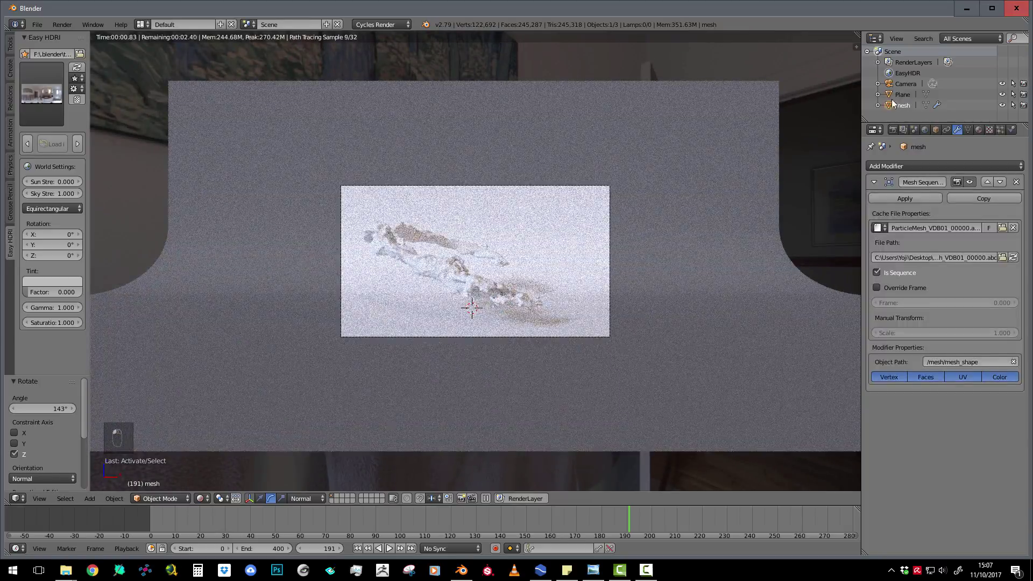
left_click(978, 130)
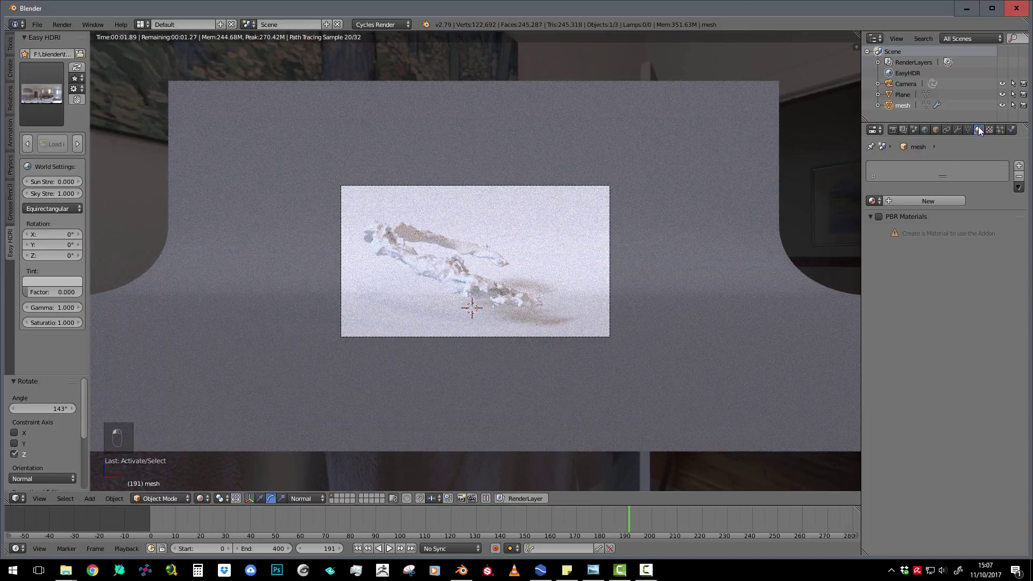
left_click(915, 199)
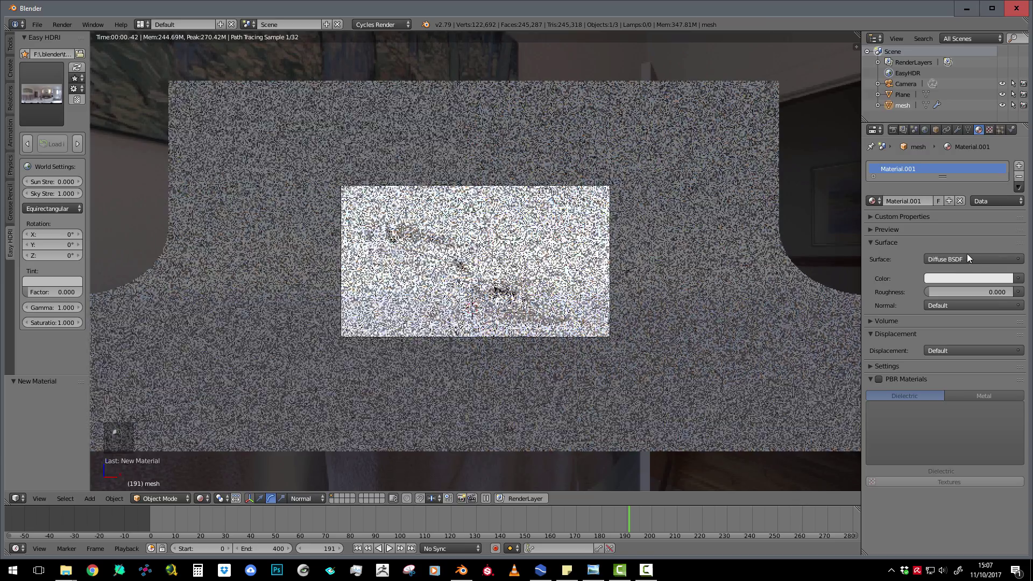
left_click(942, 260)
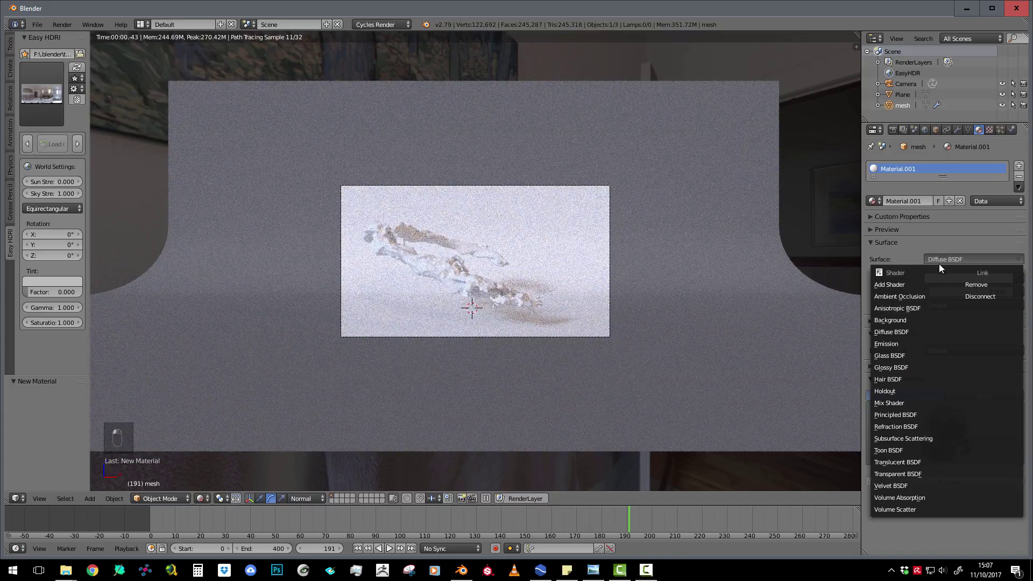
left_click(907, 415)
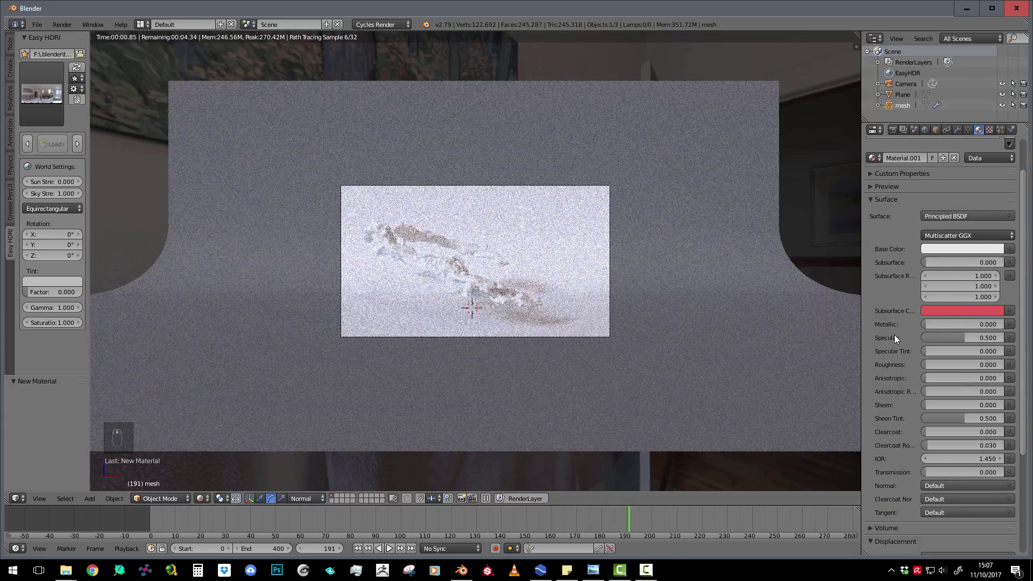
Set the fluid material's base color to a bright saturated red and its specular to 0.877.
left_click(947, 248)
left_click_drag(947, 137, 949, 174)
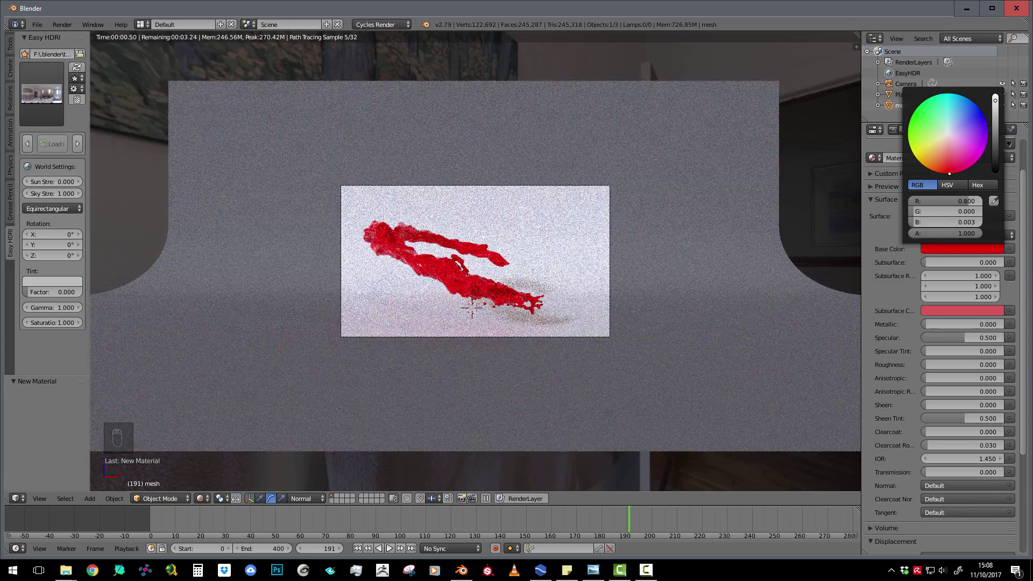
left_click(996, 96)
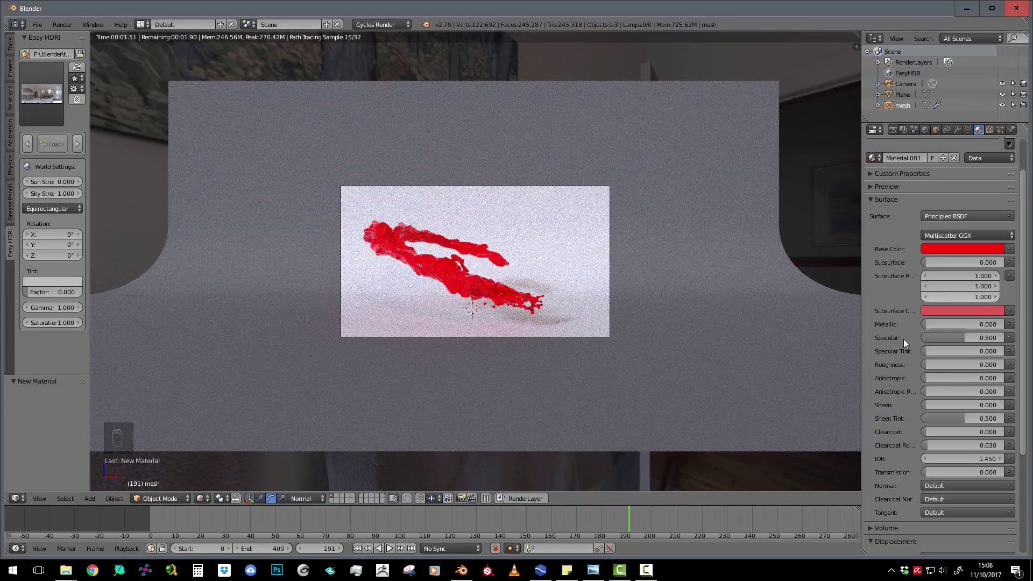
left_click_drag(966, 337, 997, 337)
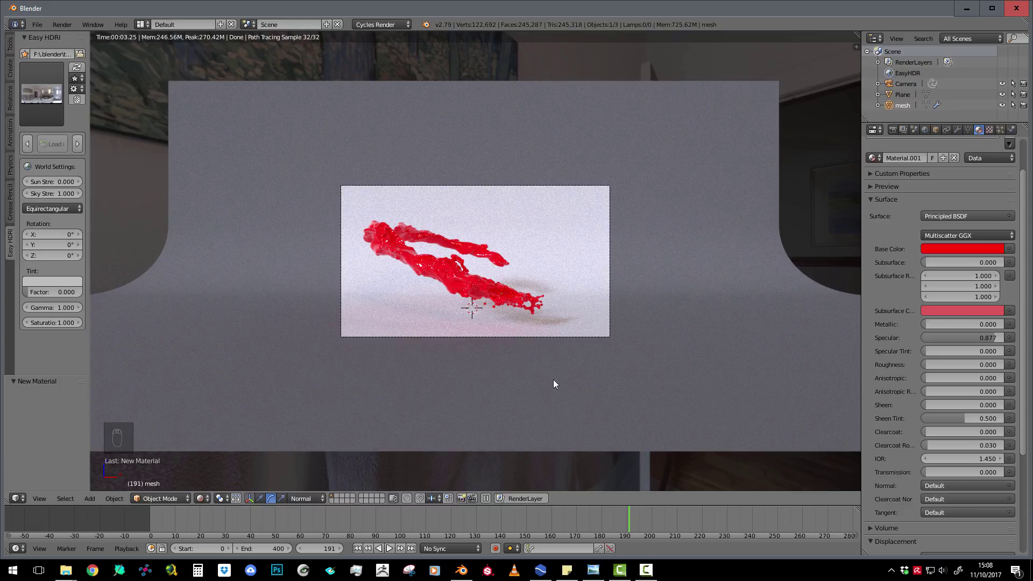
Scrub the rendered animation back to frame 162 and on to frame 172, and return to solid shading.
left_click_drag(627, 516, 556, 520)
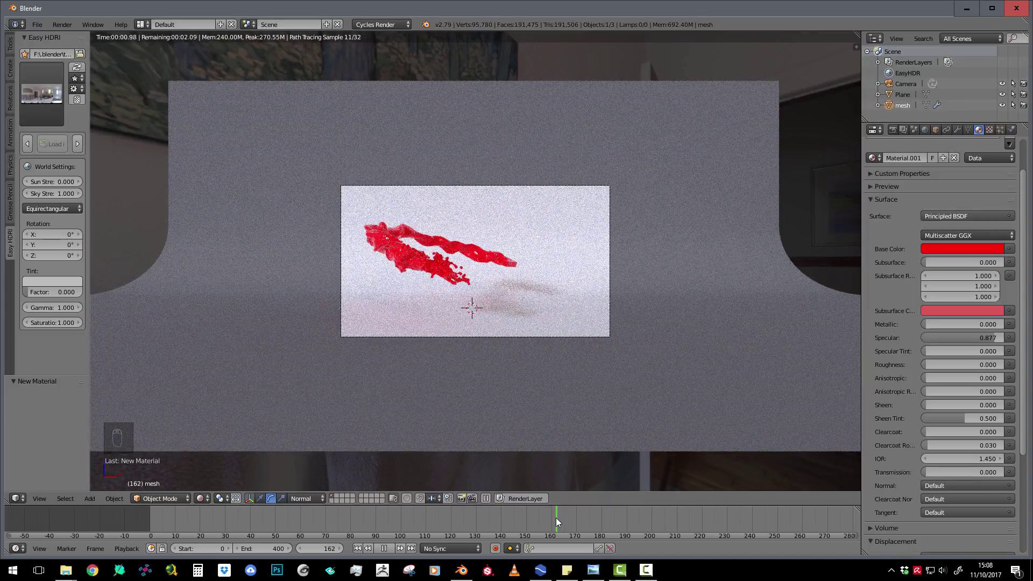
left_click_drag(558, 517, 580, 517)
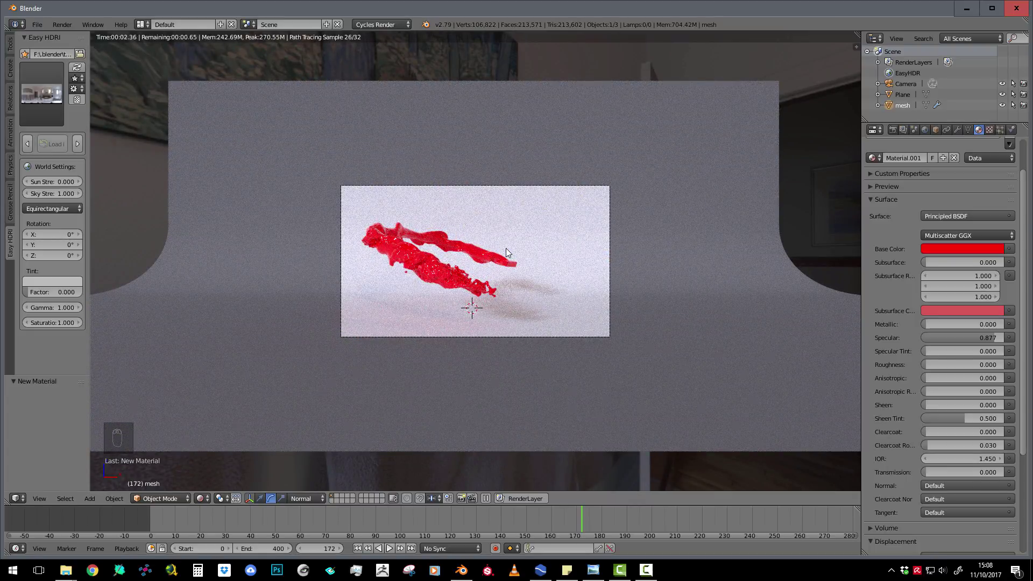
key("shift+z")
Select the camera and turn on the display of its limits in the viewport.
mouse_move(508, 253)
middle_mouse_down()
mouse_move(560, 238)
mouse_move(622, 314)
mouse_move(413, 302)
middle_mouse_up()
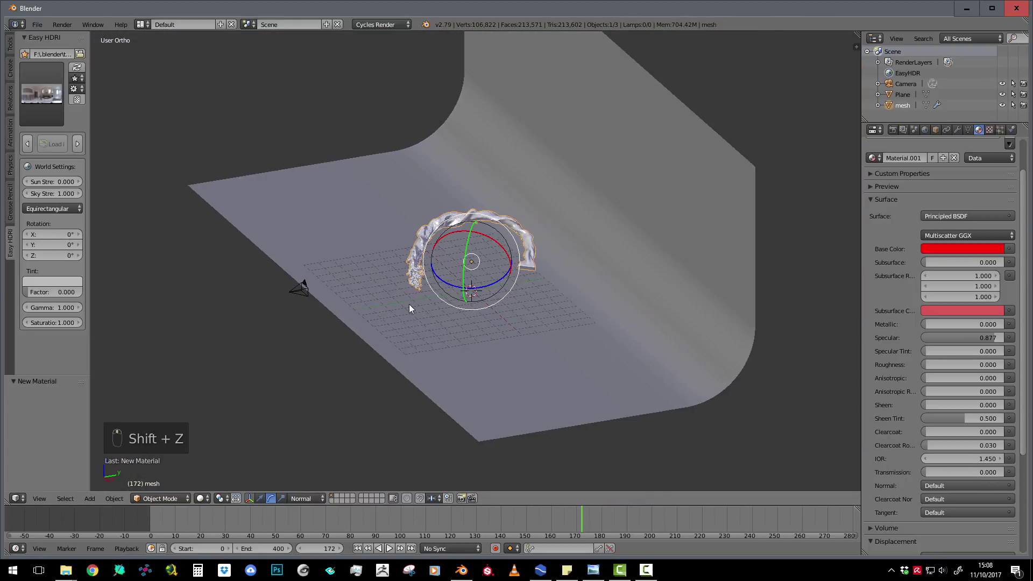
scroll(413, 297, "up", 2)
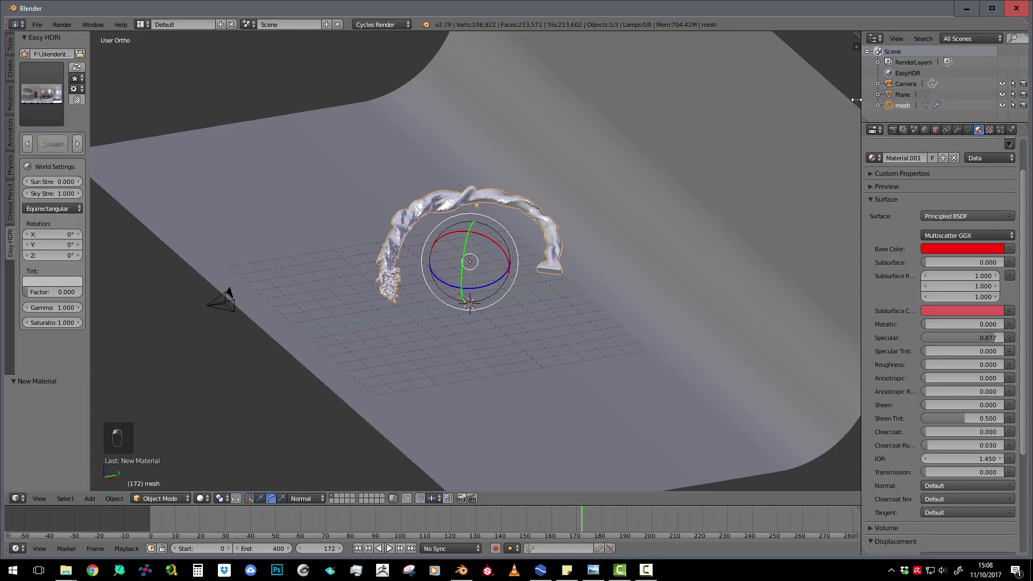
left_click_drag(861, 99, 840, 102)
right_click(220, 299)
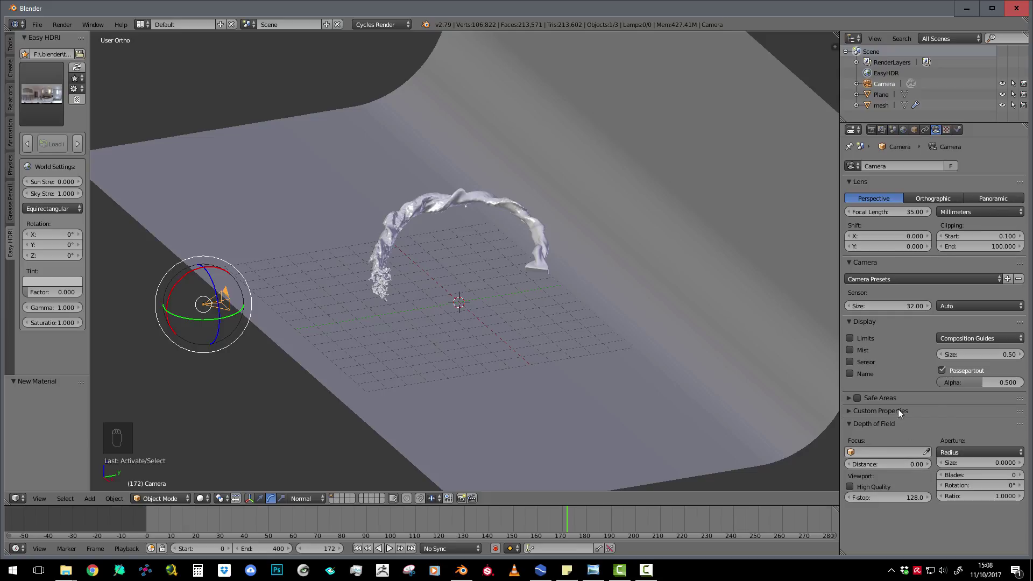
left_click(851, 338)
Set the camera's depth of field distance to 8.96 so the focus marker lies on the fluid's front end.
left_click_drag(865, 462, 882, 463)
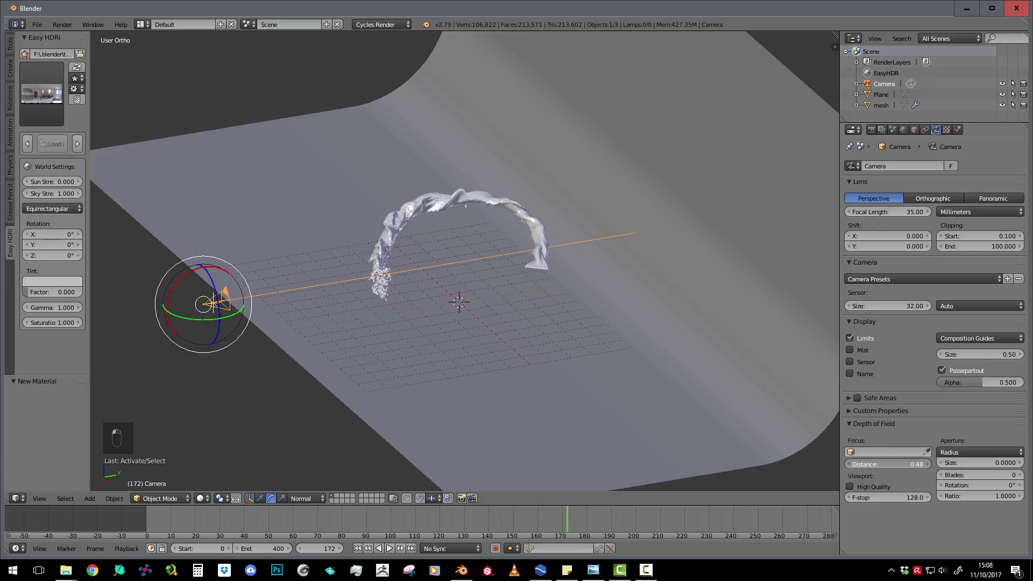
left_click(383, 274)
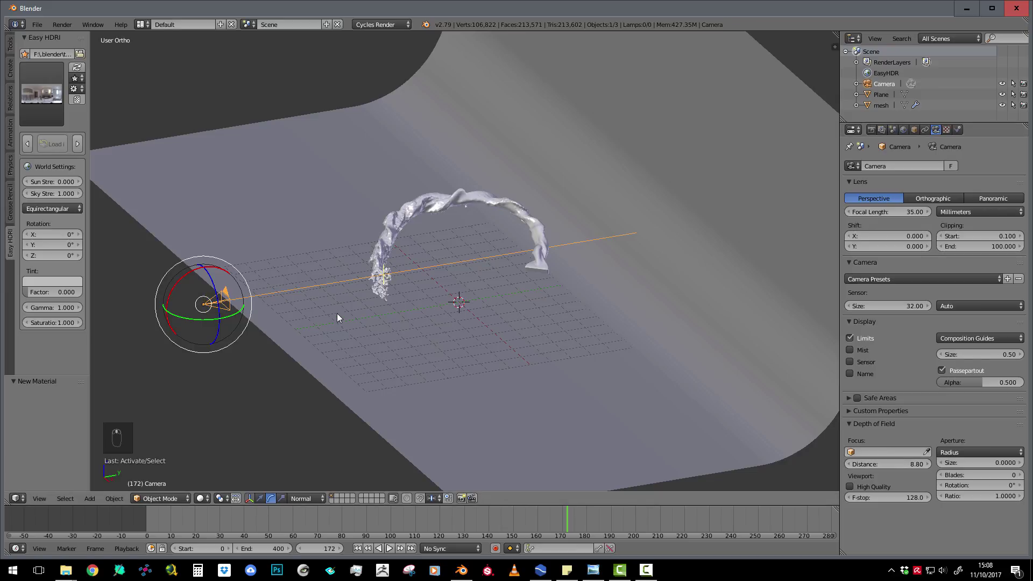
middle_click_drag(343, 321, 356, 259)
left_click_drag(882, 464, 891, 464)
middle_click_drag(372, 257, 403, 242)
middle_click_drag(386, 294, 434, 305)
Set the camera's depth of field aperture radius to 0.1.
double_click(982, 466)
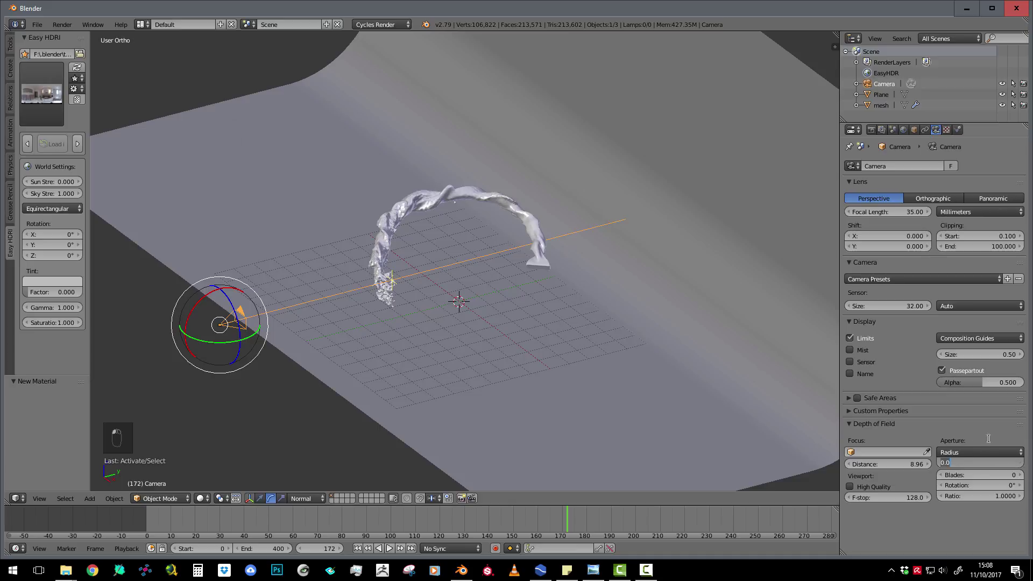
type(".1")
key("Return")
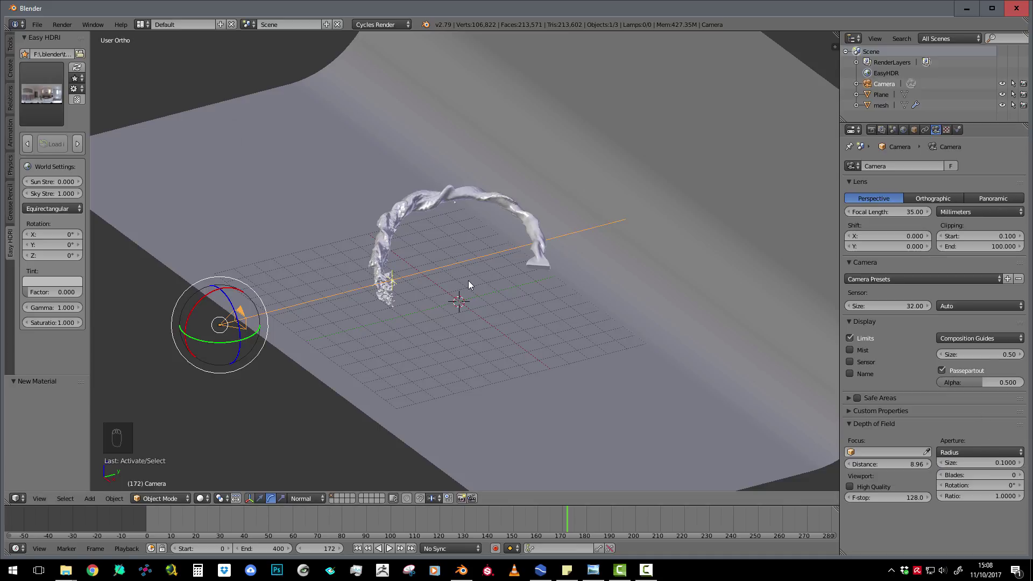
Check the depth of field in the rendered camera view at frame 172 and at frame 265.
key("KP_0")
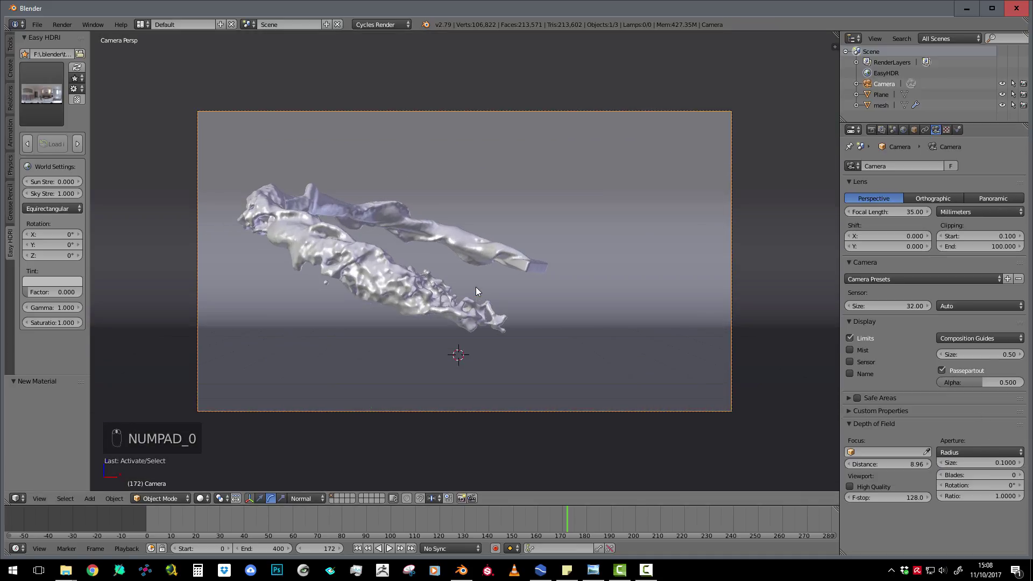
key("shift+z")
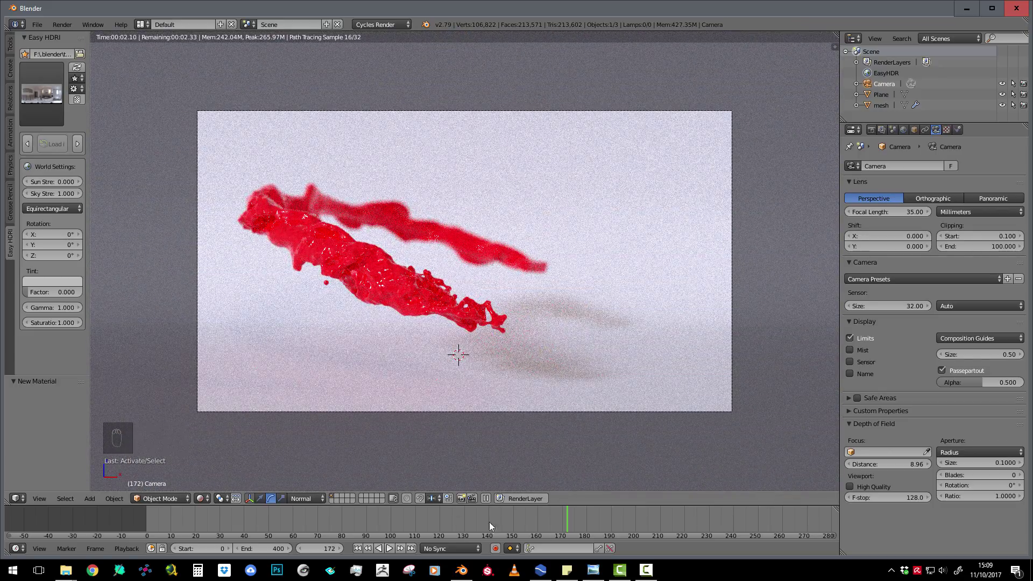
left_click(794, 521)
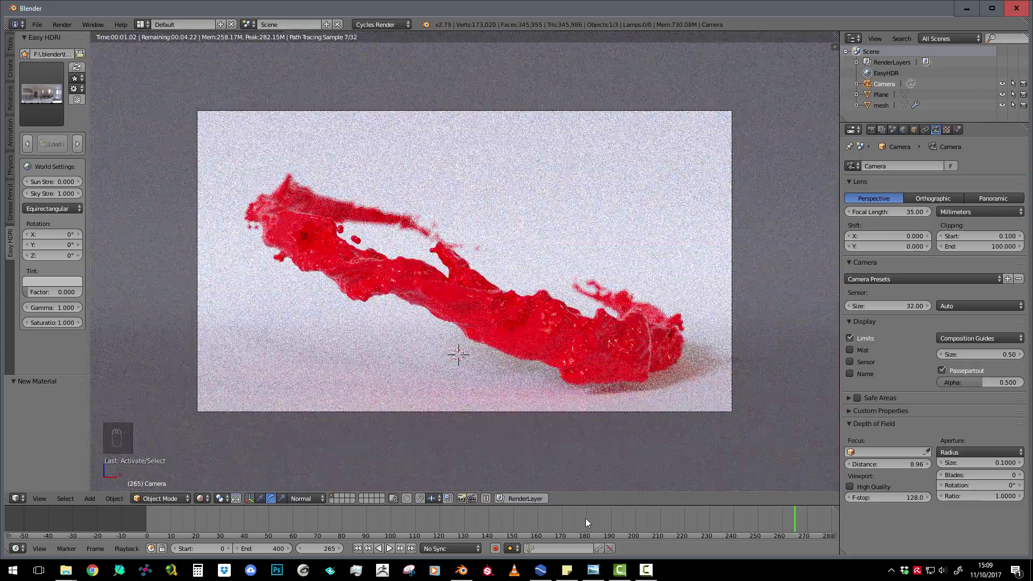
scroll(637, 264, "down", 2)
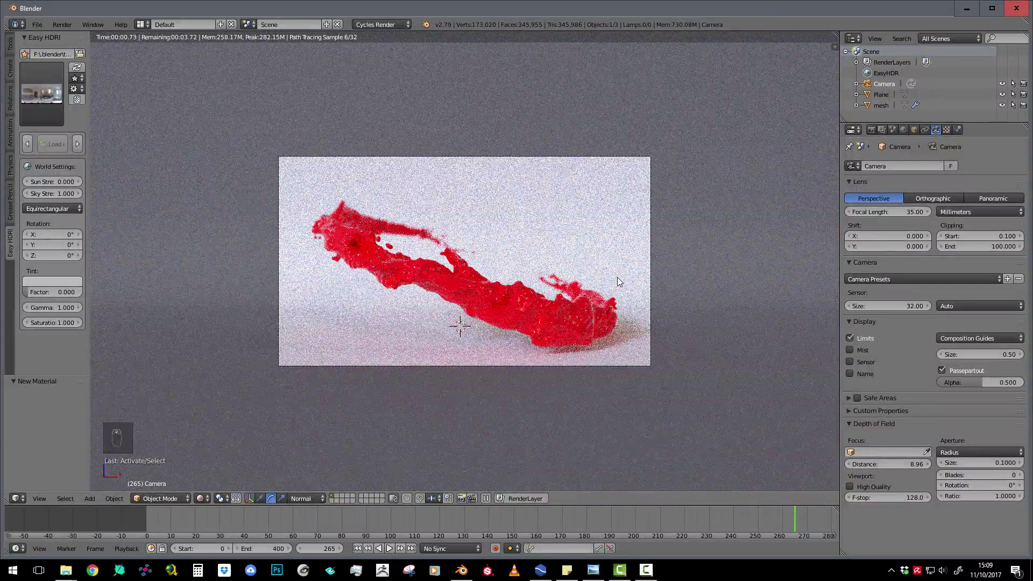
Review the scene's render settings, including the performance and tile options, and the render layer settings.
left_click(872, 130)
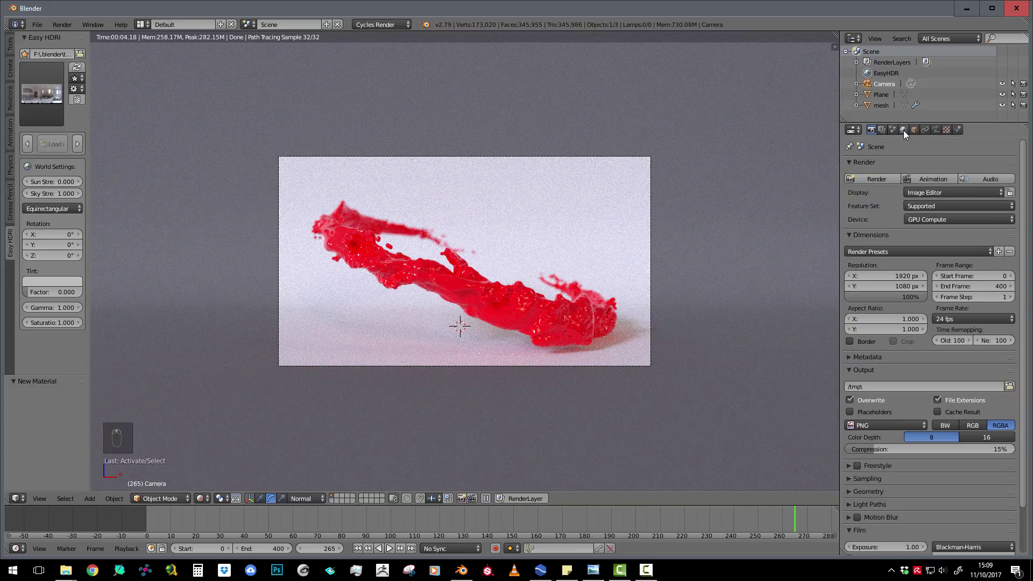
scroll(931, 389, "down", 2)
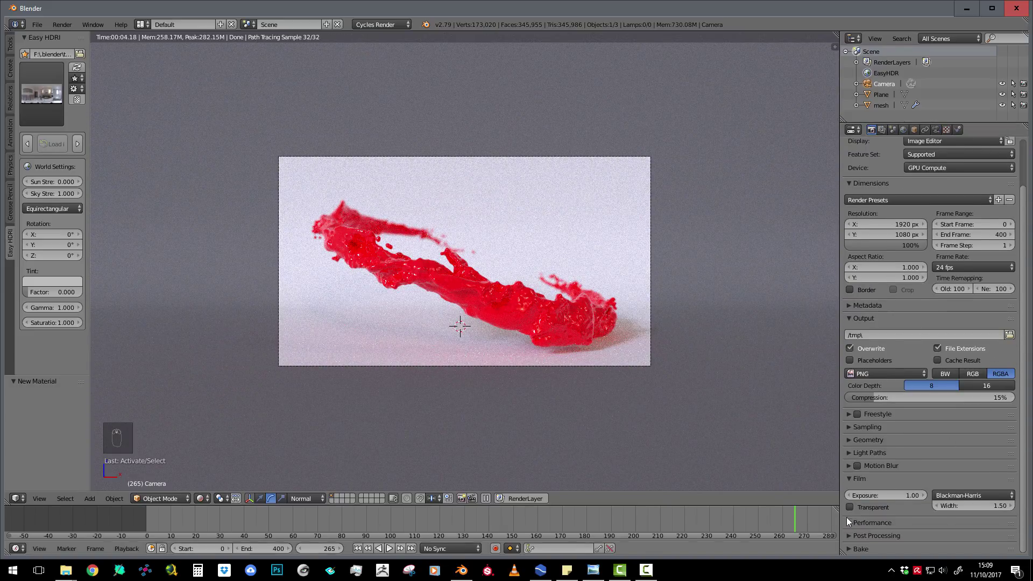
scroll(915, 275, "up", 2)
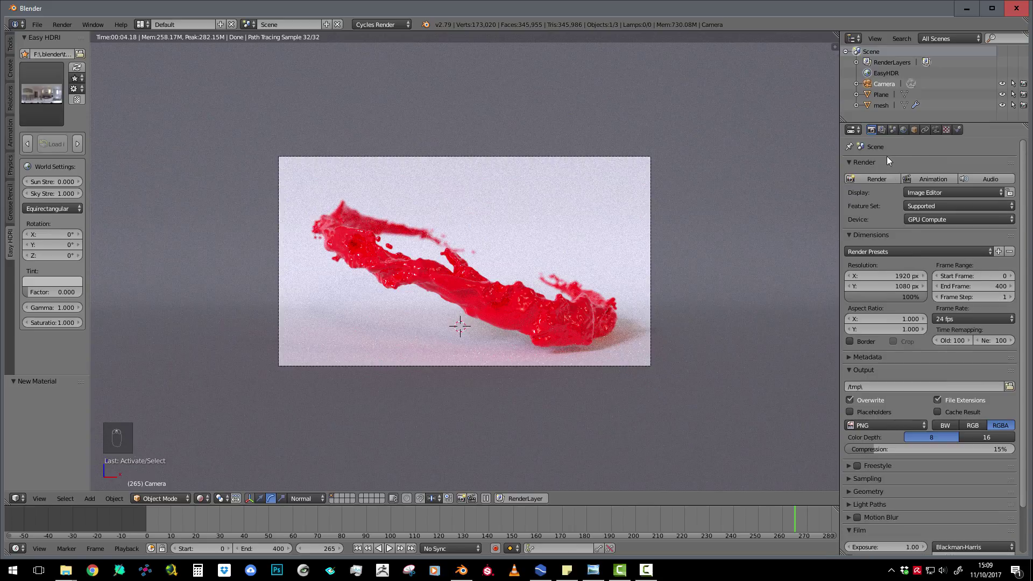
scroll(913, 444, "down", 2)
scroll(930, 451, "up", 2)
scroll(915, 474, "down", 2)
left_click(853, 524)
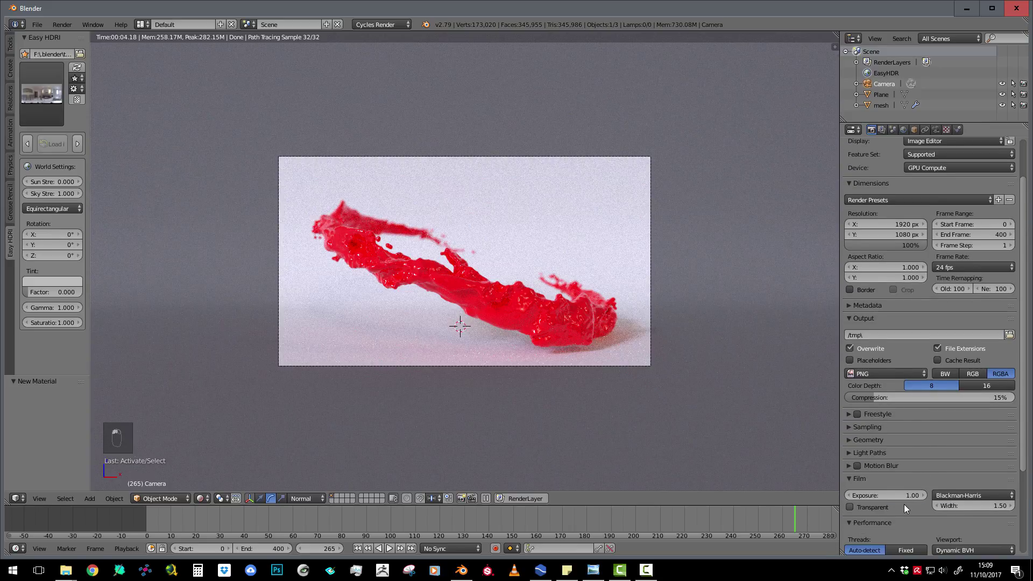
scroll(893, 509, "down", 3)
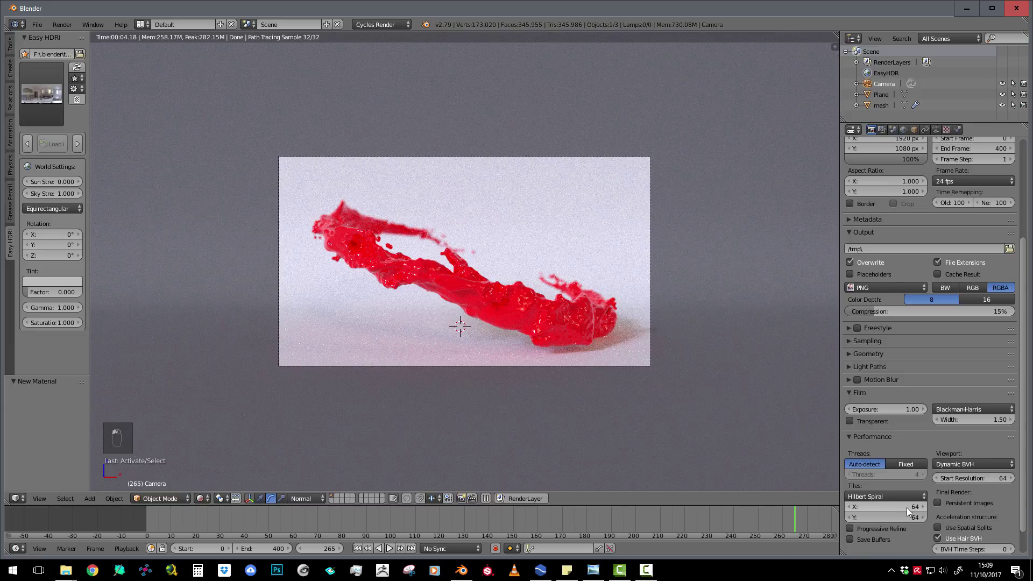
left_click(851, 436)
scroll(912, 366, "up", 5)
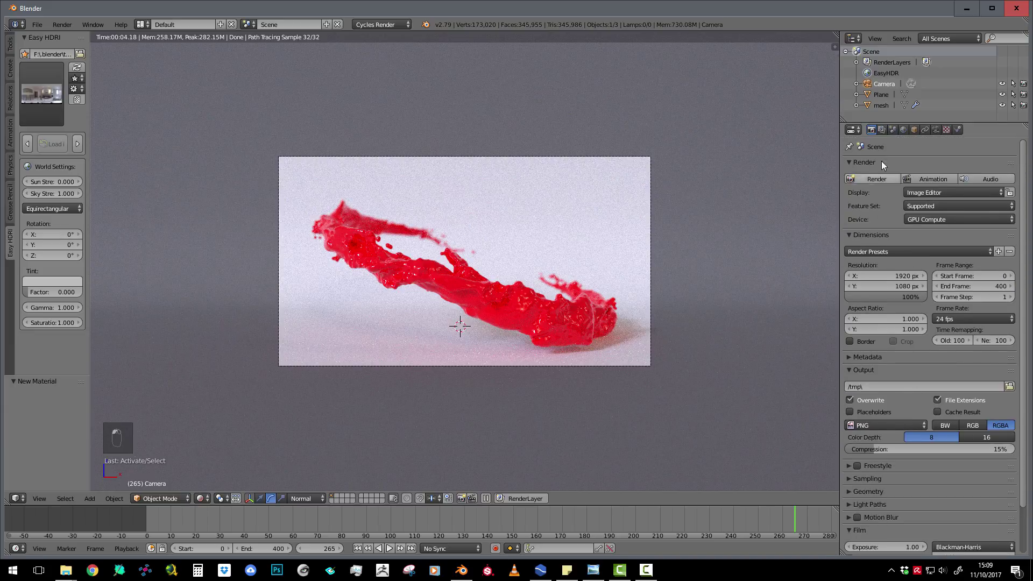
left_click(882, 129)
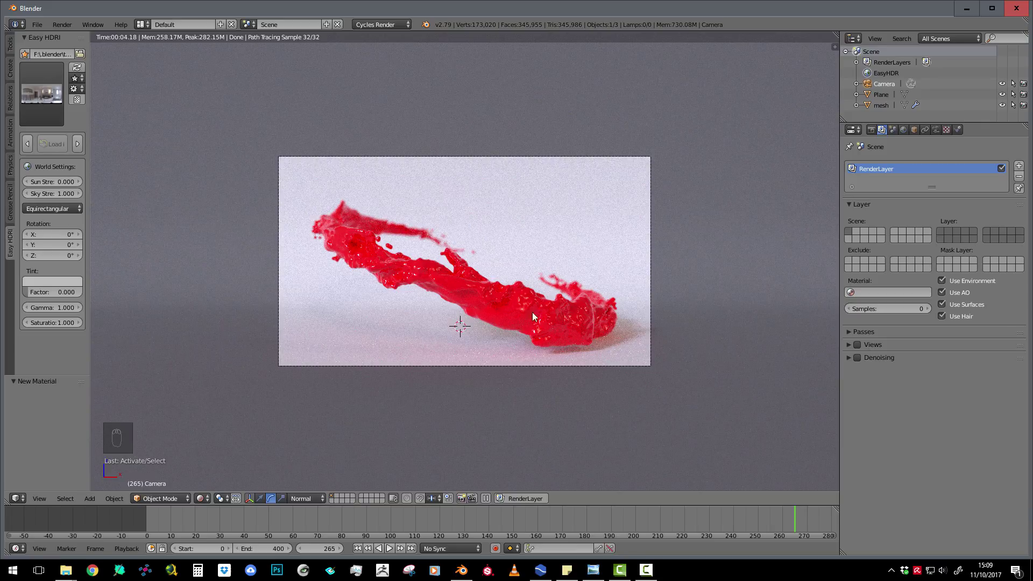
Turn on motion blur for the scene and render a still of the current frame with the viewport in solid shading.
left_click(871, 130)
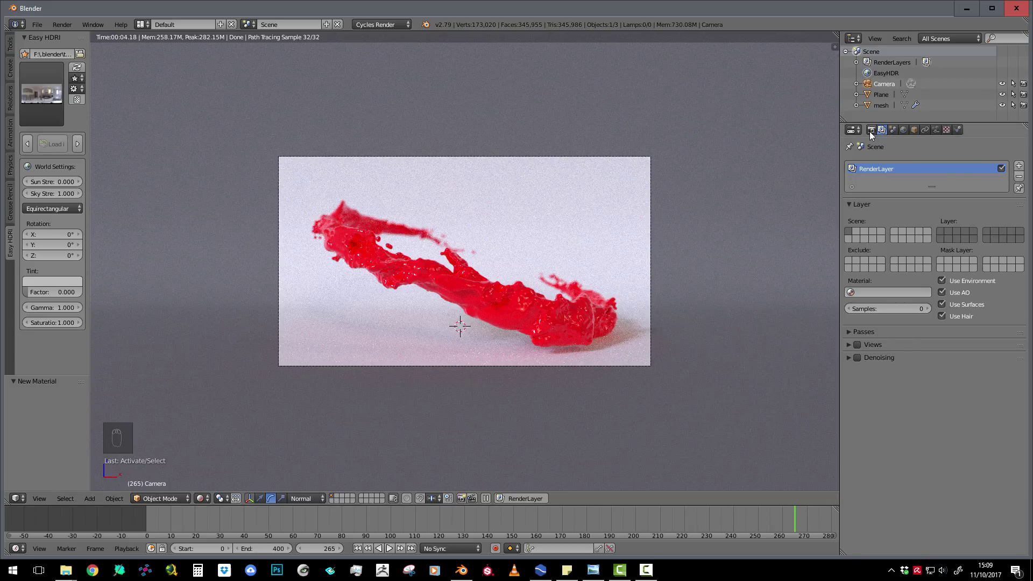
scroll(912, 402, "down", 3)
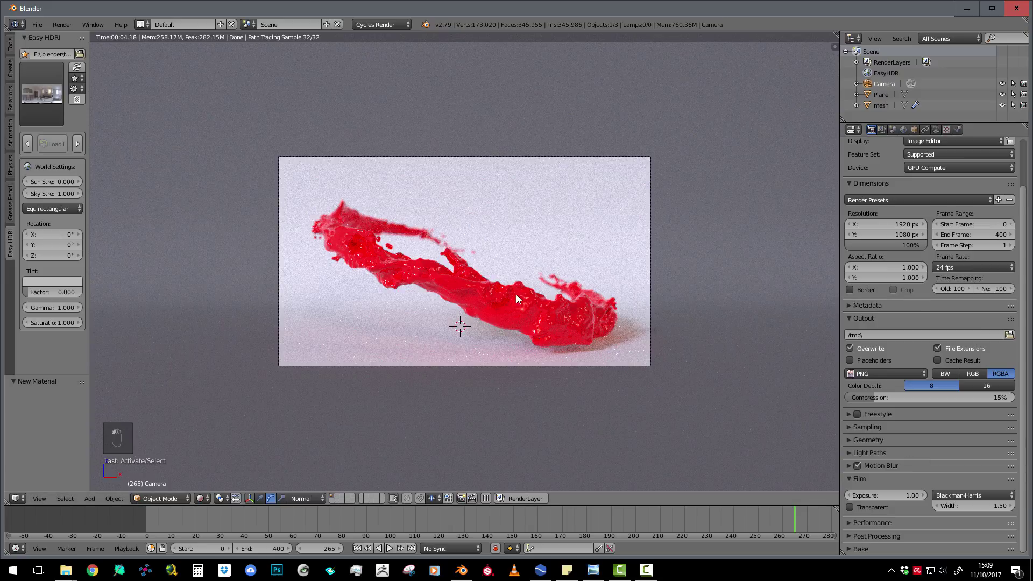
key("shift+z")
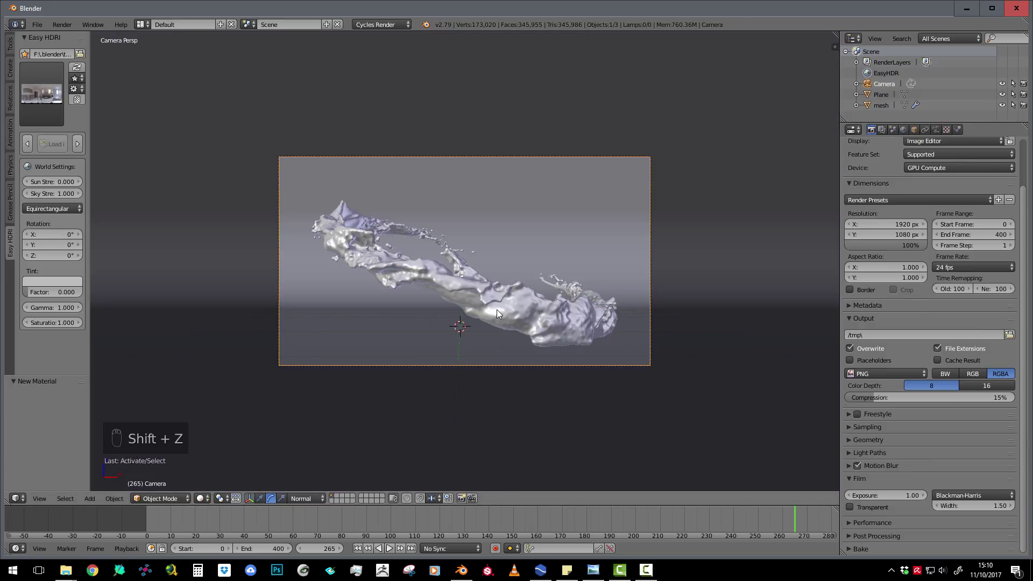
key("F12")
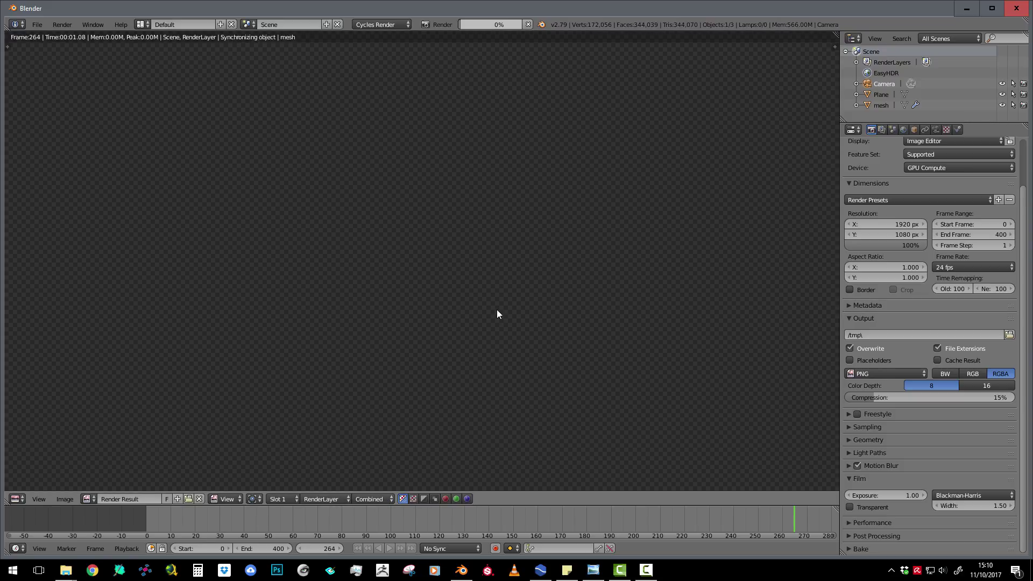